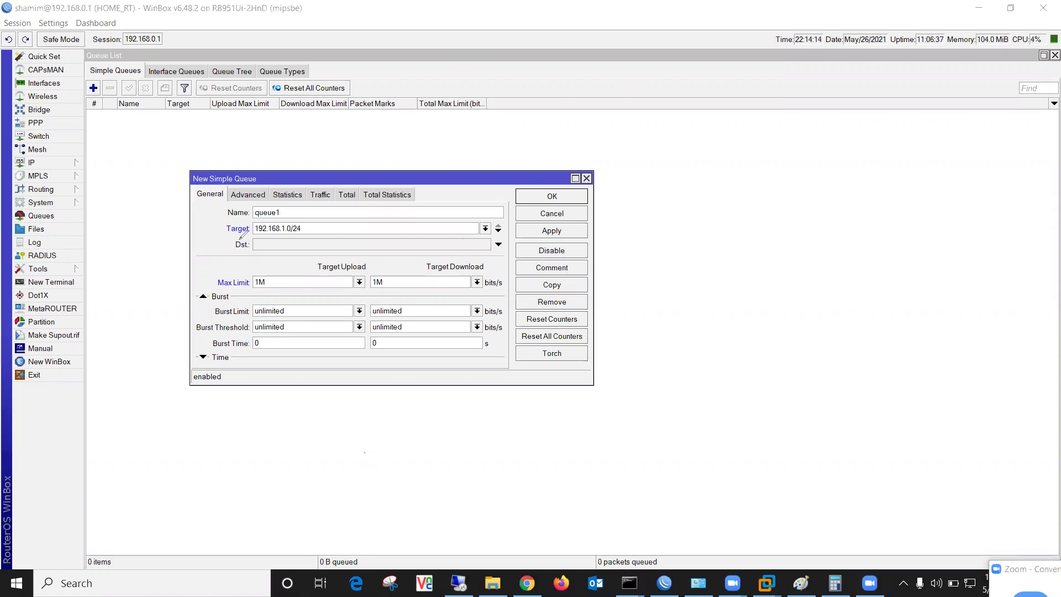
pyautogui.moveTo(251, 235)
pyautogui.mouseDown()
pyautogui.moveTo(308, 236)
pyautogui.moveTo(308, 223)
pyautogui.moveTo(251, 223)
pyautogui.moveTo(250, 236)
pyautogui.mouseUp()
pyautogui.moveTo(260, 275)
pyautogui.mouseDown()
pyautogui.moveTo(301, 275)
pyautogui.moveTo(246, 279)
pyautogui.moveTo(276, 269)
pyautogui.mouseUp()
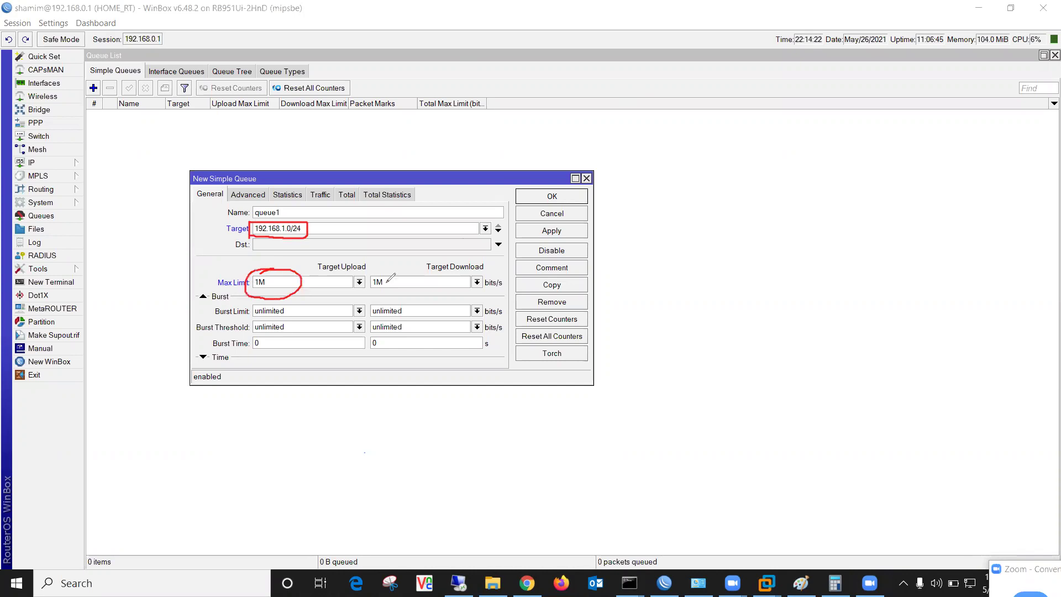
pyautogui.moveTo(369, 269)
pyautogui.mouseDown()
pyautogui.moveTo(385, 267)
pyautogui.moveTo(369, 286)
pyautogui.moveTo(376, 267)
pyautogui.mouseUp()
pyautogui.moveTo(293, 235)
pyautogui.mouseDown()
pyautogui.moveTo(220, 243)
pyautogui.moveTo(261, 270)
pyautogui.mouseUp()
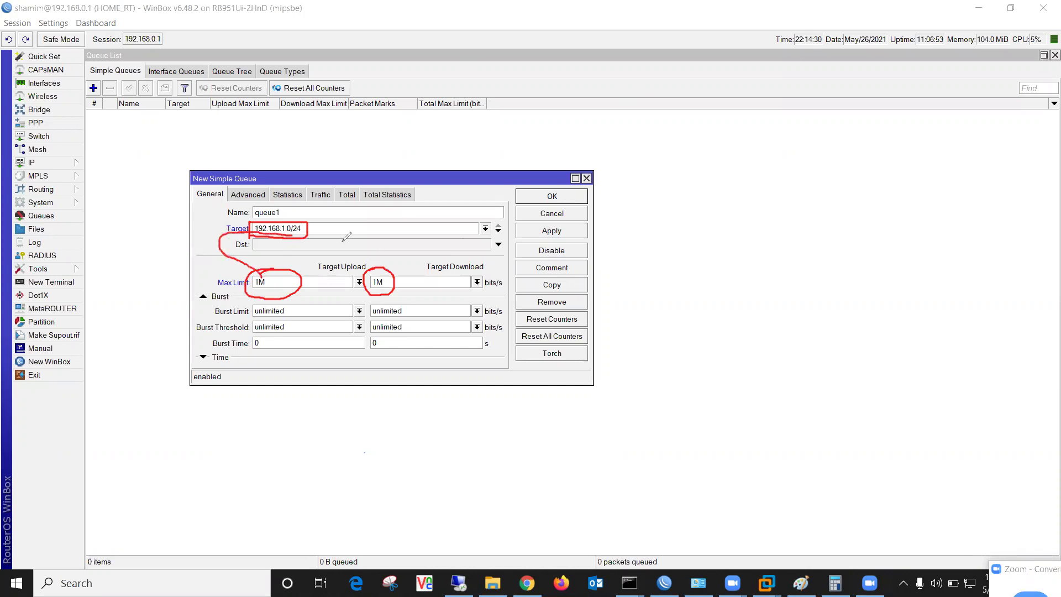
pyautogui.click(312, 230)
pyautogui.moveTo(312, 231); pyautogui.dragTo(368, 263)
pyautogui.moveTo(271, 194)
pyautogui.mouseDown()
pyautogui.moveTo(224, 286)
pyautogui.moveTo(434, 313)
pyautogui.moveTo(302, 191)
pyautogui.moveTo(290, 193)
pyautogui.mouseUp()
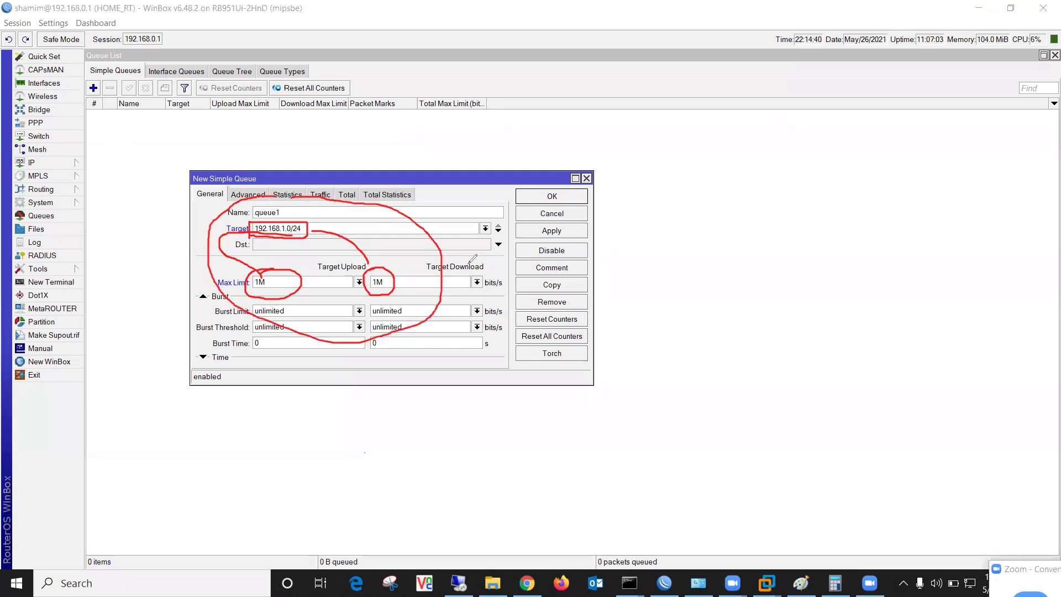
pyautogui.moveTo(442, 255); pyautogui.dragTo(667, 235)
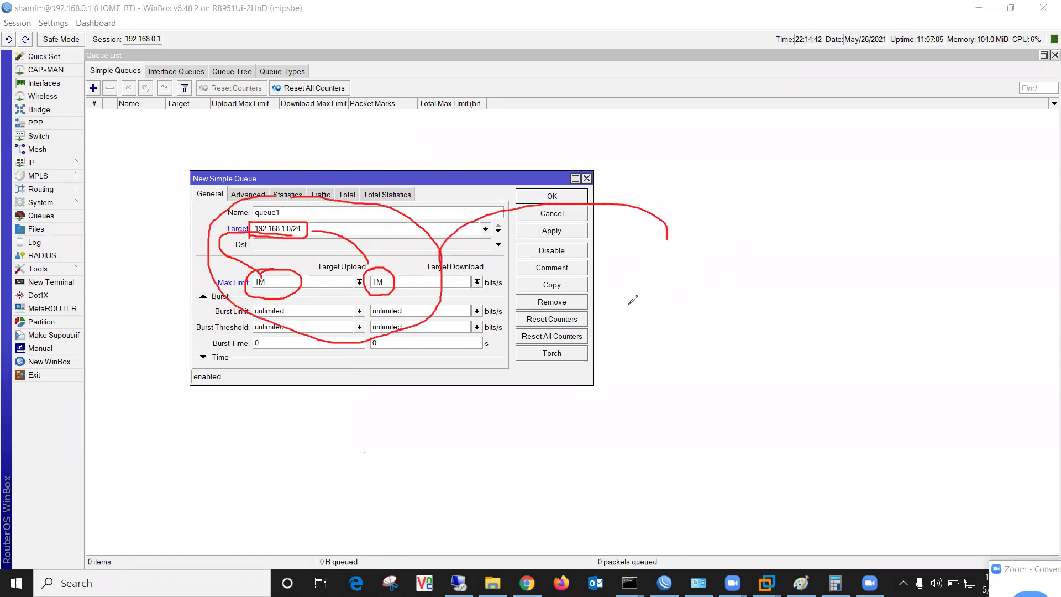
pyautogui.moveTo(637, 310)
pyautogui.mouseDown()
pyautogui.moveTo(635, 272)
pyautogui.moveTo(637, 293)
pyautogui.moveTo(674, 293)
pyautogui.moveTo(686, 255)
pyautogui.moveTo(675, 261)
pyautogui.moveTo(698, 293)
pyautogui.moveTo(619, 349)
pyautogui.mouseUp()
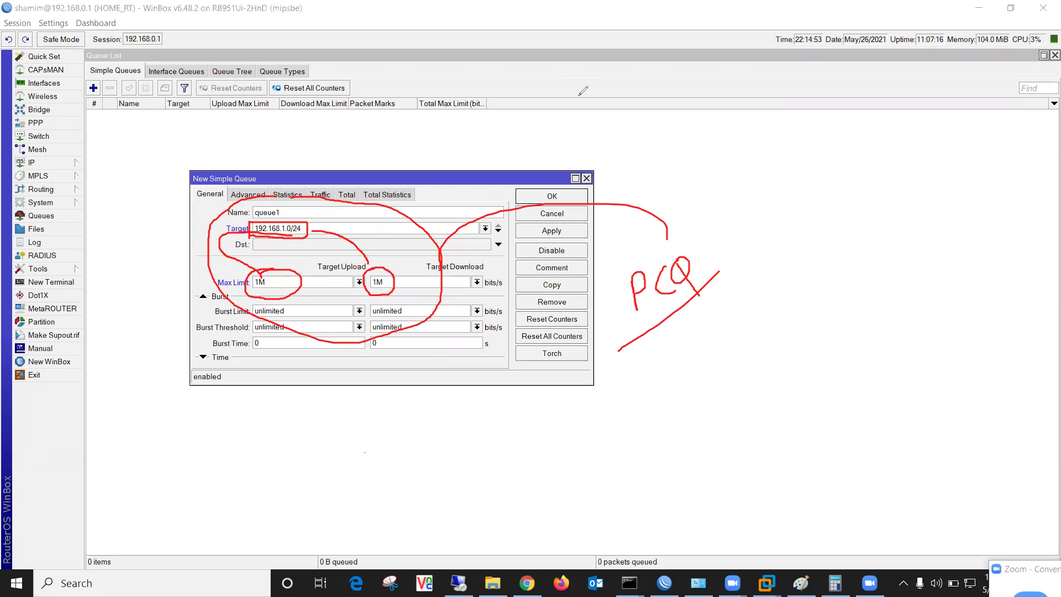
pyautogui.press('e')
pyautogui.moveTo(253, 270)
pyautogui.mouseDown()
pyautogui.moveTo(274, 293)
pyautogui.moveTo(259, 271)
pyautogui.mouseUp()
pyautogui.moveTo(371, 271)
pyautogui.mouseDown()
pyautogui.moveTo(380, 290)
pyautogui.moveTo(369, 273)
pyautogui.mouseUp()
pyautogui.moveTo(256, 237); pyautogui.dragTo(301, 237)
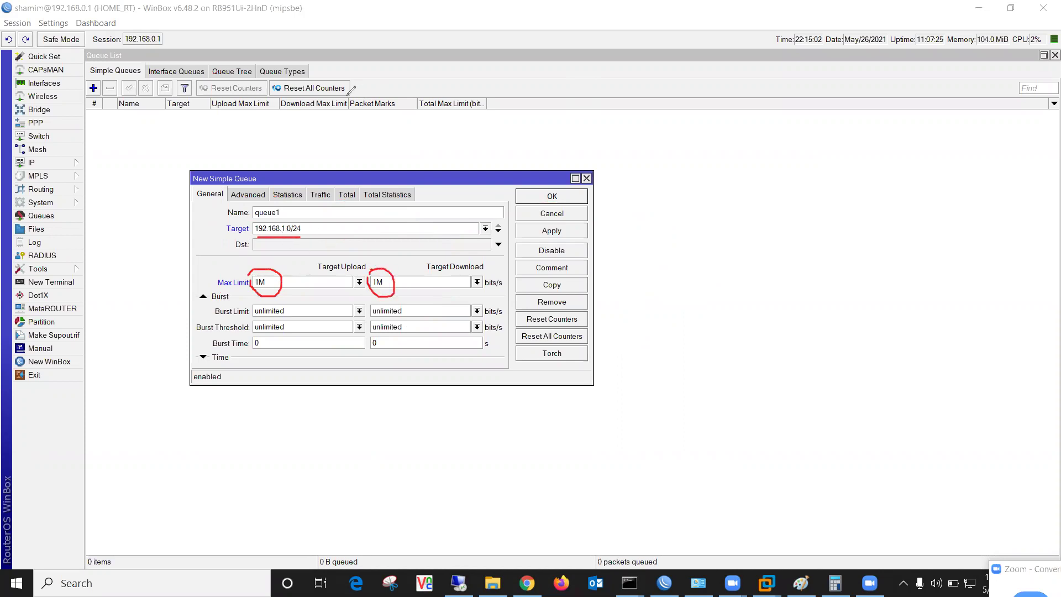
# Set the new simple queue's target to the single host 192.168.1.10 and make its dialog taller.
pyautogui.click(306, 228)
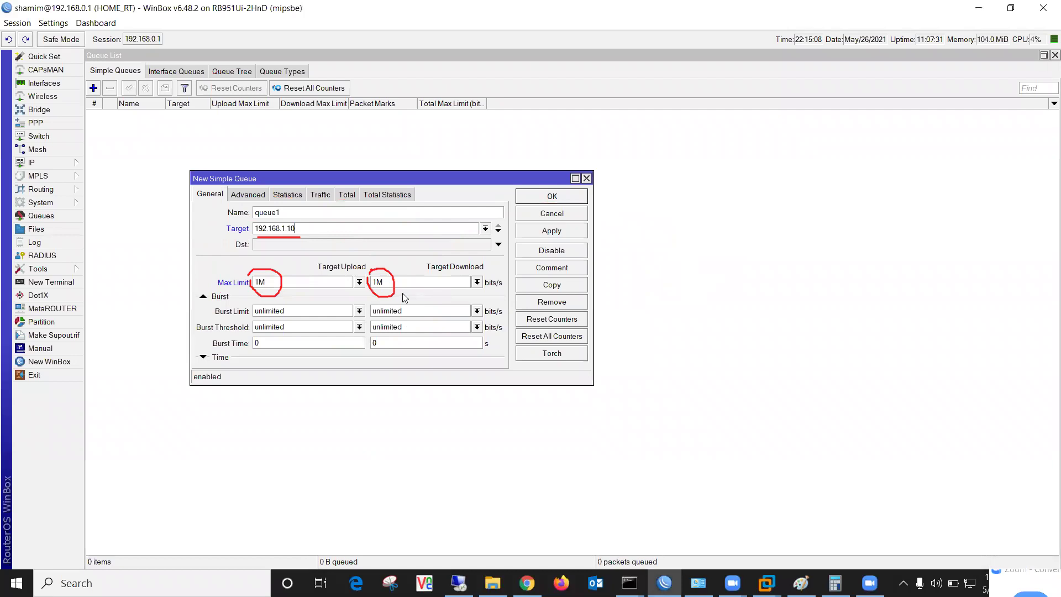
pyautogui.moveTo(509, 176); pyautogui.dragTo(495, 168)
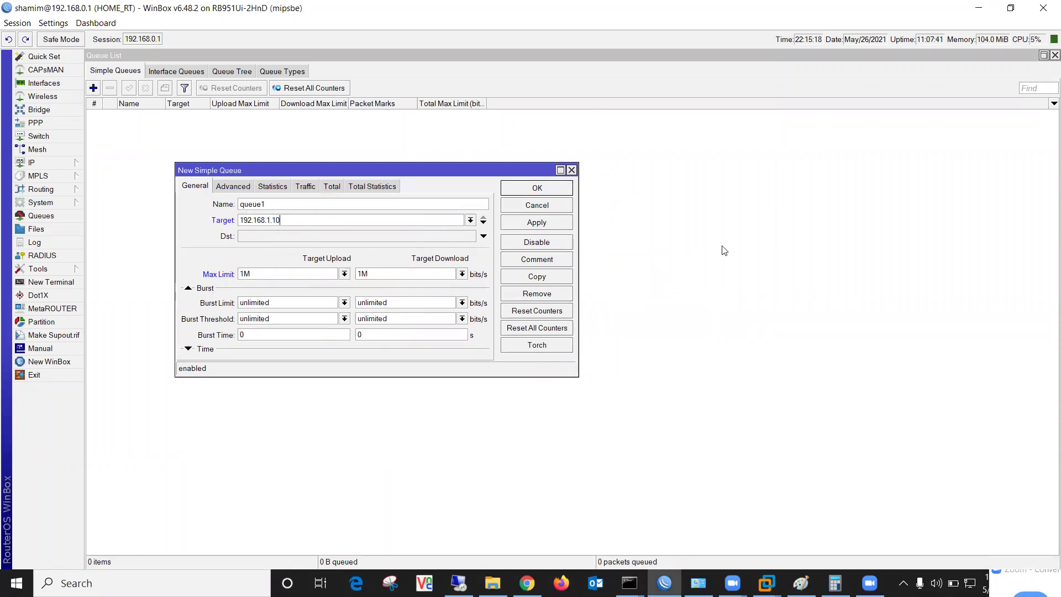
pyautogui.moveTo(491, 171); pyautogui.dragTo(446, 161)
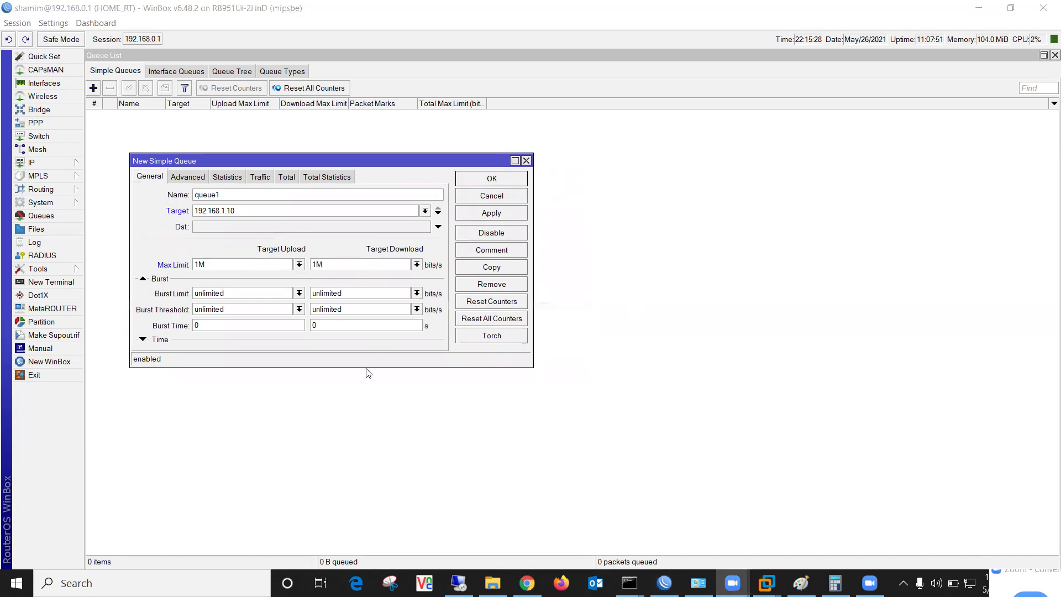
pyautogui.moveTo(365, 368); pyautogui.dragTo(365, 437)
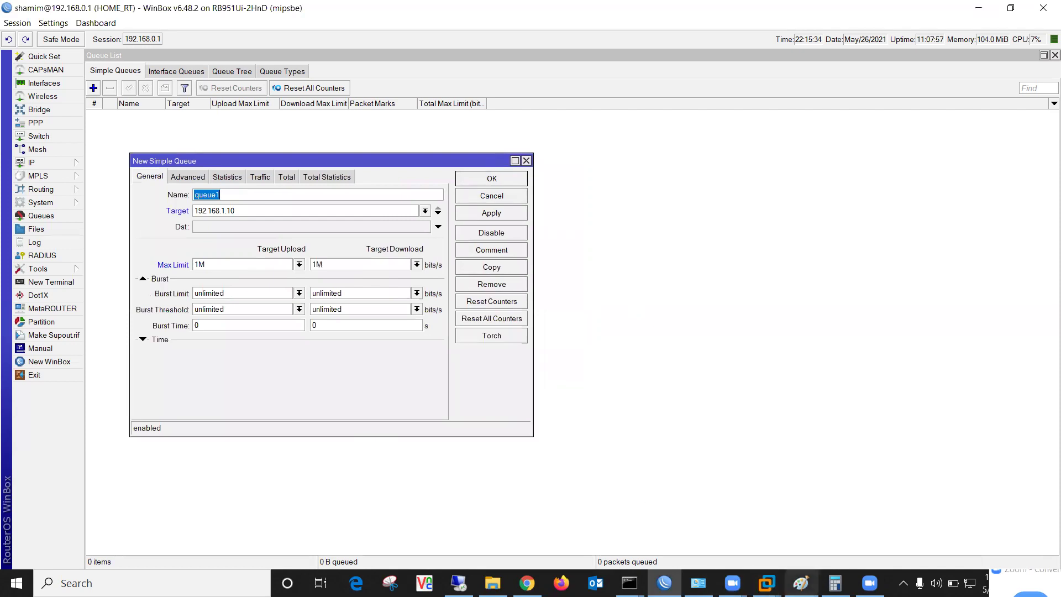
# Check the hosts in the SOHO NETWORK.png diagram in Paint, return to WinBox, and save the queue under the name HostA.
pyautogui.click(801, 583)
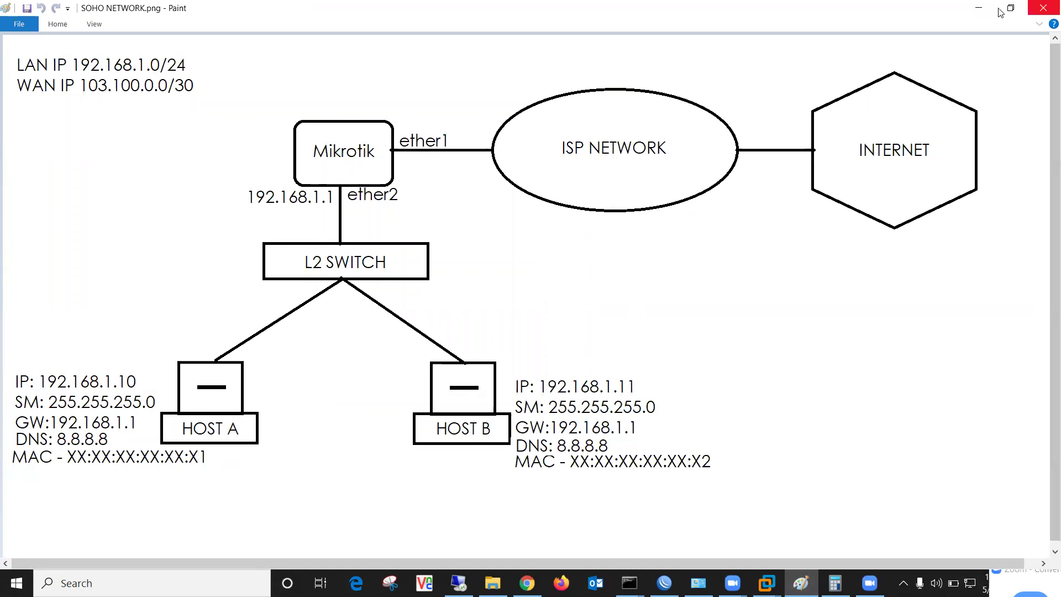
pyautogui.click(979, 8)
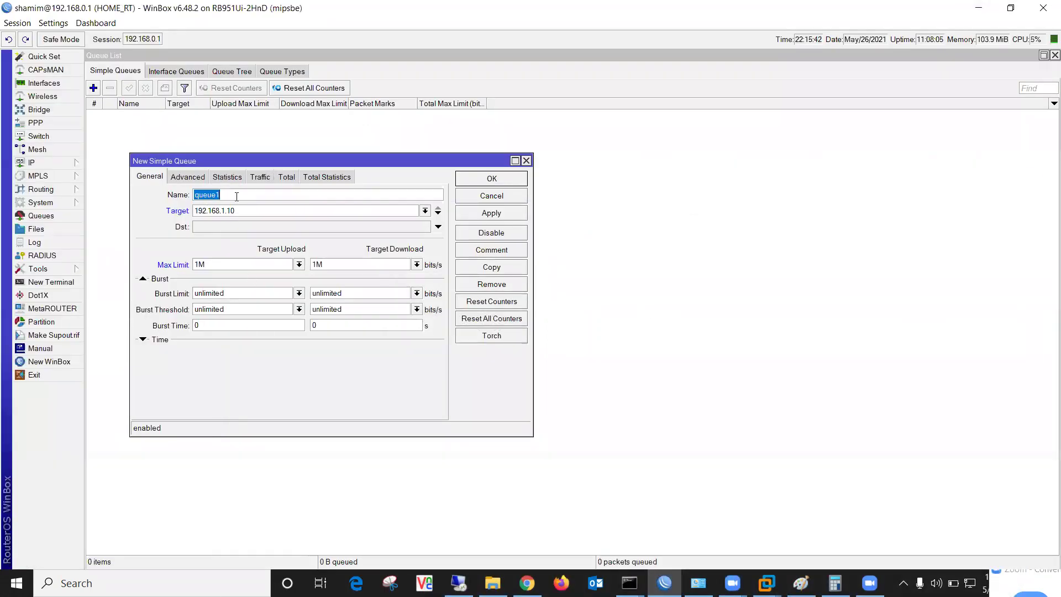
pyautogui.write('HostA')
pyautogui.click(492, 179)
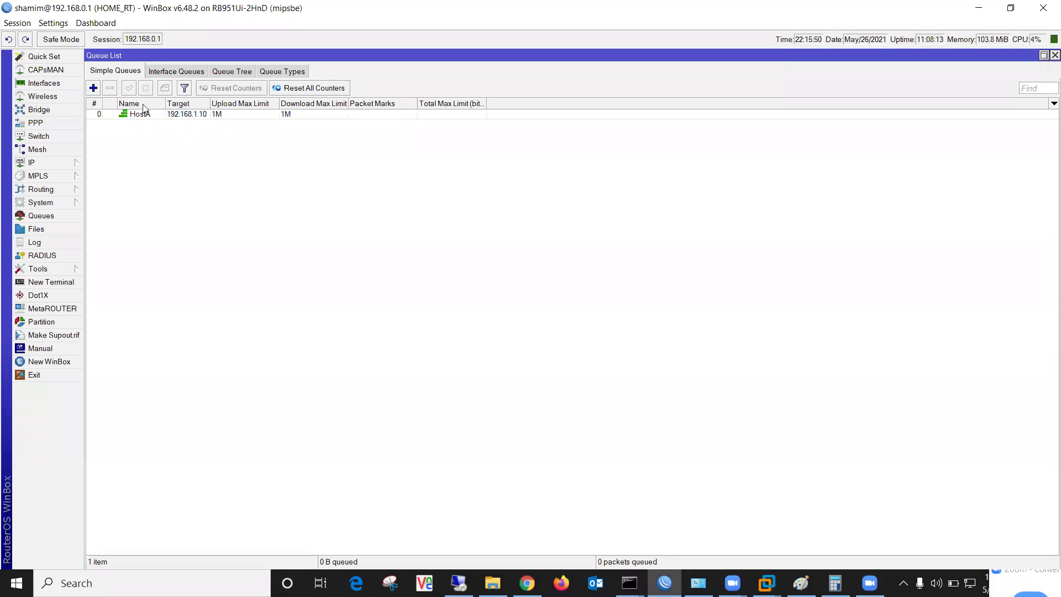
# Add a second simple queue named HostB with target 192.168.1.11.
pyautogui.click(93, 88)
pyautogui.write('HostB')
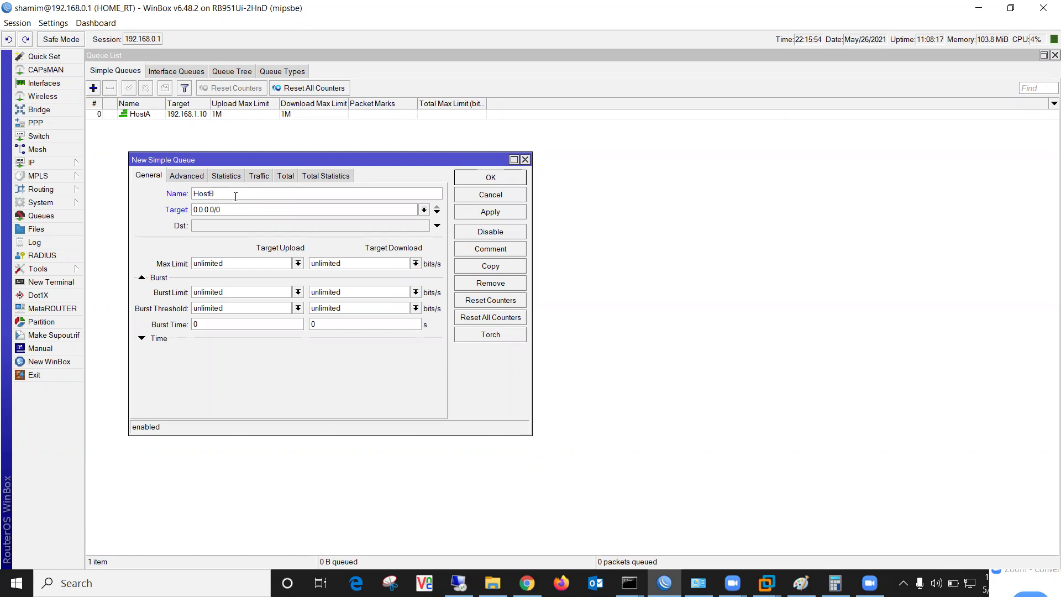
pyautogui.press('Tab')
pyautogui.write('192')
# Set HostB's max limit to 3M for both target upload and target download.
pyautogui.click(298, 263)
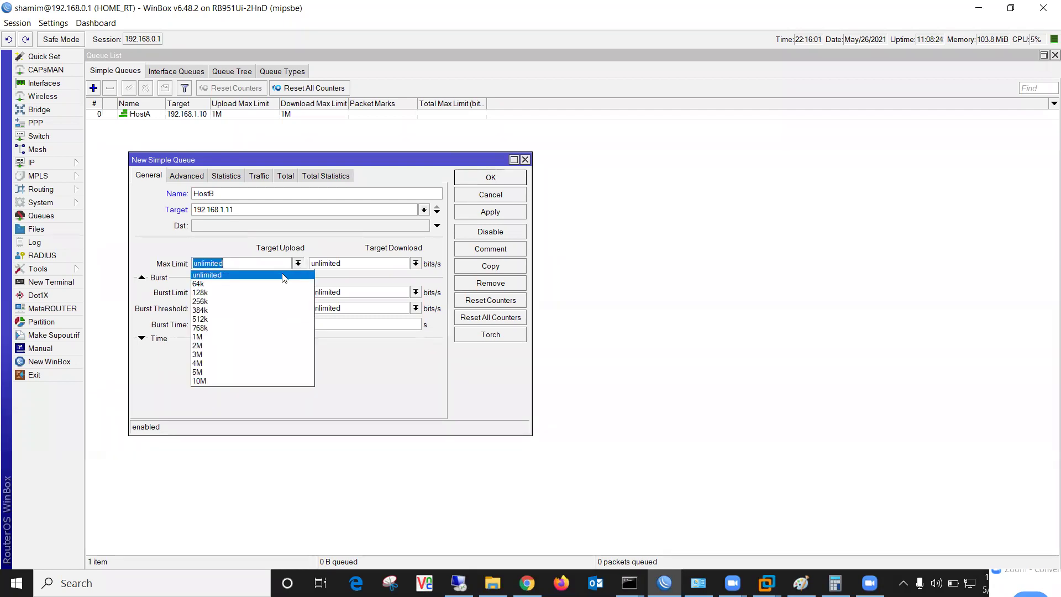
pyautogui.click(223, 354)
pyautogui.click(416, 264)
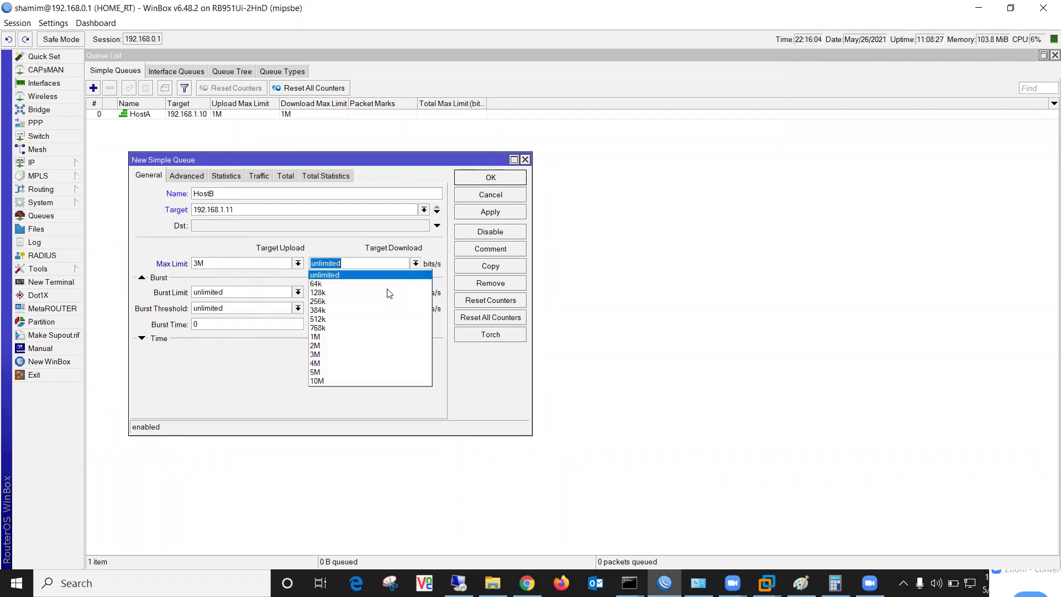
pyautogui.click(350, 360)
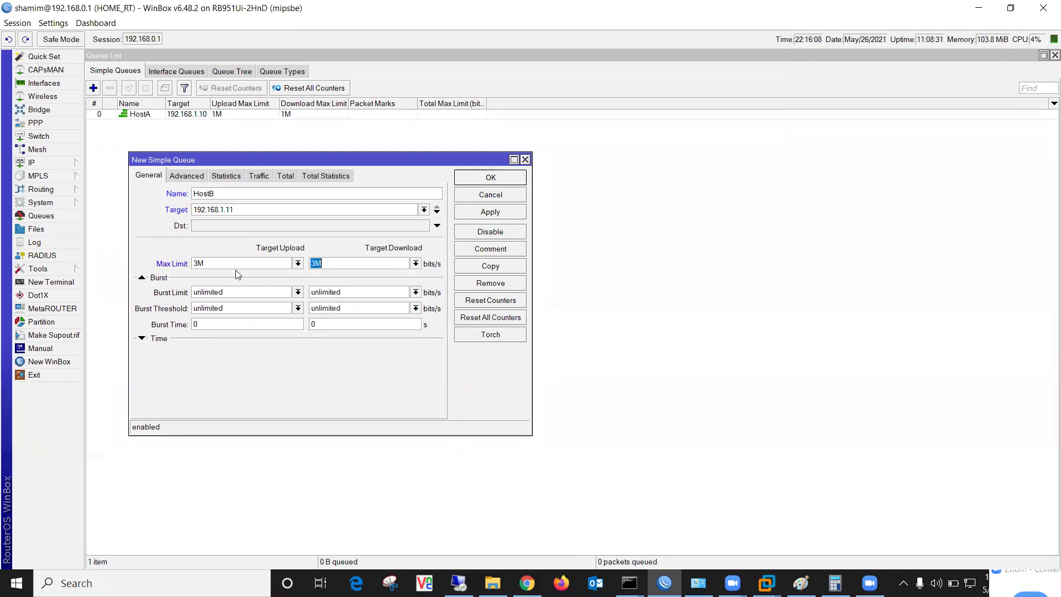
# Set HostB's target download max limit to 6M, then apply and save the queue.
pyautogui.click(298, 263)
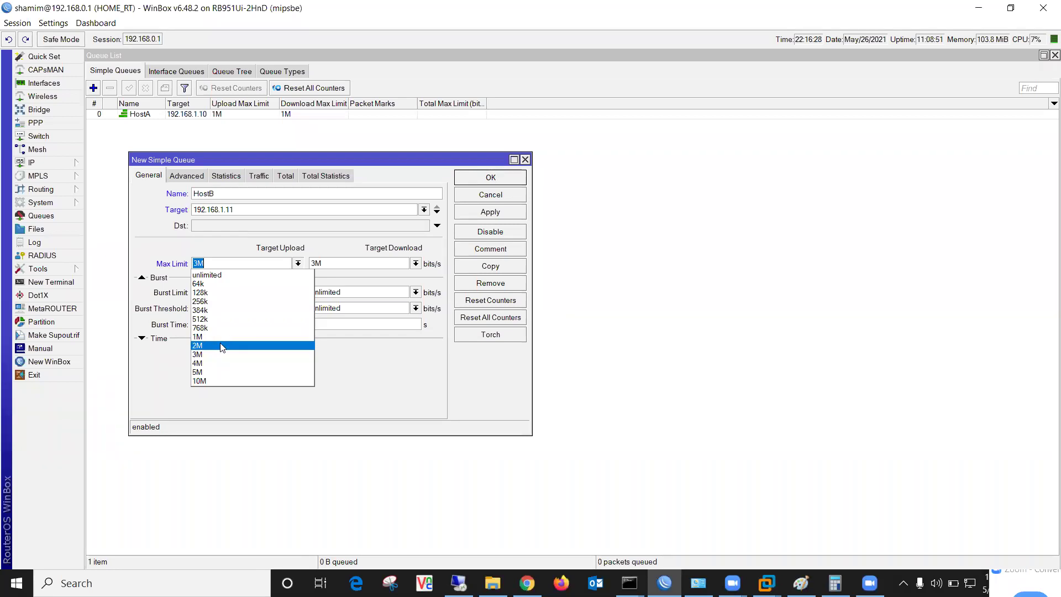
pyautogui.click(362, 289)
pyautogui.moveTo(315, 263); pyautogui.dragTo(302, 263)
pyautogui.write('6')
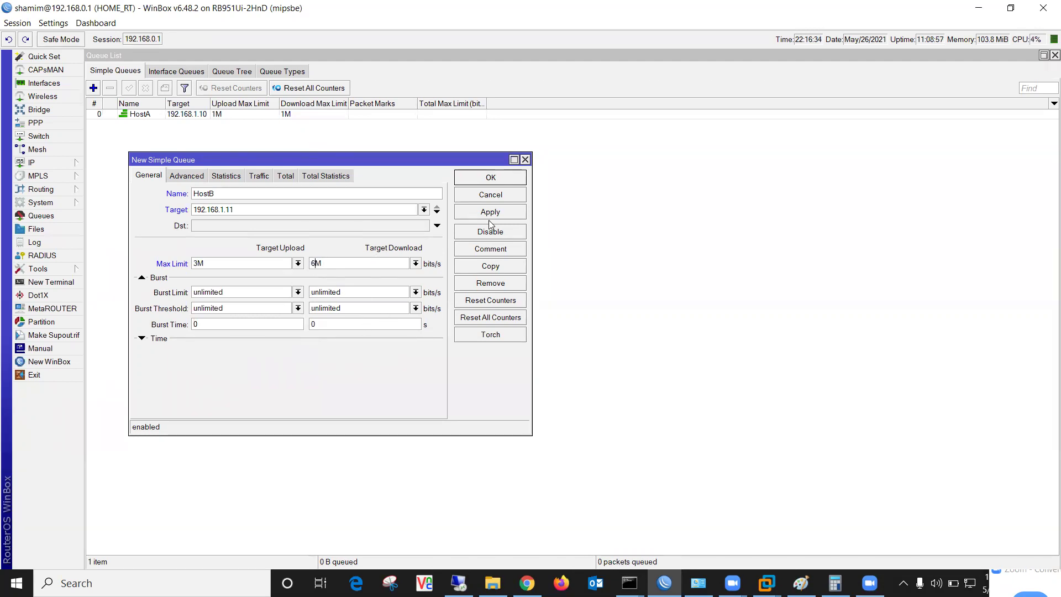
pyautogui.moveTo(229, 265); pyautogui.dragTo(179, 268)
pyautogui.moveTo(326, 264); pyautogui.dragTo(305, 264)
pyautogui.moveTo(206, 264); pyautogui.dragTo(192, 265)
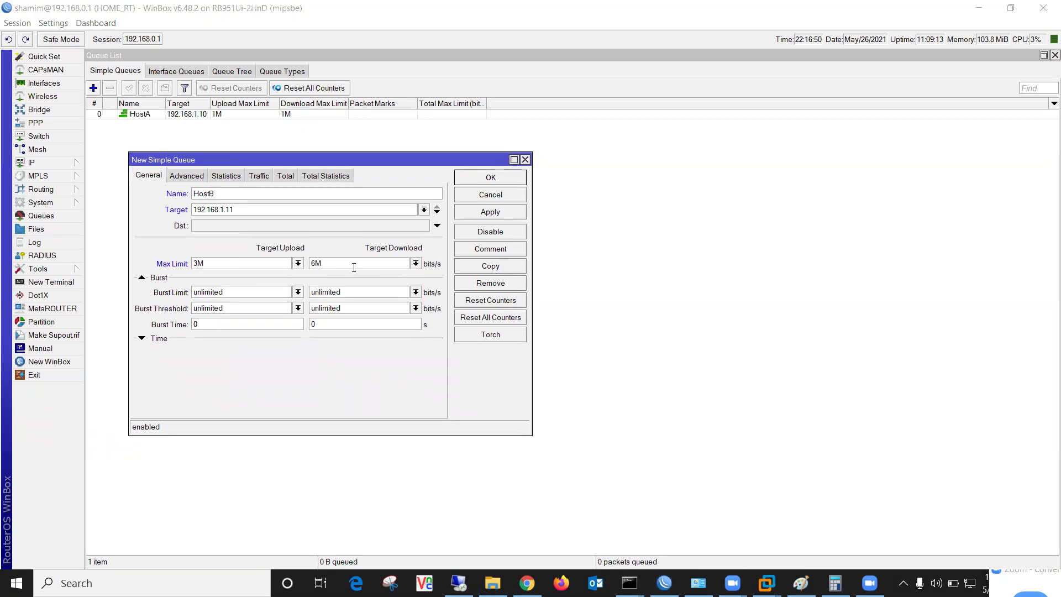
pyautogui.moveTo(354, 268); pyautogui.dragTo(315, 264)
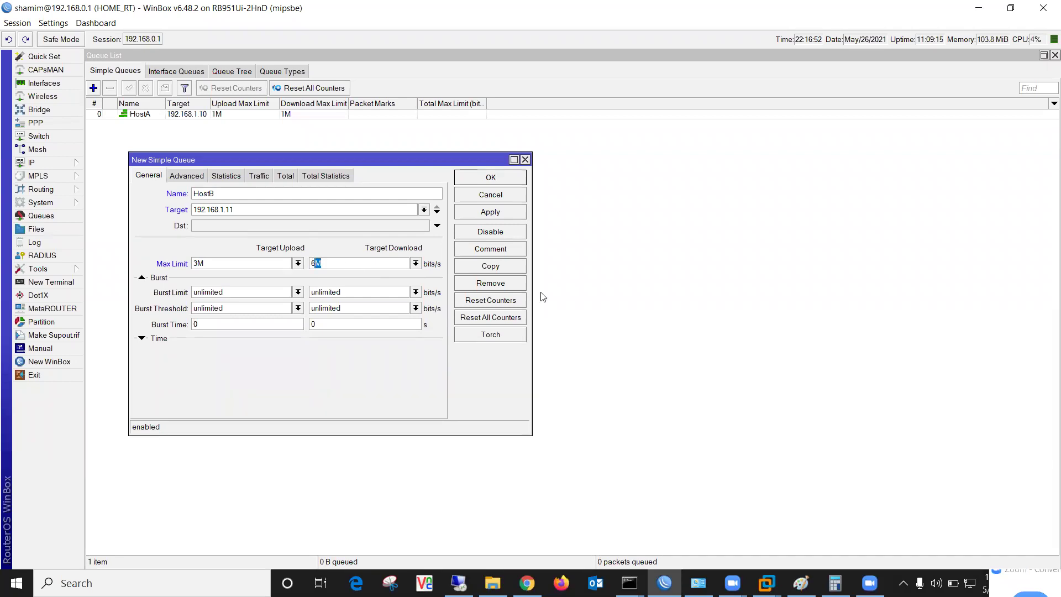
pyautogui.click(500, 212)
pyautogui.click(503, 181)
# Add a third simple queue named HostC with target 192.168.1.12.
pyautogui.click(95, 89)
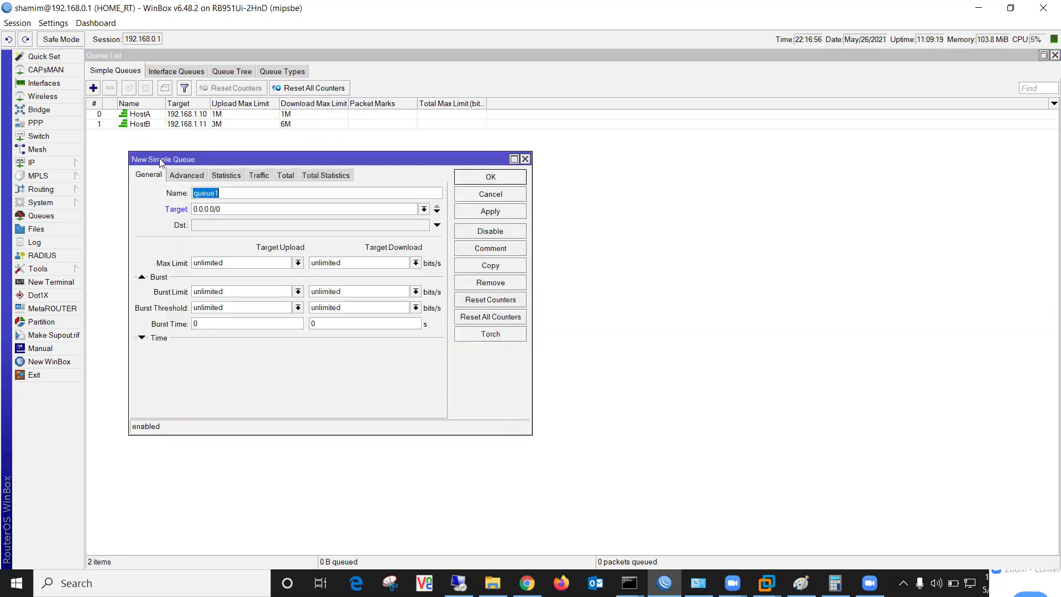
pyautogui.write('HoscC')
pyautogui.press('BackSpace')
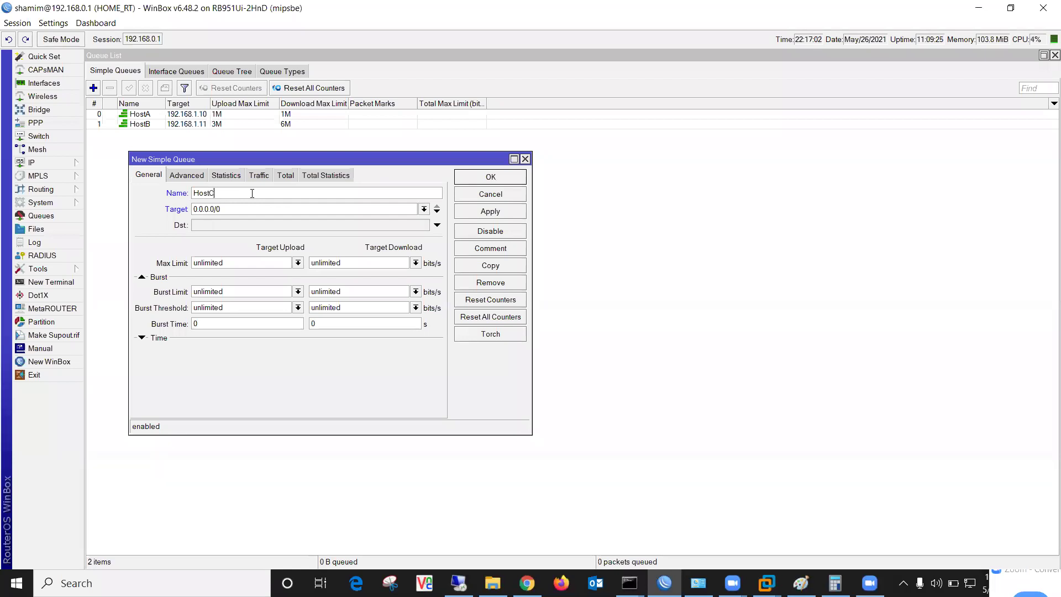
pyautogui.press('Tab')
pyautogui.write('1')
# Set HostC's max limit to 4M for both upload and download, then apply and save the queue.
pyautogui.click(296, 265)
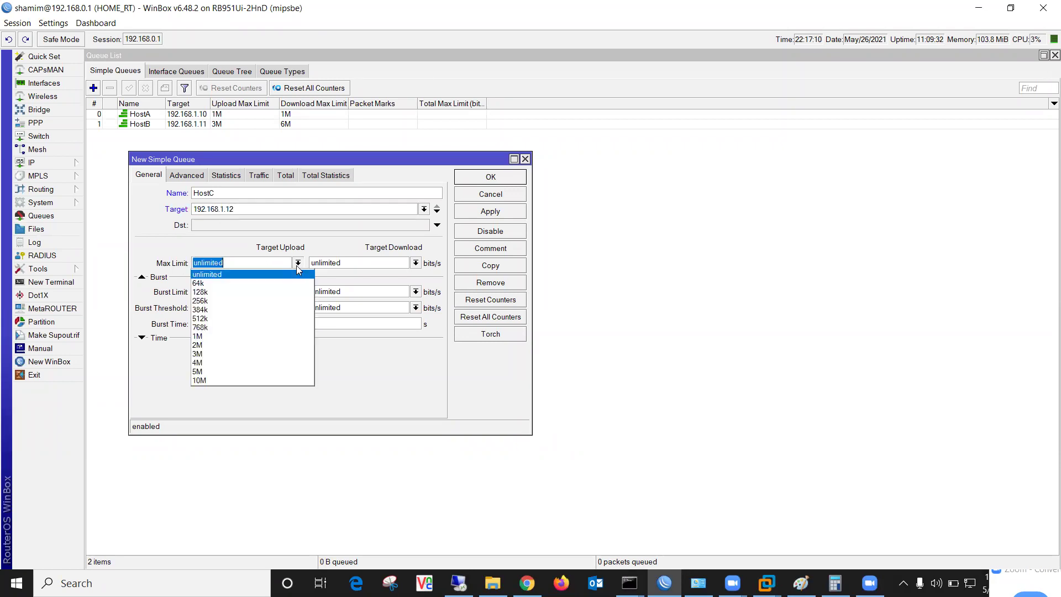
pyautogui.click(250, 364)
pyautogui.click(415, 264)
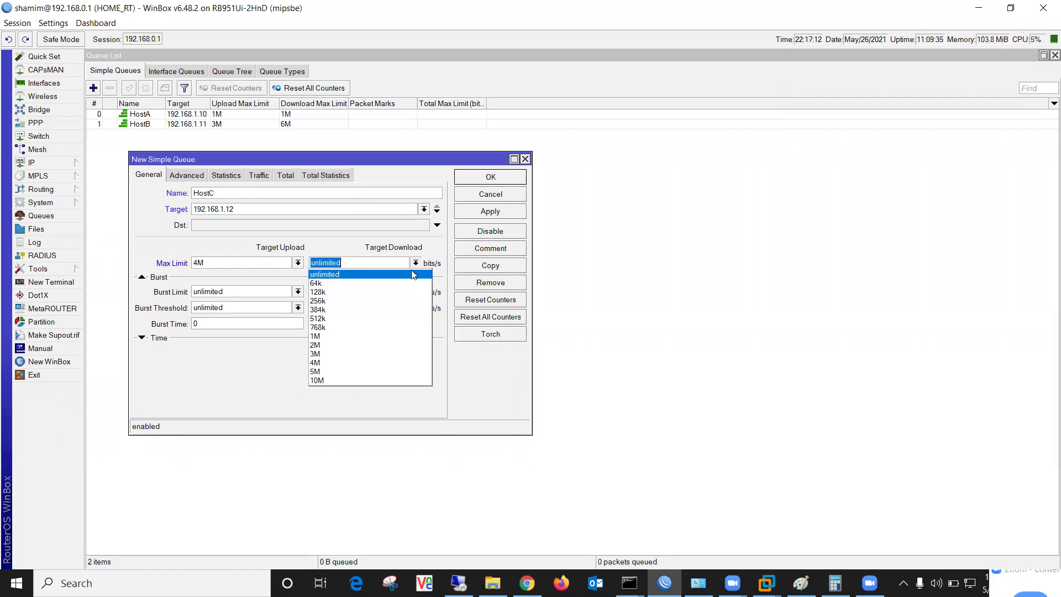
pyautogui.click(364, 363)
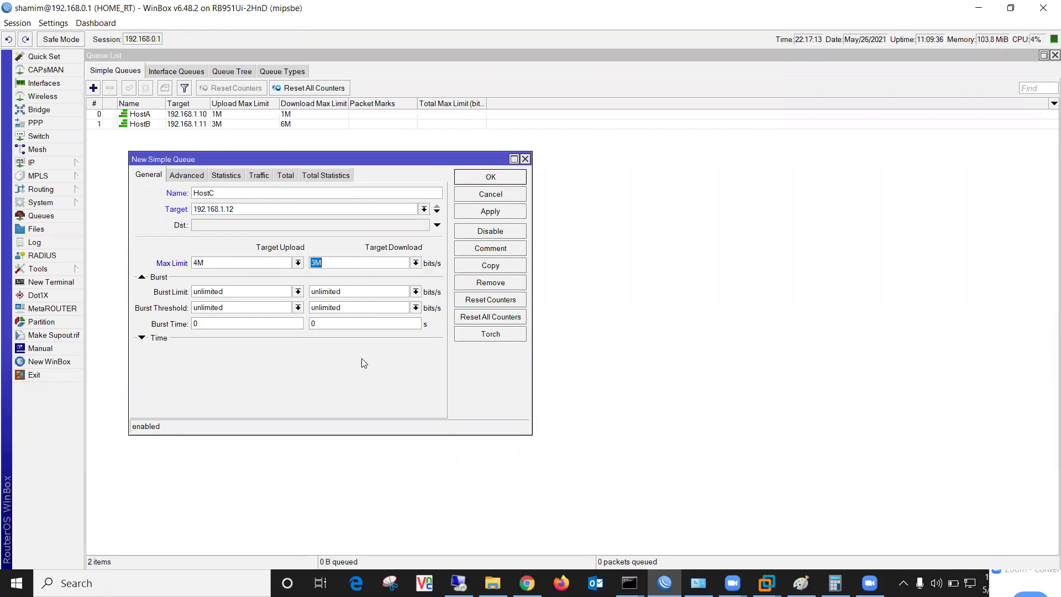
pyautogui.click(416, 263)
pyautogui.click(402, 363)
pyautogui.click(489, 211)
pyautogui.click(490, 177)
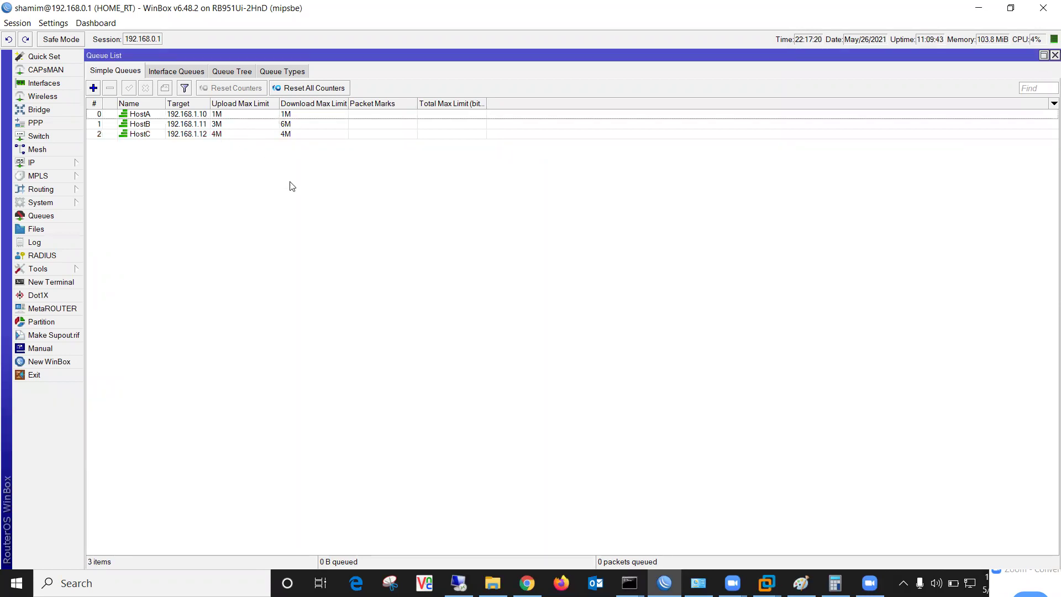
pyautogui.click(292, 115)
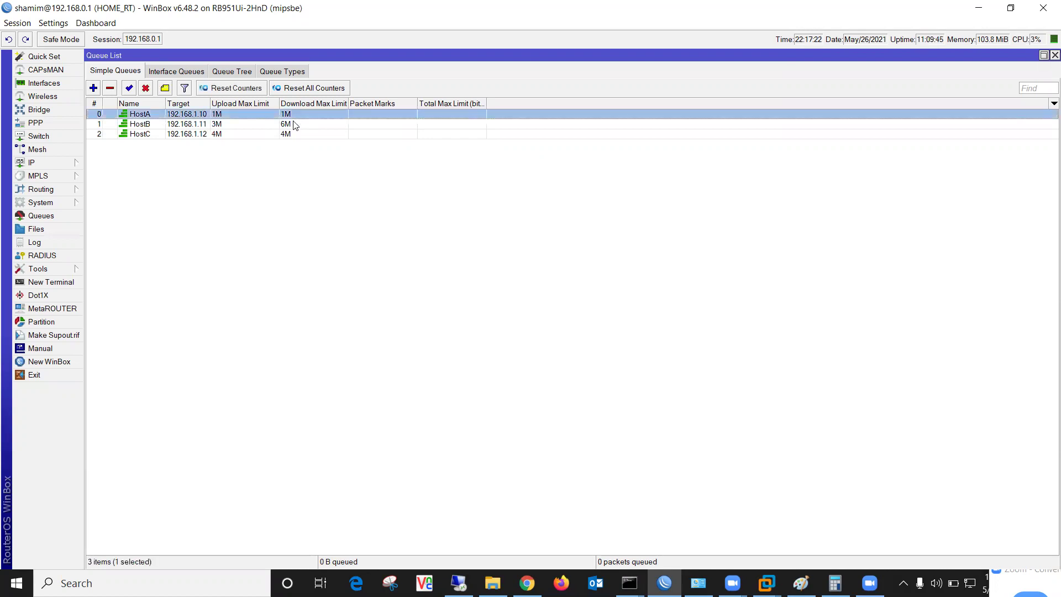
pyautogui.click(294, 124)
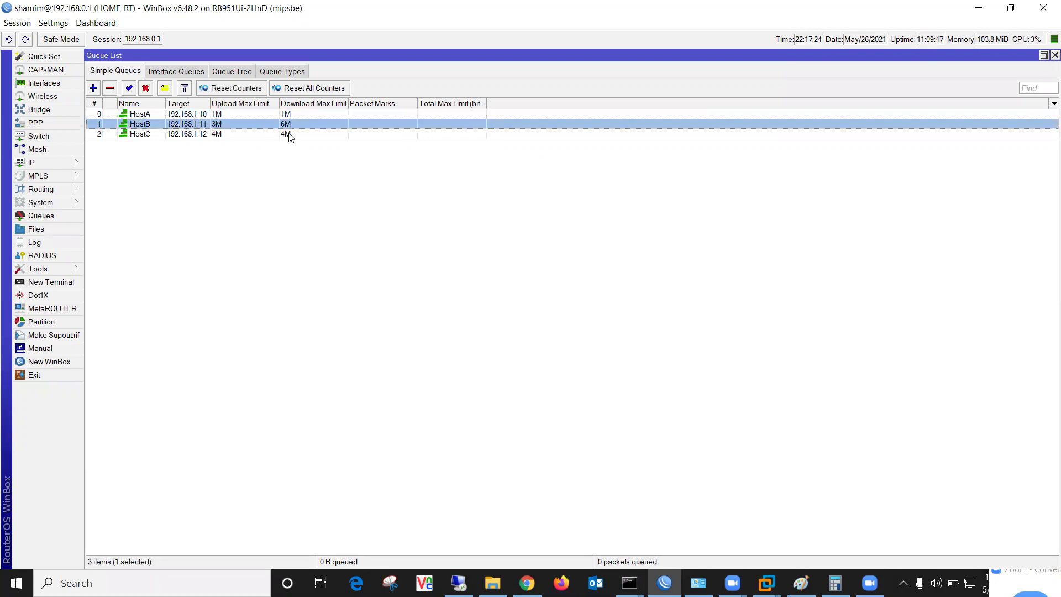
pyautogui.click(292, 135)
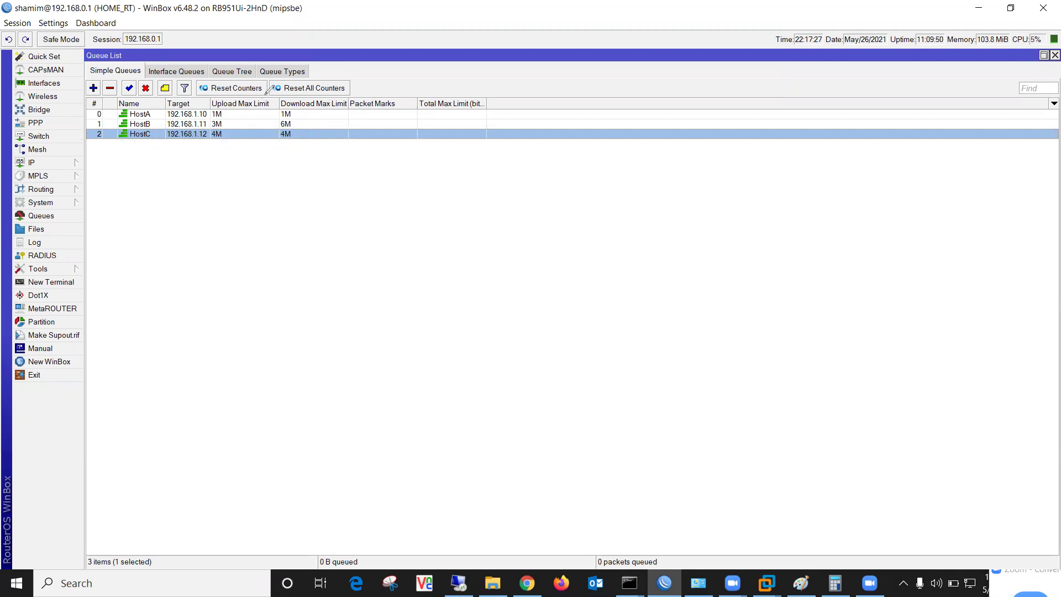
pyautogui.moveTo(276, 94)
pyautogui.mouseDown()
pyautogui.moveTo(320, 152)
pyautogui.moveTo(279, 98)
pyautogui.moveTo(210, 100)
pyautogui.mouseUp()
pyautogui.moveTo(208, 166)
pyautogui.mouseDown()
pyautogui.moveTo(202, 100)
pyautogui.moveTo(229, 91)
pyautogui.mouseUp()
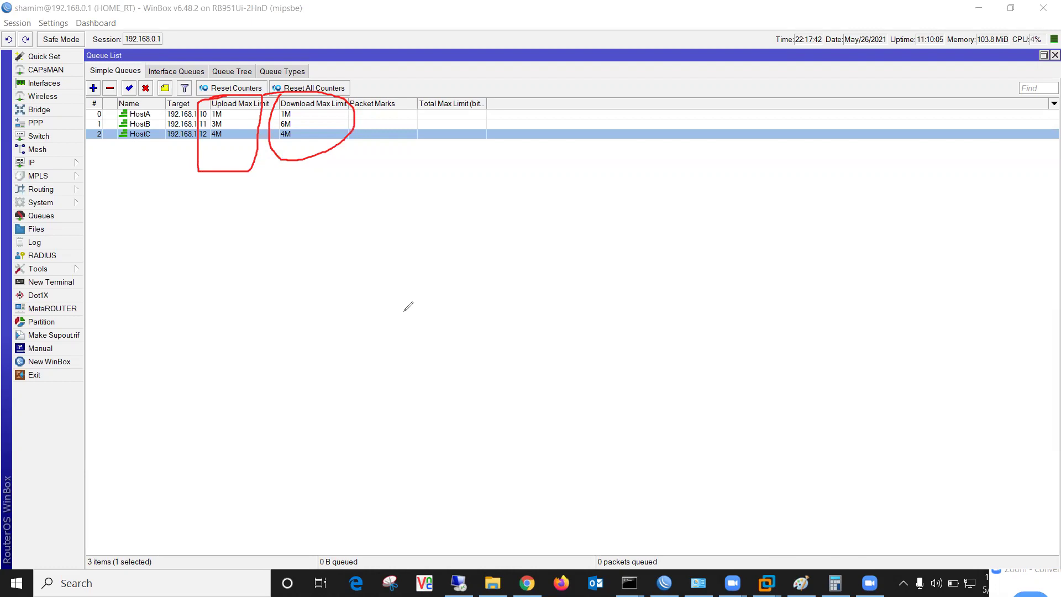
pyautogui.moveTo(300, 298); pyautogui.dragTo(313, 345)
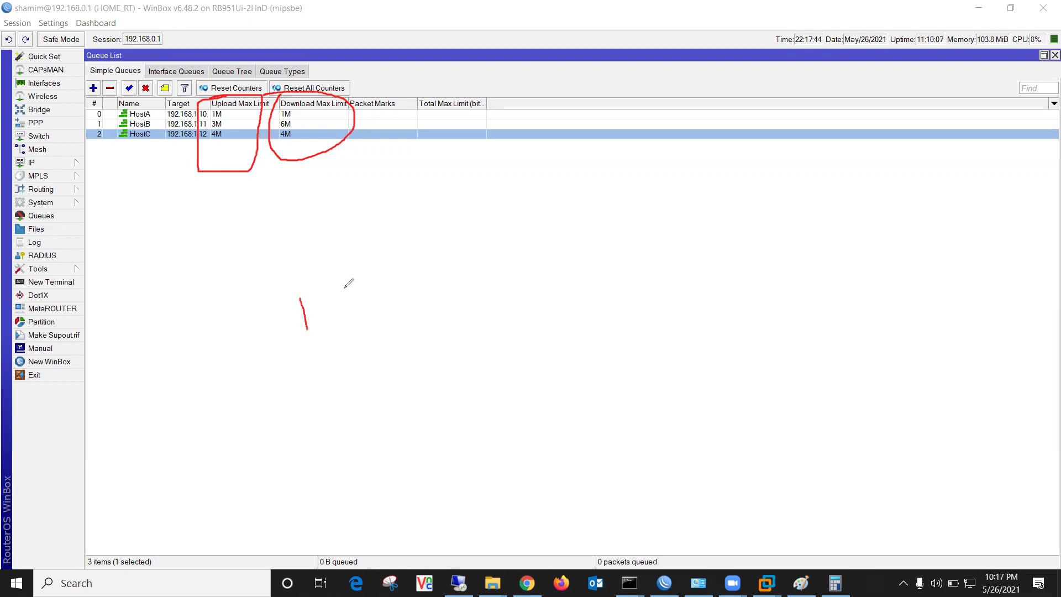
pyautogui.moveTo(348, 289)
pyautogui.mouseDown()
pyautogui.moveTo(363, 276)
pyautogui.moveTo(365, 298)
pyautogui.mouseUp()
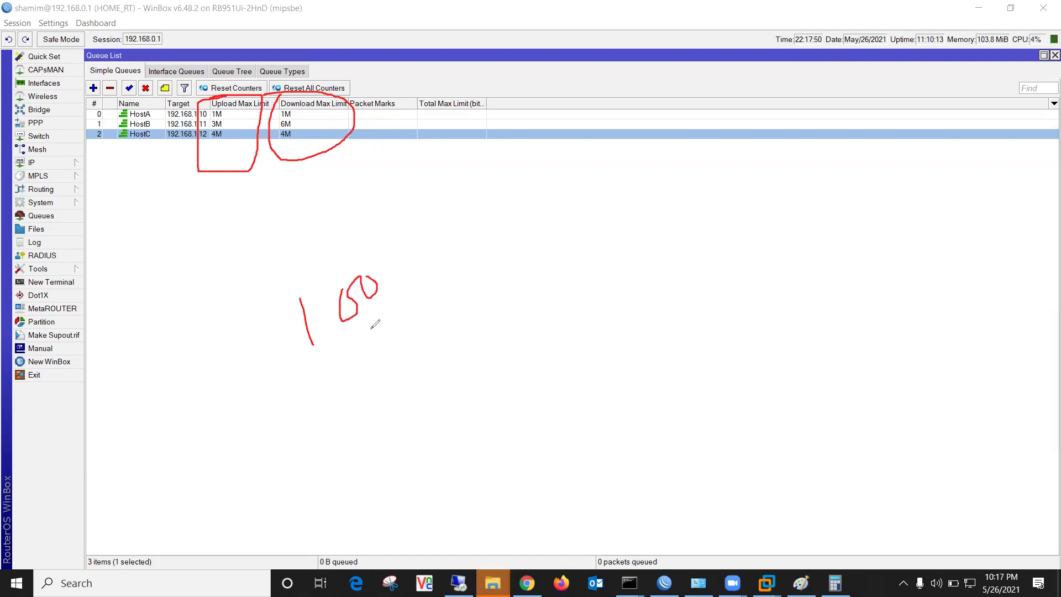
pyautogui.moveTo(321, 373); pyautogui.dragTo(395, 284)
pyautogui.moveTo(443, 199)
pyautogui.mouseDown()
pyautogui.moveTo(511, 202)
pyautogui.moveTo(504, 306)
pyautogui.mouseUp()
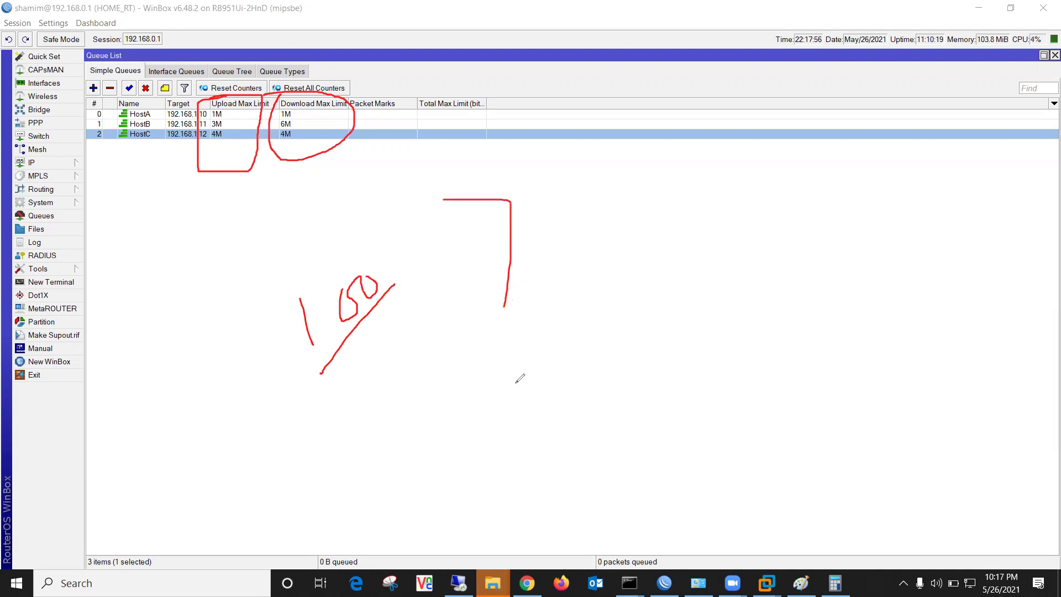
pyautogui.moveTo(279, 303)
pyautogui.mouseDown()
pyautogui.moveTo(287, 291)
pyautogui.moveTo(237, 363)
pyautogui.moveTo(279, 272)
pyautogui.mouseUp()
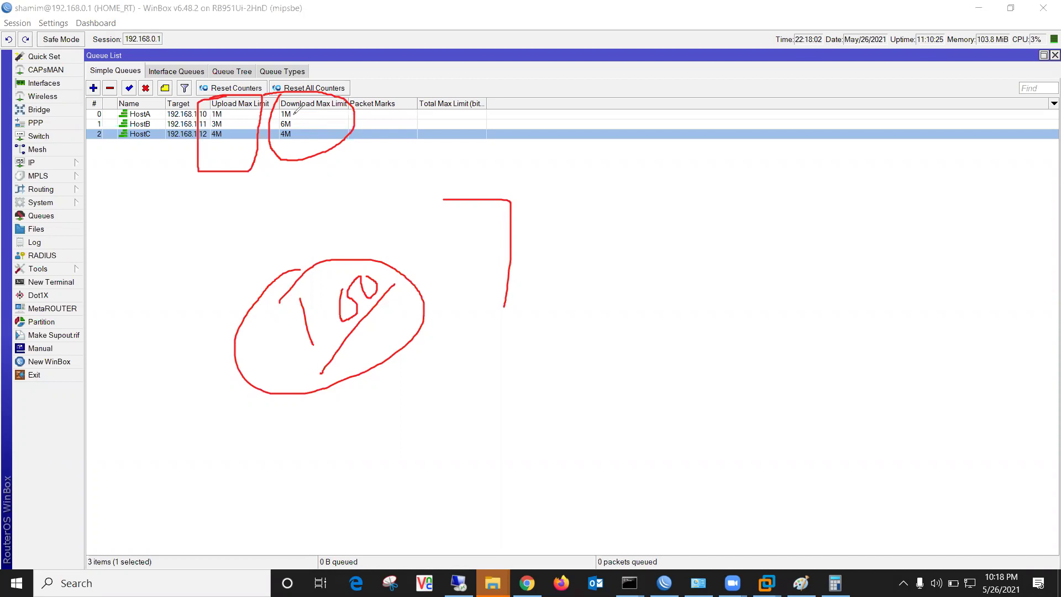
pyautogui.moveTo(292, 114)
pyautogui.mouseDown()
pyautogui.moveTo(305, 116)
pyautogui.moveTo(307, 134)
pyautogui.mouseUp()
pyautogui.moveTo(313, 186); pyautogui.dragTo(316, 225)
pyautogui.moveTo(325, 182)
pyautogui.mouseDown()
pyautogui.moveTo(357, 196)
pyautogui.moveTo(348, 218)
pyautogui.mouseUp()
pyautogui.moveTo(300, 247); pyautogui.dragTo(354, 216)
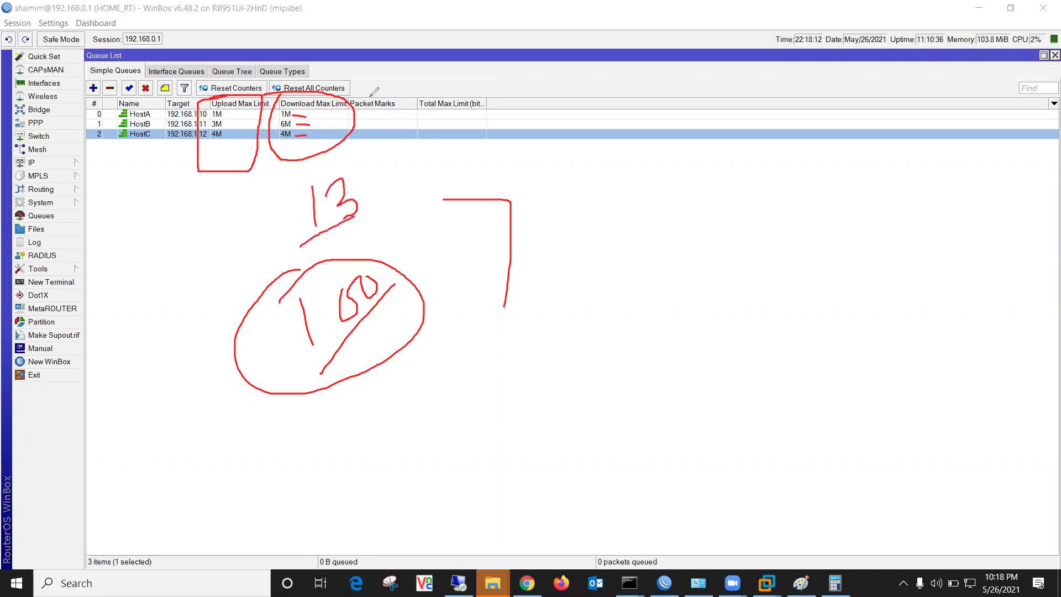
pyautogui.moveTo(569, 176); pyautogui.dragTo(577, 220)
pyautogui.moveTo(607, 170); pyautogui.dragTo(604, 168)
pyautogui.moveTo(525, 155)
pyautogui.mouseDown()
pyautogui.moveTo(599, 244)
pyautogui.moveTo(565, 246)
pyautogui.moveTo(557, 149)
pyautogui.mouseUp()
pyautogui.moveTo(574, 238); pyautogui.dragTo(641, 214)
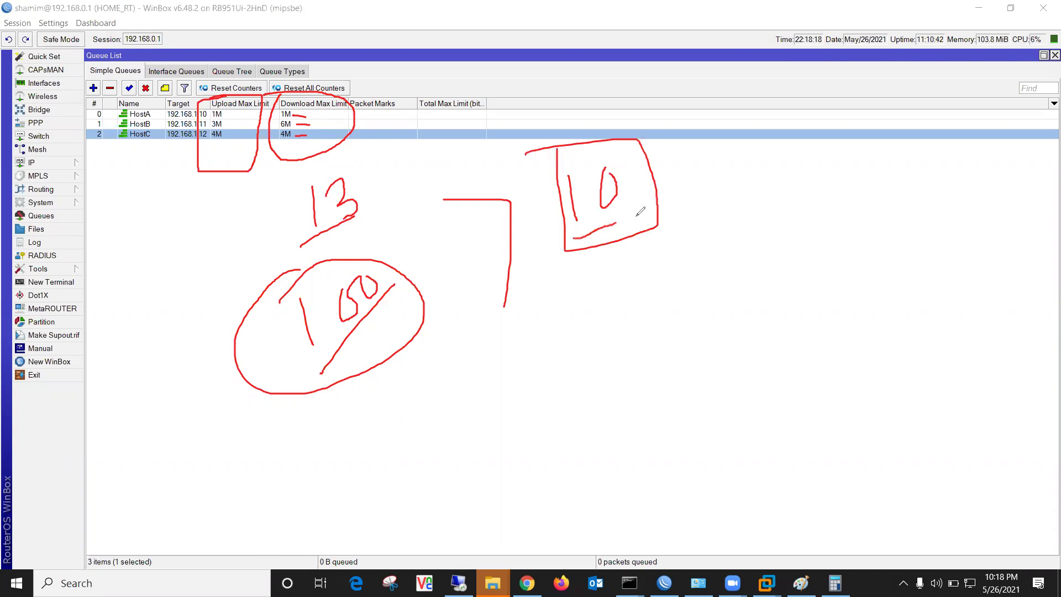
pyautogui.moveTo(301, 195)
pyautogui.mouseDown()
pyautogui.moveTo(310, 177)
pyautogui.moveTo(370, 210)
pyautogui.moveTo(331, 242)
pyautogui.moveTo(299, 191)
pyautogui.mouseUp()
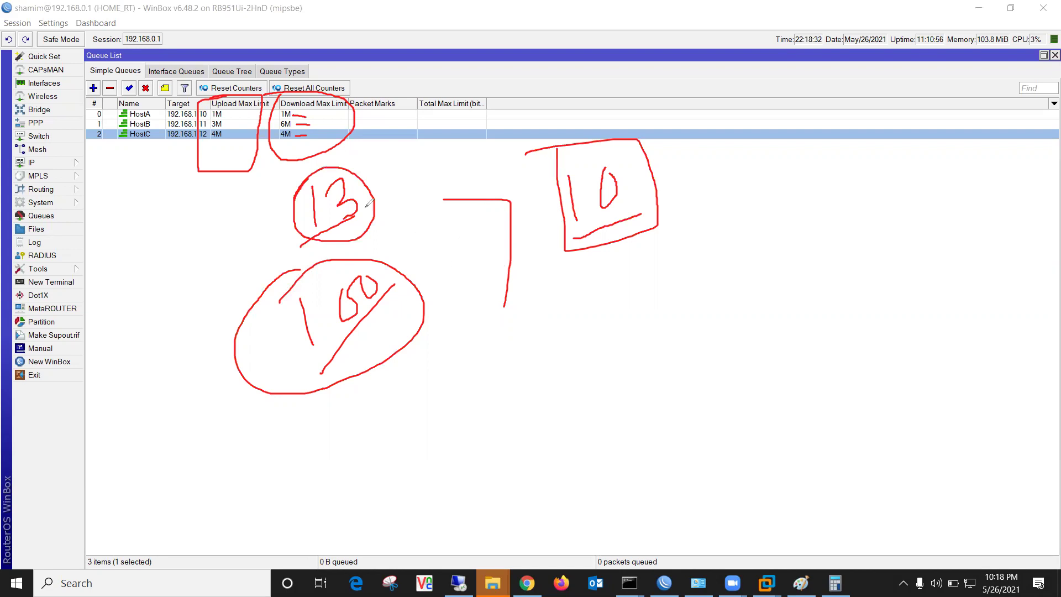
pyautogui.moveTo(368, 189)
pyautogui.mouseDown()
pyautogui.moveTo(378, 204)
pyautogui.moveTo(388, 180)
pyautogui.mouseUp()
pyautogui.moveTo(622, 172)
pyautogui.mouseDown()
pyautogui.moveTo(640, 183)
pyautogui.moveTo(664, 157)
pyautogui.mouseUp()
pyautogui.moveTo(353, 422); pyautogui.dragTo(373, 417)
pyautogui.moveTo(441, 405); pyautogui.dragTo(443, 406)
pyautogui.moveTo(362, 496); pyautogui.dragTo(447, 484)
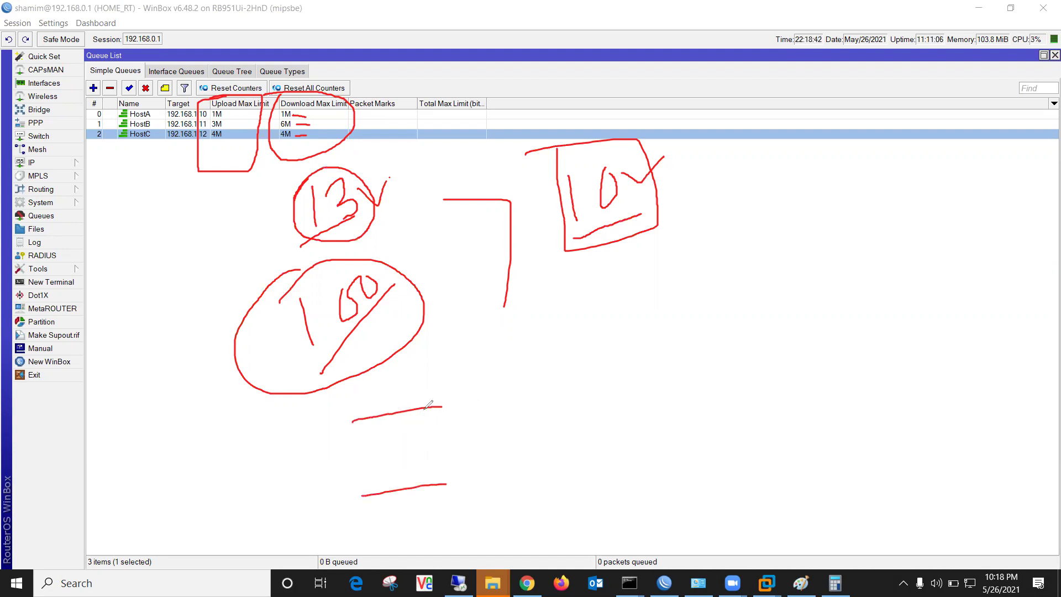
pyautogui.moveTo(442, 406); pyautogui.dragTo(489, 420)
pyautogui.moveTo(447, 484); pyautogui.dragTo(479, 461)
pyautogui.moveTo(482, 419); pyautogui.dragTo(591, 408)
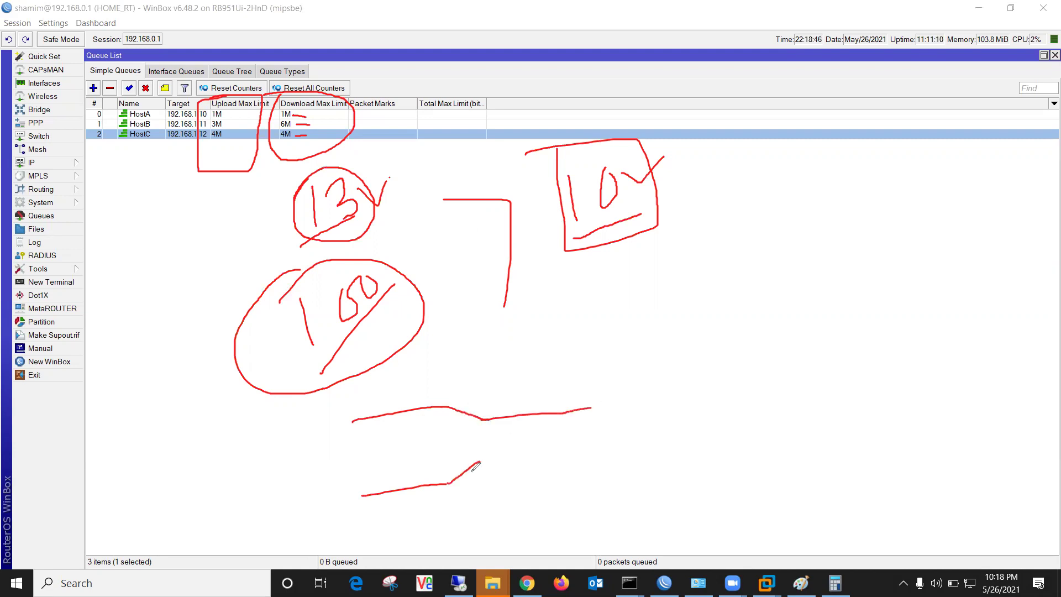
pyautogui.moveTo(486, 456); pyautogui.dragTo(641, 447)
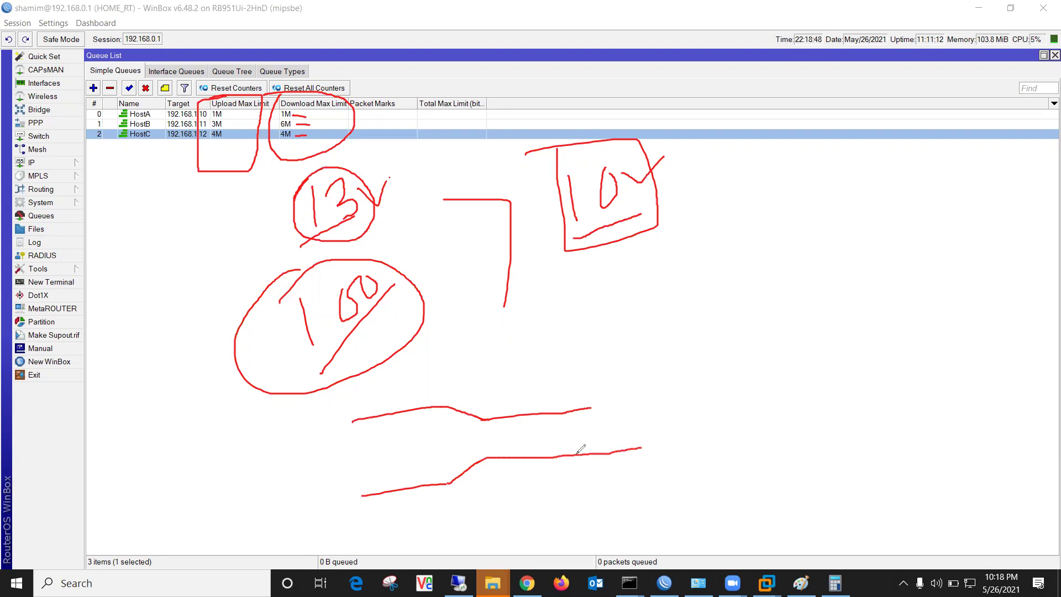
pyautogui.moveTo(416, 446)
pyautogui.mouseDown()
pyautogui.moveTo(343, 445)
pyautogui.moveTo(425, 462)
pyautogui.mouseUp()
pyautogui.moveTo(340, 468); pyautogui.dragTo(422, 459)
pyautogui.moveTo(496, 408)
pyautogui.mouseDown()
pyautogui.moveTo(492, 457)
pyautogui.moveTo(489, 410)
pyautogui.moveTo(507, 406)
pyautogui.mouseUp()
pyautogui.moveTo(602, 243); pyautogui.dragTo(524, 405)
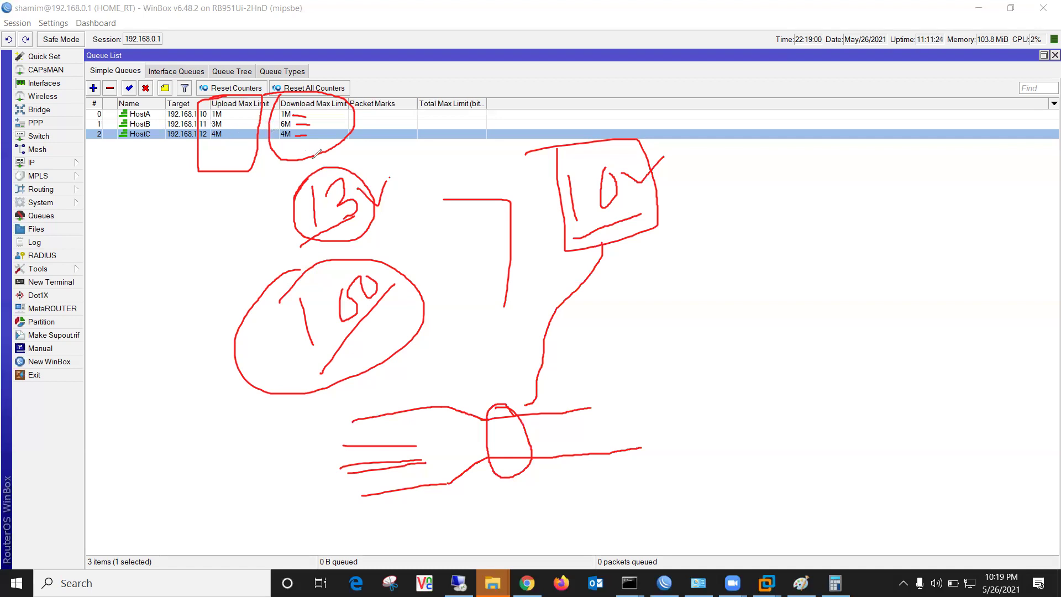
pyautogui.moveTo(115, 310)
pyautogui.mouseDown()
pyautogui.moveTo(162, 229)
pyautogui.moveTo(139, 327)
pyautogui.mouseUp()
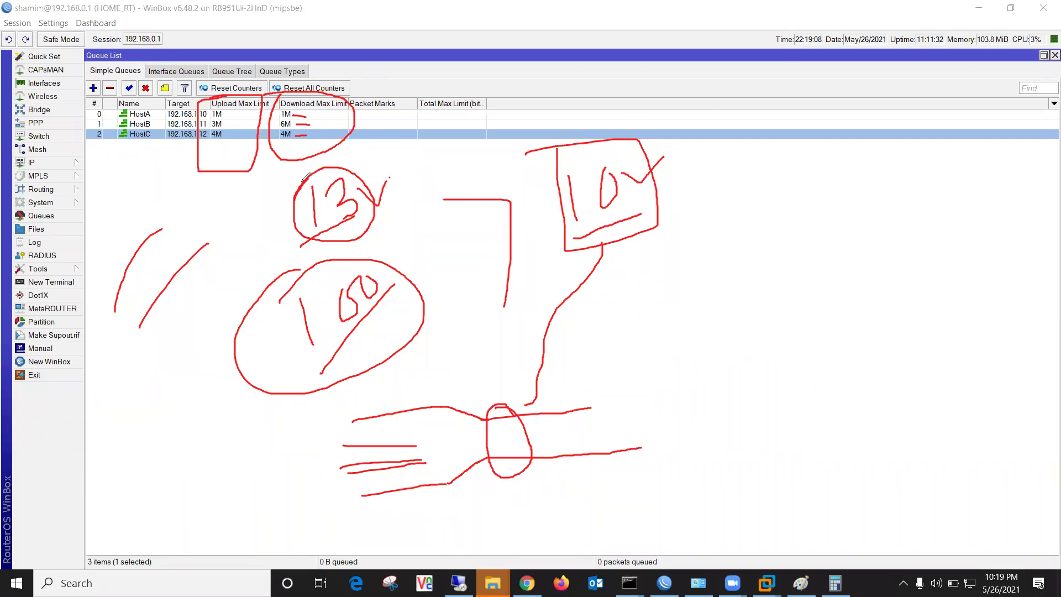
pyautogui.moveTo(151, 110); pyautogui.dragTo(184, 86)
pyautogui.moveTo(156, 132); pyautogui.dragTo(166, 126)
pyautogui.press('e')
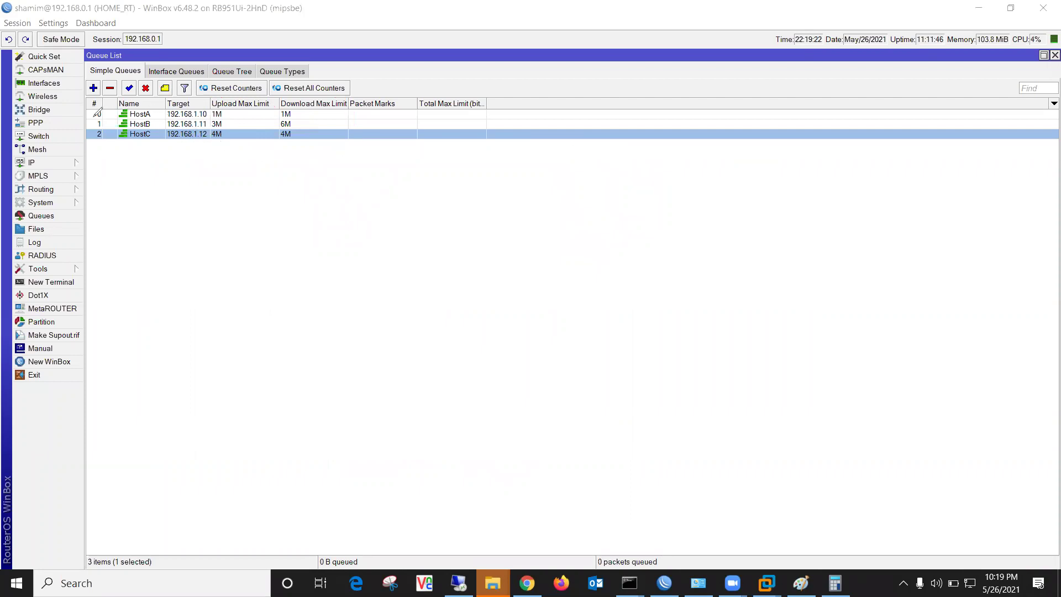
pyautogui.moveTo(92, 115); pyautogui.dragTo(87, 115)
pyautogui.moveTo(281, 345); pyautogui.dragTo(455, 228)
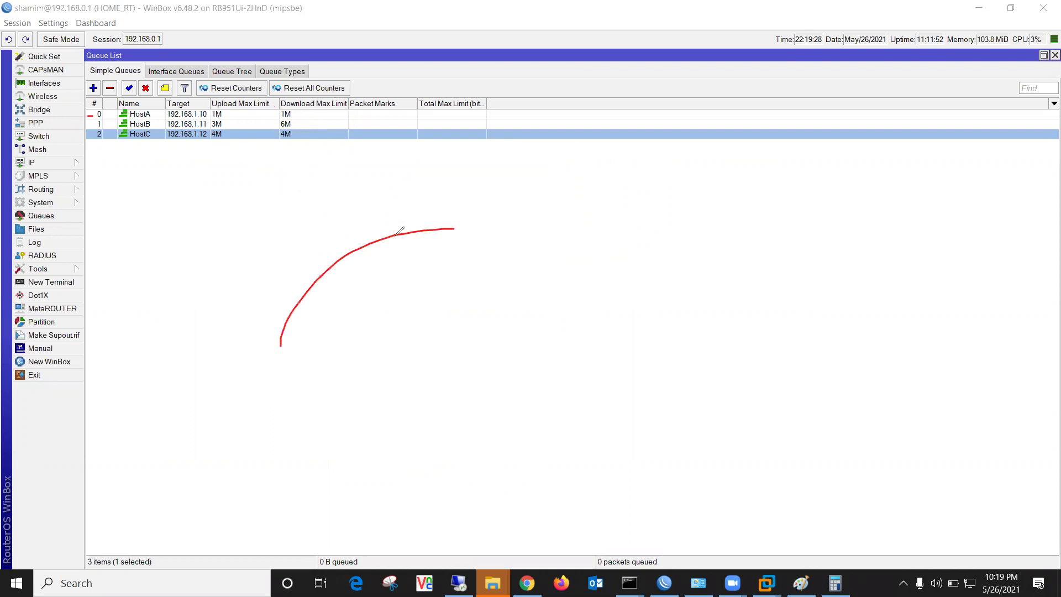
pyautogui.moveTo(150, 115); pyautogui.dragTo(161, 112)
pyautogui.moveTo(312, 352)
pyautogui.mouseDown()
pyautogui.moveTo(339, 301)
pyautogui.moveTo(438, 265)
pyautogui.mouseUp()
pyautogui.moveTo(445, 187)
pyautogui.mouseDown()
pyautogui.moveTo(495, 232)
pyautogui.moveTo(422, 194)
pyautogui.mouseUp()
pyautogui.moveTo(492, 198); pyautogui.dragTo(682, 165)
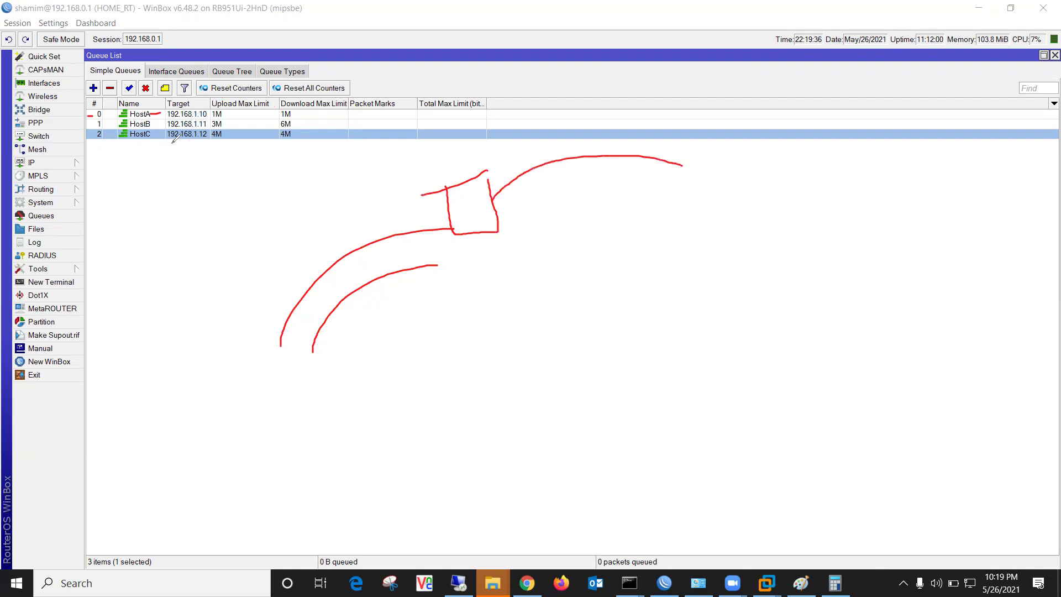
pyautogui.moveTo(161, 131); pyautogui.dragTo(226, 126)
pyautogui.moveTo(169, 150); pyautogui.dragTo(213, 144)
pyautogui.moveTo(121, 144); pyautogui.dragTo(147, 143)
pyautogui.moveTo(379, 387)
pyautogui.mouseDown()
pyautogui.moveTo(436, 293)
pyautogui.moveTo(457, 284)
pyautogui.mouseUp()
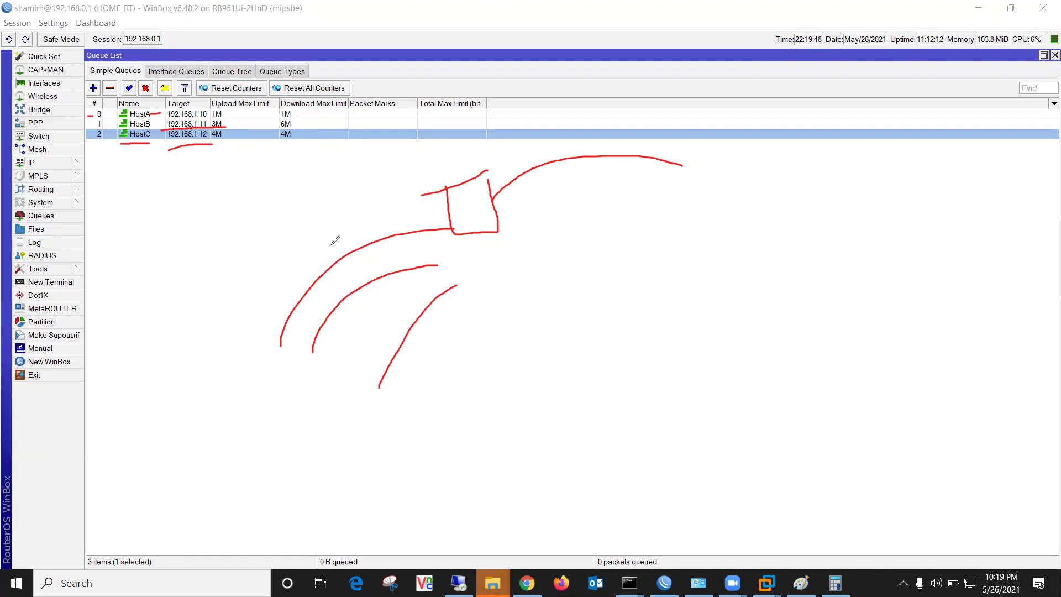
pyautogui.moveTo(122, 144); pyautogui.dragTo(213, 144)
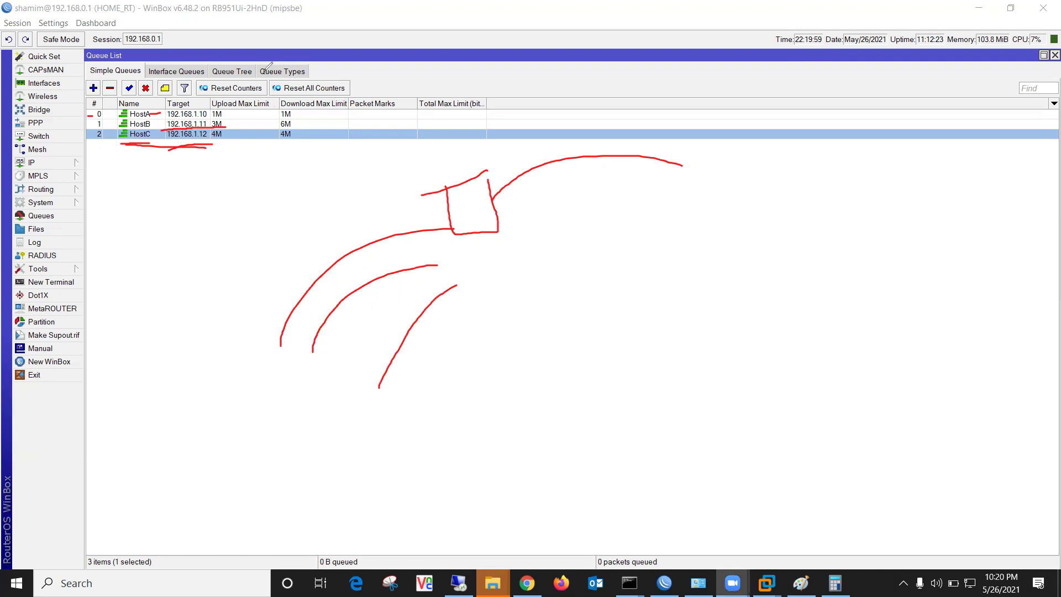
# Switch to Command Prompt to check the replies of the continuous ping to yahoo.com, and minimize its window.
pyautogui.moveTo(629, 583)
pyautogui.click(606, 559)
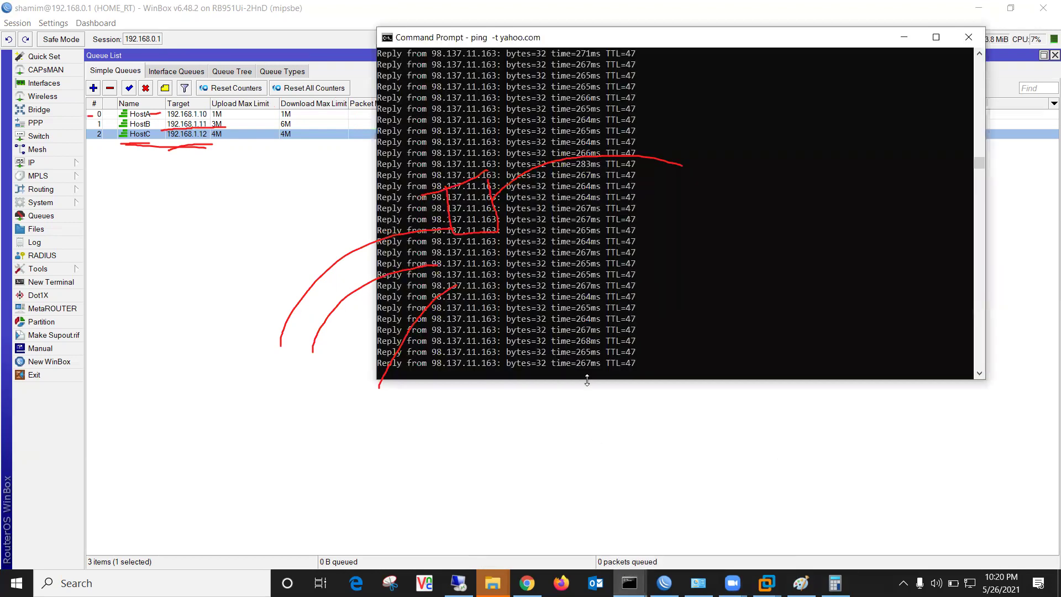
pyautogui.scroll(-6, 582, 350)
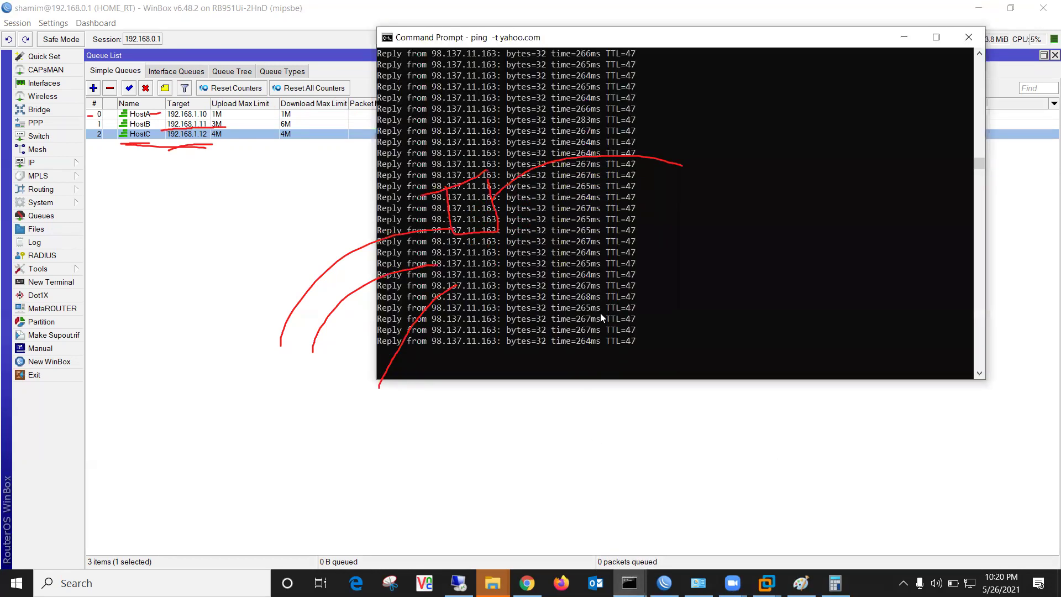
pyautogui.click(904, 37)
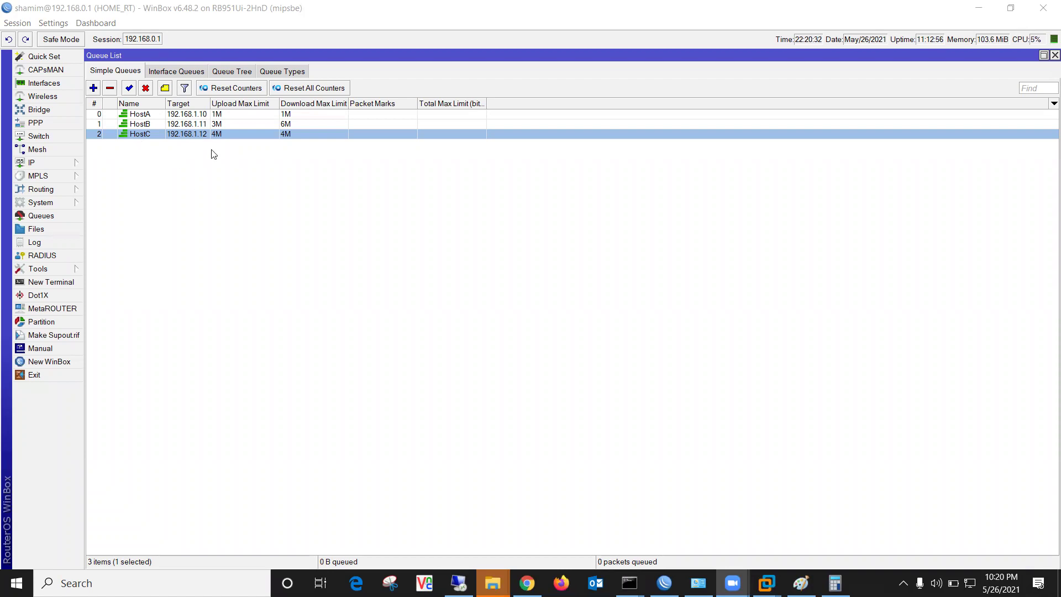
# Reorder the simple queues by moving HostC to the top, and rearrange them into the order HostB, HostC, HostA.
pyautogui.click(146, 136)
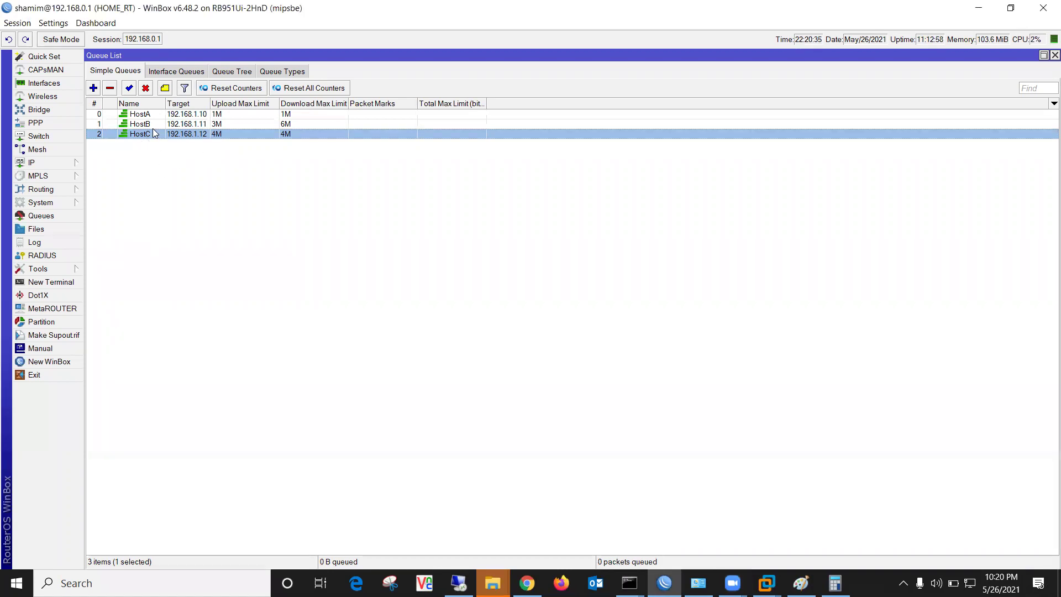
pyautogui.moveTo(146, 138); pyautogui.dragTo(155, 114)
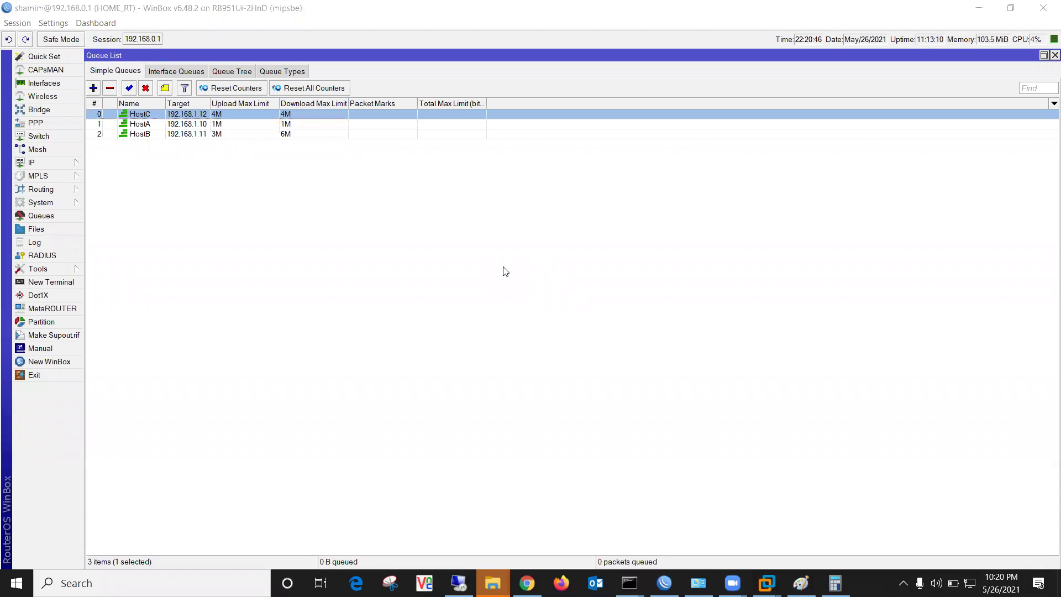
pyautogui.moveTo(196, 116); pyautogui.dragTo(194, 142)
pyautogui.moveTo(199, 123); pyautogui.dragTo(198, 139)
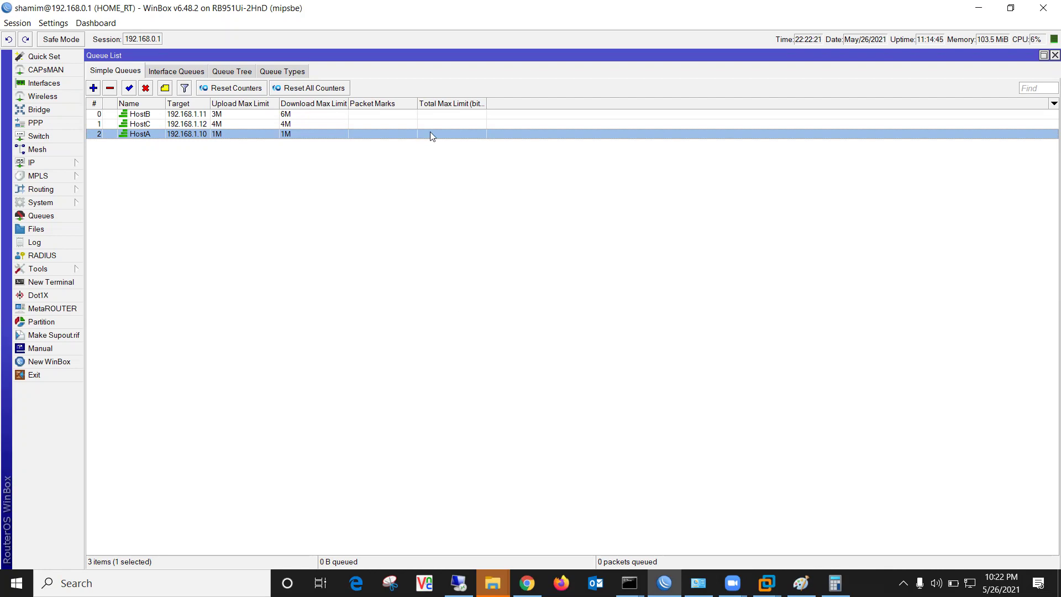
pyautogui.hotkey('ctrl', '2')
pyautogui.moveTo(338, 318); pyautogui.dragTo(337, 320)
pyautogui.moveTo(356, 269)
pyautogui.mouseDown()
pyautogui.moveTo(363, 301)
pyautogui.moveTo(374, 267)
pyautogui.moveTo(387, 263)
pyautogui.moveTo(367, 298)
pyautogui.moveTo(384, 293)
pyautogui.mouseUp()
pyautogui.moveTo(331, 341); pyautogui.dragTo(400, 295)
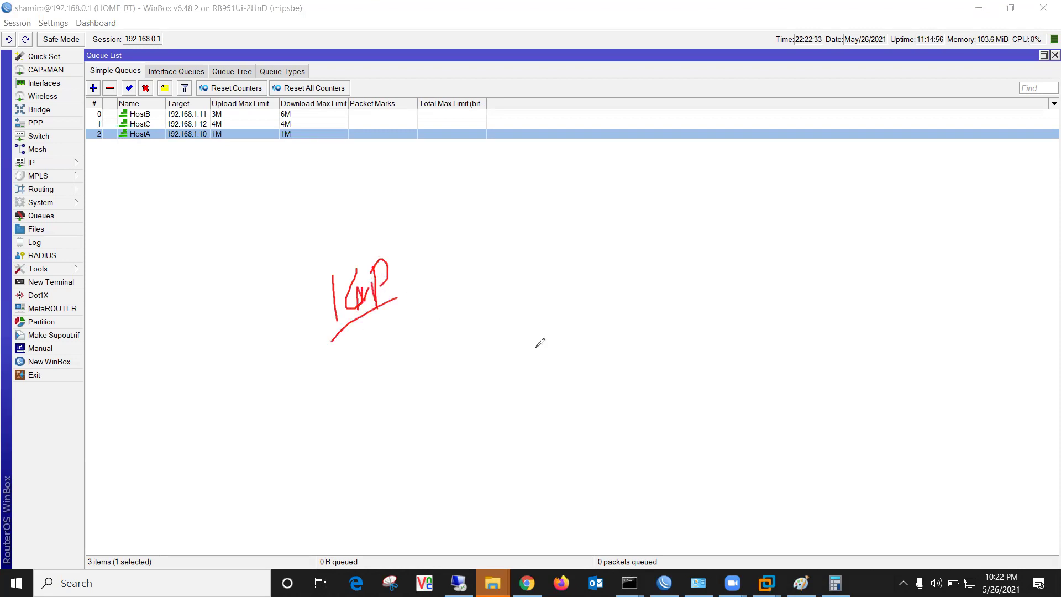
pyautogui.moveTo(470, 256); pyautogui.dragTo(491, 294)
pyautogui.moveTo(210, 233)
pyautogui.mouseDown()
pyautogui.moveTo(223, 292)
pyautogui.moveTo(239, 285)
pyautogui.moveTo(231, 258)
pyautogui.moveTo(255, 279)
pyautogui.moveTo(245, 250)
pyautogui.moveTo(256, 264)
pyautogui.mouseUp()
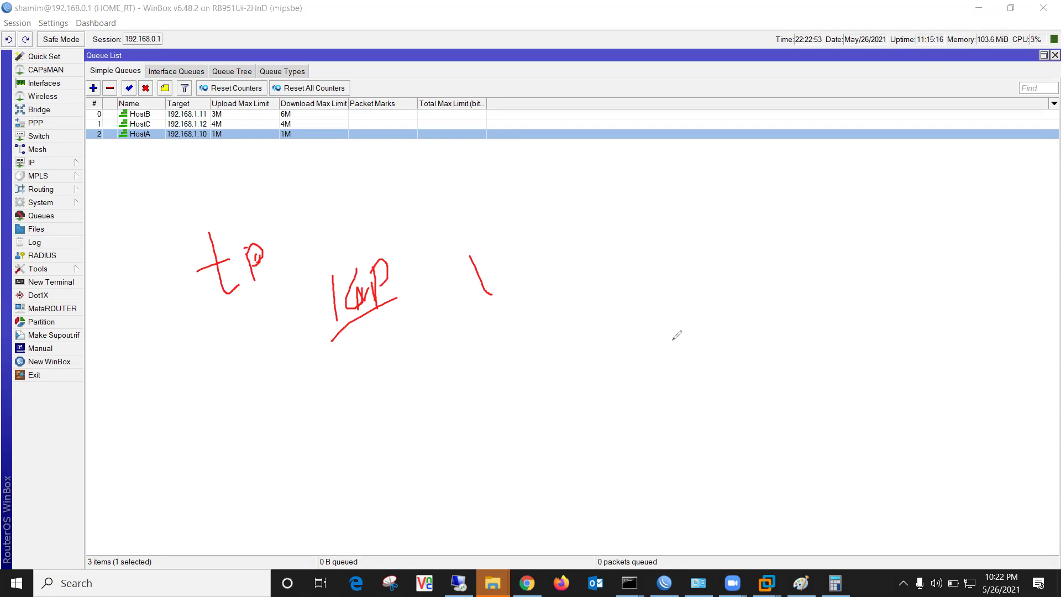
pyautogui.moveTo(378, 397)
pyautogui.mouseDown()
pyautogui.moveTo(432, 387)
pyautogui.moveTo(423, 368)
pyautogui.mouseUp()
pyautogui.moveTo(306, 259)
pyautogui.mouseDown()
pyautogui.moveTo(396, 245)
pyautogui.moveTo(326, 365)
pyautogui.moveTo(306, 258)
pyautogui.mouseUp()
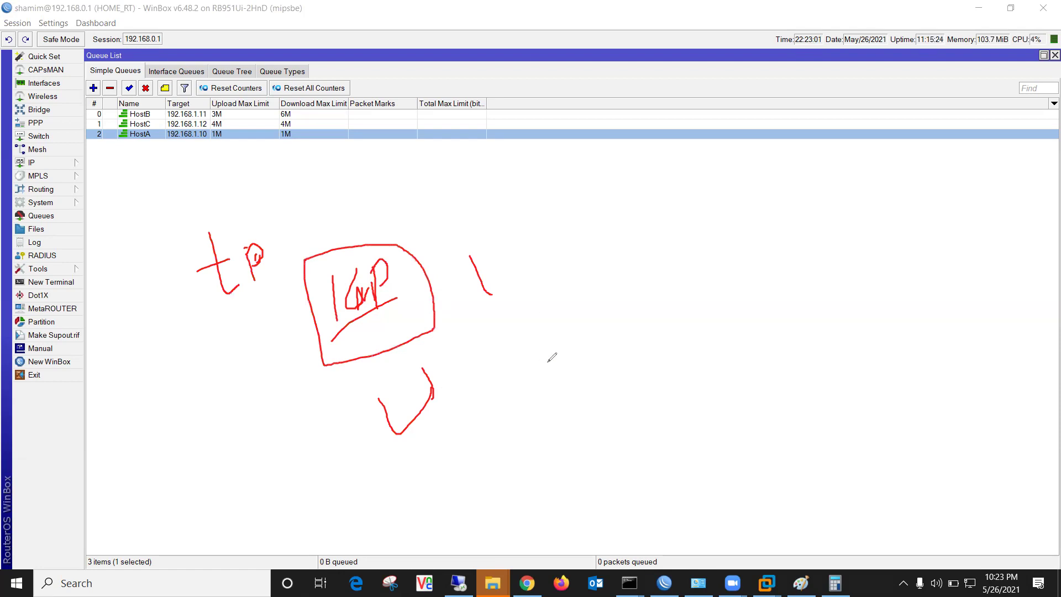
pyautogui.moveTo(576, 306); pyautogui.dragTo(697, 256)
pyautogui.moveTo(598, 376); pyautogui.dragTo(701, 315)
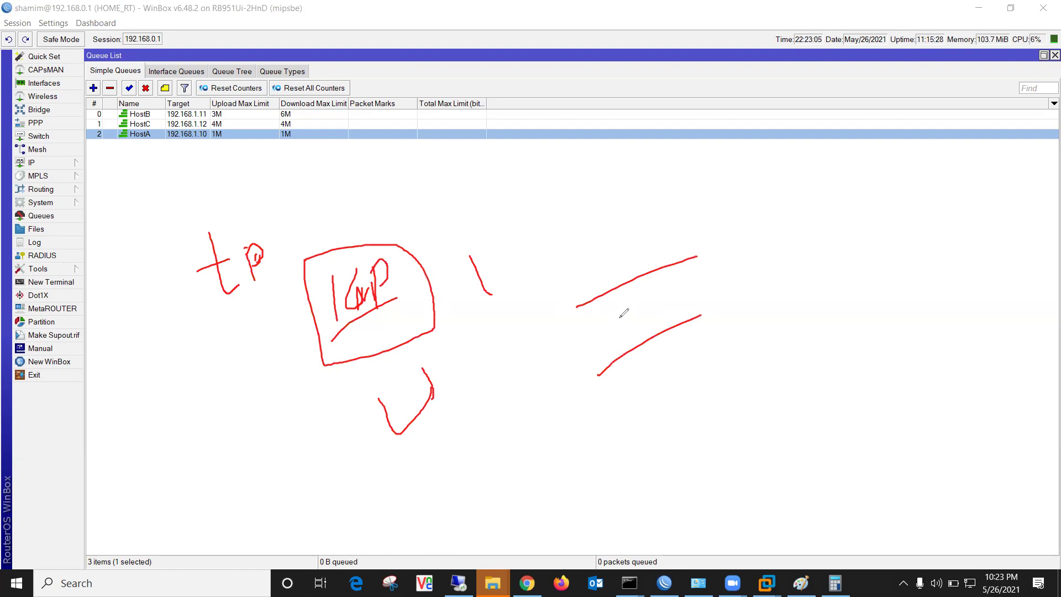
pyautogui.moveTo(616, 269)
pyautogui.mouseDown()
pyautogui.moveTo(636, 356)
pyautogui.moveTo(623, 271)
pyautogui.mouseUp()
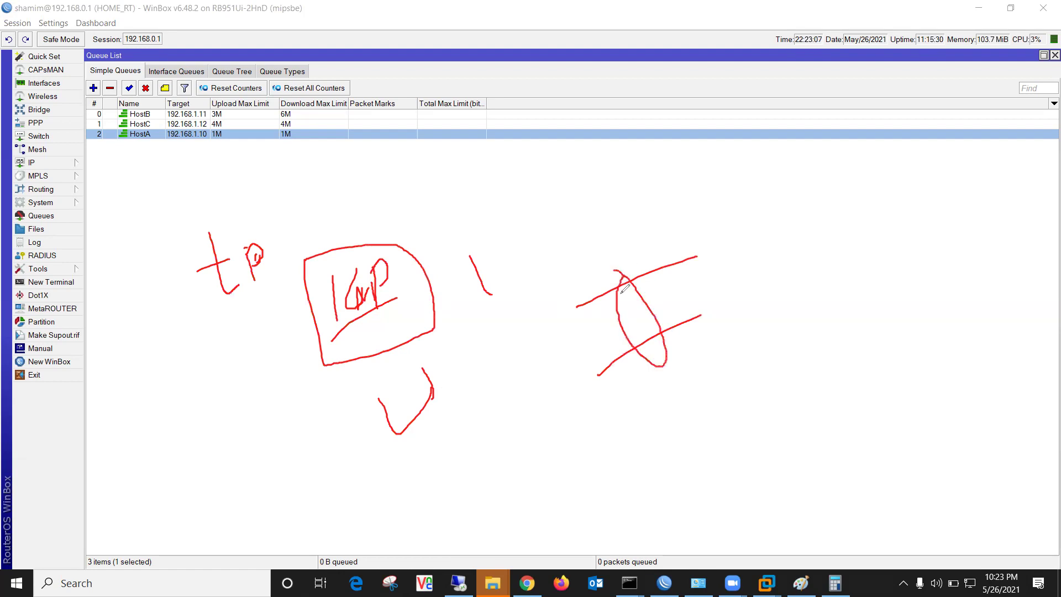
pyautogui.click(452, 328)
pyautogui.moveTo(453, 328)
pyautogui.mouseDown()
pyautogui.moveTo(543, 331)
pyautogui.moveTo(581, 315)
pyautogui.moveTo(578, 327)
pyautogui.moveTo(564, 314)
pyautogui.moveTo(576, 344)
pyautogui.moveTo(566, 488)
pyautogui.mouseUp()
pyautogui.moveTo(575, 314); pyautogui.dragTo(624, 453)
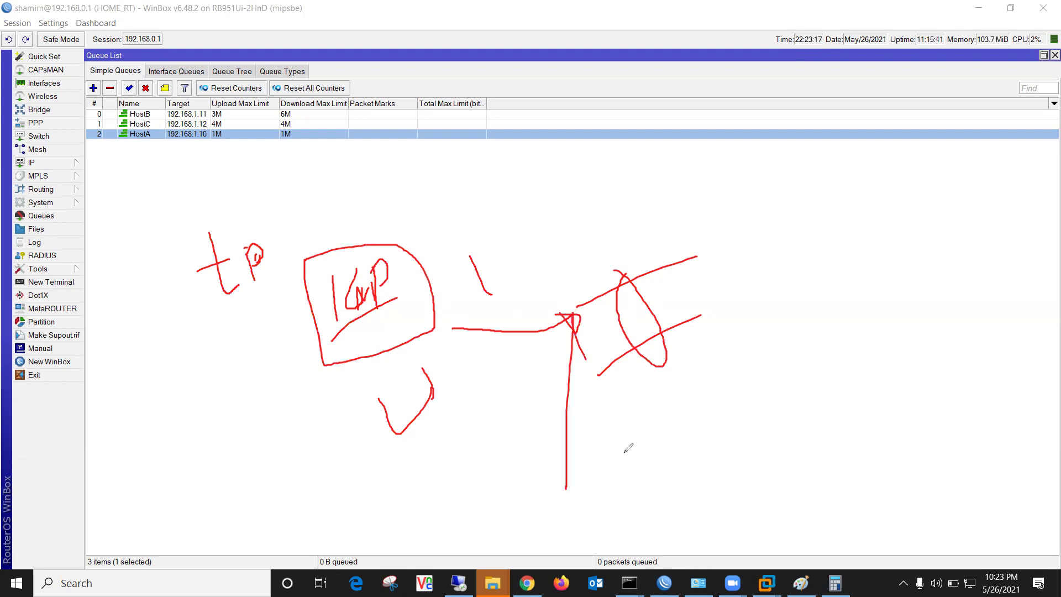
pyautogui.moveTo(545, 201); pyautogui.dragTo(569, 235)
pyautogui.moveTo(596, 186); pyautogui.dragTo(570, 184)
pyautogui.moveTo(439, 195); pyautogui.dragTo(481, 164)
pyautogui.moveTo(459, 215); pyautogui.dragTo(520, 174)
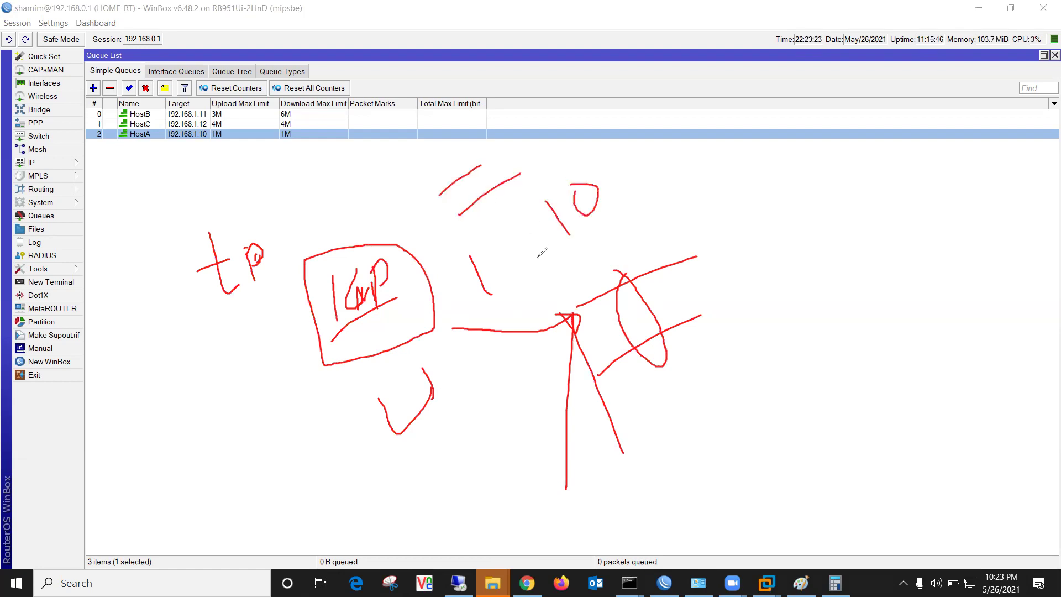
pyautogui.moveTo(337, 227); pyautogui.dragTo(408, 208)
pyautogui.moveTo(129, 418)
pyautogui.mouseDown()
pyautogui.moveTo(165, 450)
pyautogui.moveTo(169, 418)
pyautogui.moveTo(147, 451)
pyautogui.moveTo(119, 445)
pyautogui.mouseUp()
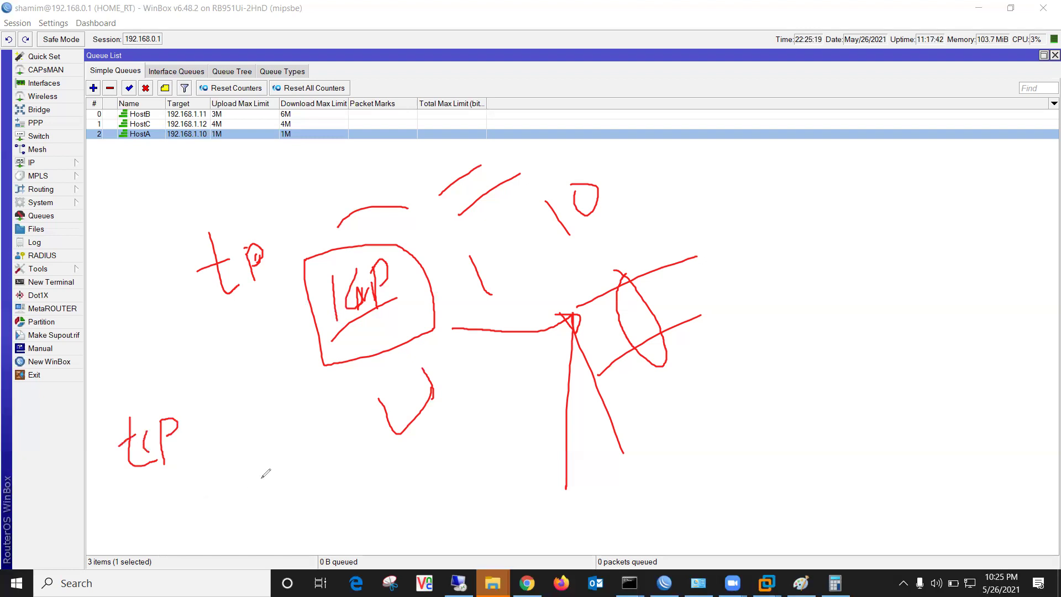
pyautogui.moveTo(181, 489); pyautogui.dragTo(410, 469)
pyautogui.moveTo(502, 463)
pyautogui.mouseDown()
pyautogui.moveTo(504, 486)
pyautogui.moveTo(405, 509)
pyautogui.moveTo(179, 525)
pyautogui.moveTo(181, 488)
pyautogui.moveTo(187, 539)
pyautogui.moveTo(190, 476)
pyautogui.moveTo(97, 489)
pyautogui.moveTo(495, 488)
pyautogui.moveTo(534, 526)
pyautogui.moveTo(529, 434)
pyautogui.moveTo(481, 450)
pyautogui.mouseUp()
pyautogui.moveTo(191, 485)
pyautogui.mouseDown()
pyautogui.moveTo(523, 478)
pyautogui.moveTo(516, 512)
pyautogui.mouseUp()
pyautogui.moveTo(394, 518)
pyautogui.mouseDown()
pyautogui.moveTo(148, 514)
pyautogui.moveTo(230, 501)
pyautogui.mouseUp()
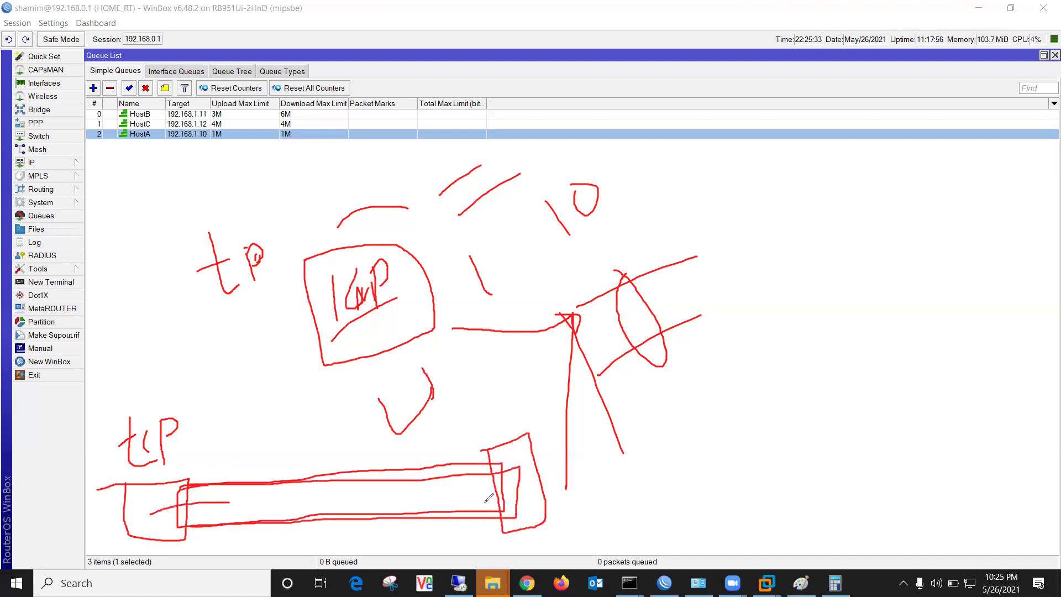
pyautogui.moveTo(525, 486); pyautogui.dragTo(440, 500)
pyautogui.moveTo(518, 466)
pyautogui.mouseDown()
pyautogui.moveTo(190, 484)
pyautogui.moveTo(188, 528)
pyautogui.moveTo(503, 510)
pyautogui.moveTo(516, 474)
pyautogui.moveTo(476, 460)
pyautogui.moveTo(511, 454)
pyautogui.moveTo(507, 503)
pyautogui.mouseUp()
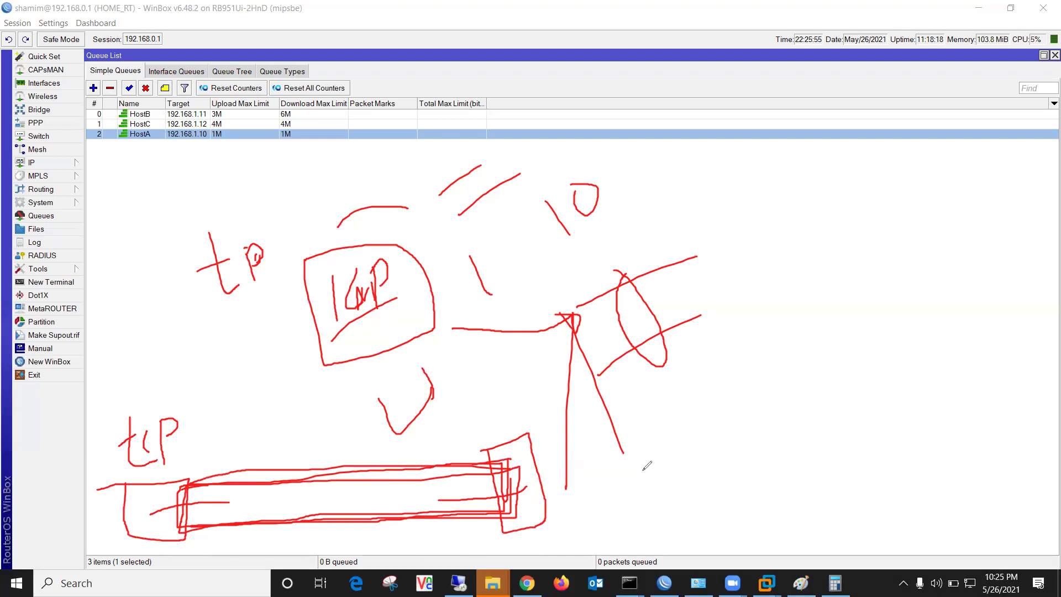
pyautogui.moveTo(662, 426)
pyautogui.mouseDown()
pyautogui.moveTo(694, 470)
pyautogui.moveTo(674, 448)
pyautogui.moveTo(707, 471)
pyautogui.moveTo(720, 427)
pyautogui.moveTo(710, 453)
pyautogui.mouseUp()
pyautogui.moveTo(737, 405); pyautogui.dragTo(741, 441)
pyautogui.moveTo(150, 365)
pyautogui.mouseDown()
pyautogui.moveTo(184, 397)
pyautogui.moveTo(159, 364)
pyautogui.moveTo(148, 366)
pyautogui.mouseUp()
pyautogui.moveTo(236, 374); pyautogui.dragTo(347, 381)
pyautogui.moveTo(233, 438); pyautogui.dragTo(330, 416)
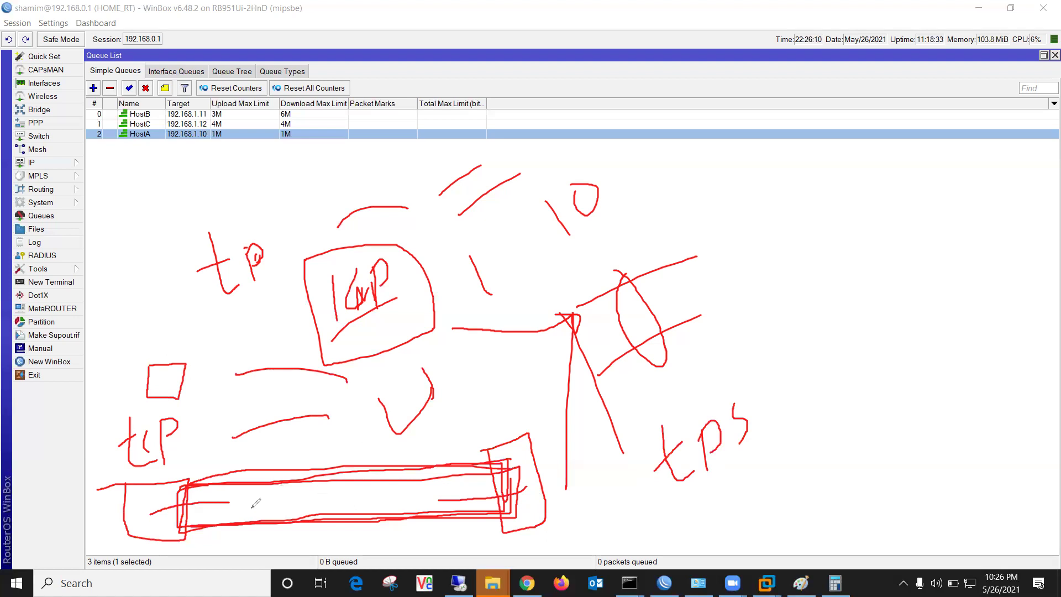
pyautogui.moveTo(263, 469); pyautogui.dragTo(254, 539)
pyautogui.moveTo(300, 465); pyautogui.dragTo(296, 551)
pyautogui.moveTo(334, 474); pyautogui.dragTo(333, 528)
pyautogui.moveTo(361, 449); pyautogui.dragTo(363, 539)
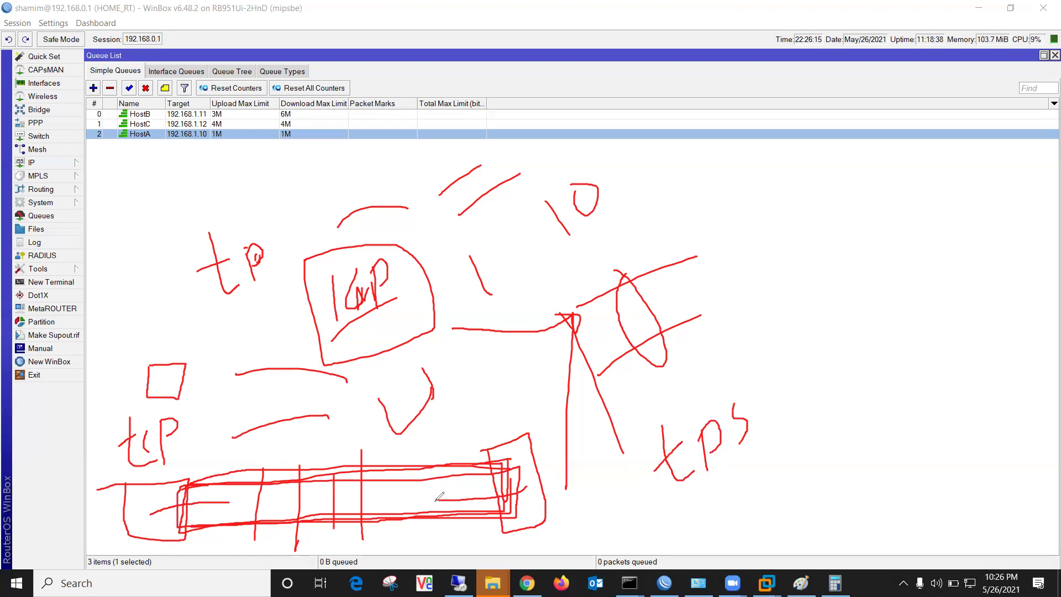
pyautogui.moveTo(553, 520); pyautogui.dragTo(694, 498)
pyautogui.moveTo(577, 556); pyautogui.dragTo(700, 531)
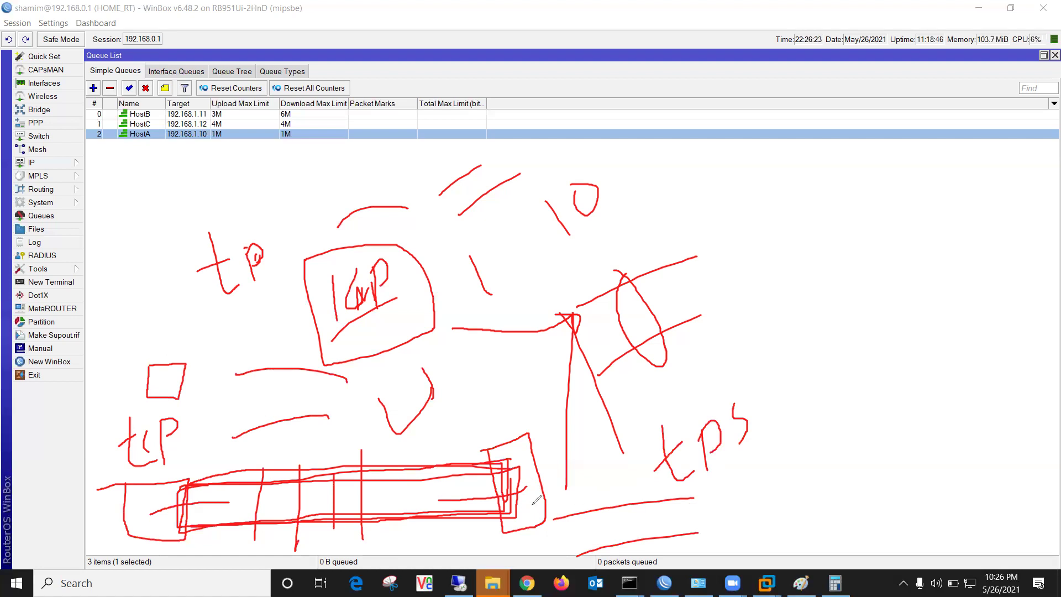
pyautogui.moveTo(250, 497); pyautogui.dragTo(248, 522)
pyautogui.moveTo(287, 488)
pyautogui.mouseDown()
pyautogui.moveTo(255, 520)
pyautogui.moveTo(318, 474)
pyautogui.moveTo(297, 500)
pyautogui.moveTo(343, 488)
pyautogui.moveTo(349, 504)
pyautogui.mouseUp()
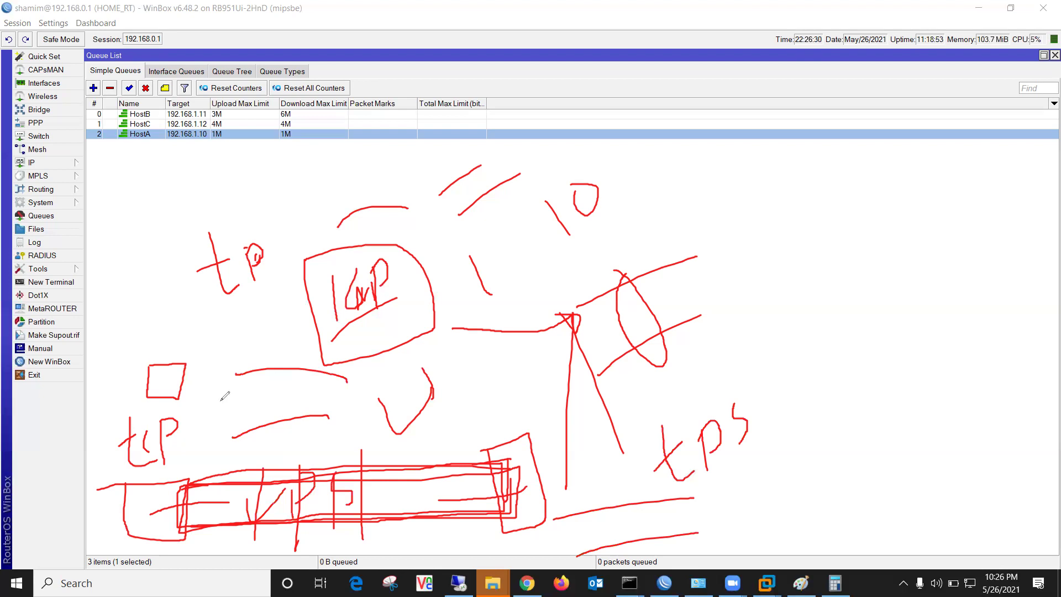
pyautogui.moveTo(183, 405); pyautogui.dragTo(212, 398)
pyautogui.moveTo(487, 404)
pyautogui.mouseDown()
pyautogui.moveTo(546, 415)
pyautogui.moveTo(577, 387)
pyautogui.moveTo(547, 385)
pyautogui.mouseUp()
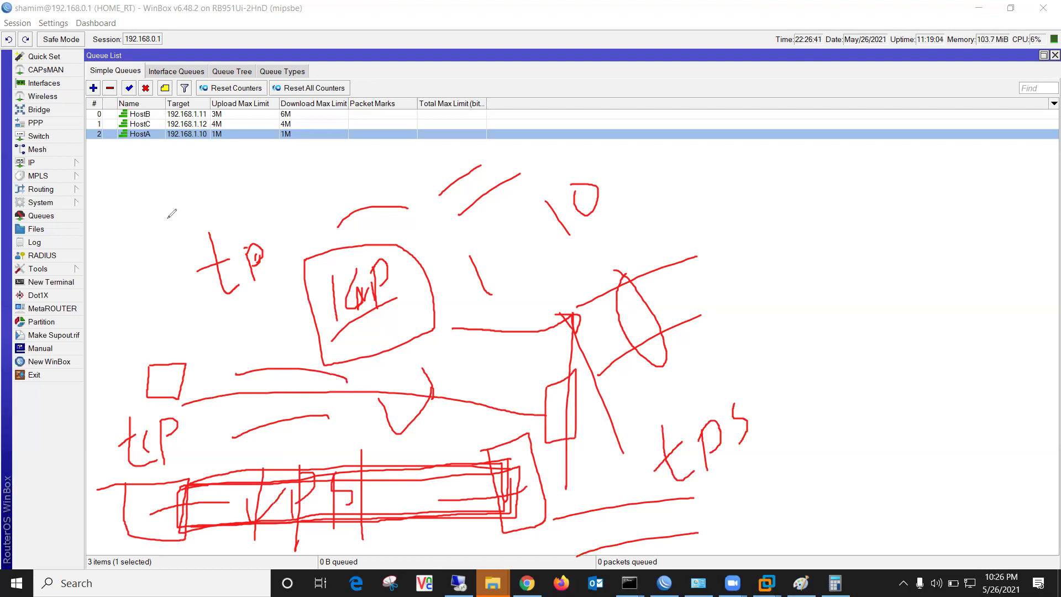
pyautogui.moveTo(156, 174)
pyautogui.mouseDown()
pyautogui.moveTo(172, 188)
pyautogui.moveTo(185, 168)
pyautogui.moveTo(194, 196)
pyautogui.moveTo(222, 172)
pyautogui.moveTo(235, 196)
pyautogui.mouseUp()
pyautogui.click(194, 160)
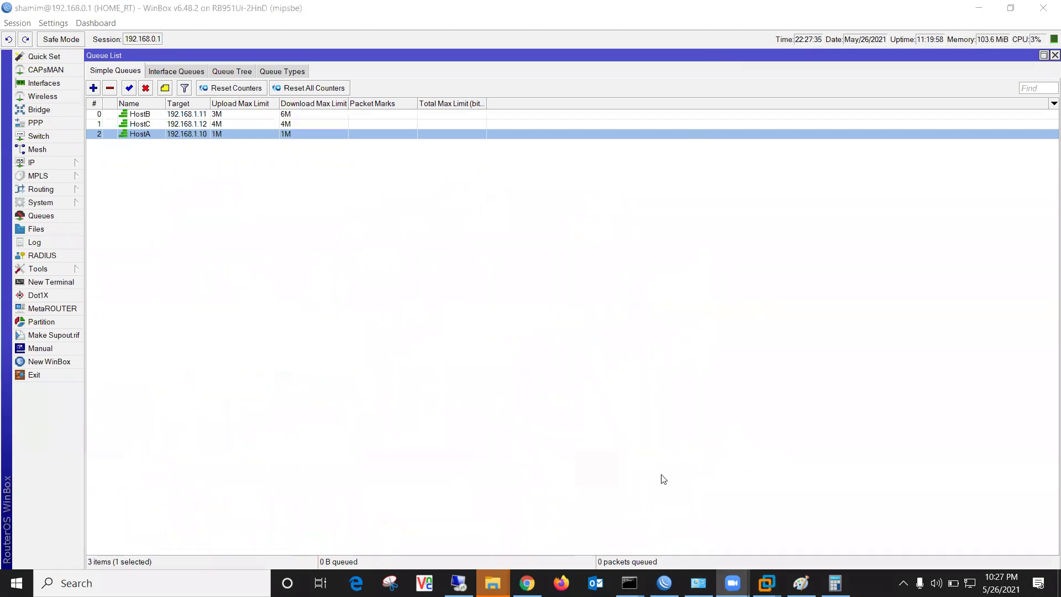
# Open another WinBox instance from the desktop and connect to the saved FastNet router.
pyautogui.click(664, 583)
pyautogui.rightClick(664, 583)
pyautogui.click(663, 553)
pyautogui.press('super+d')
pyautogui.doubleClick(78, 302)
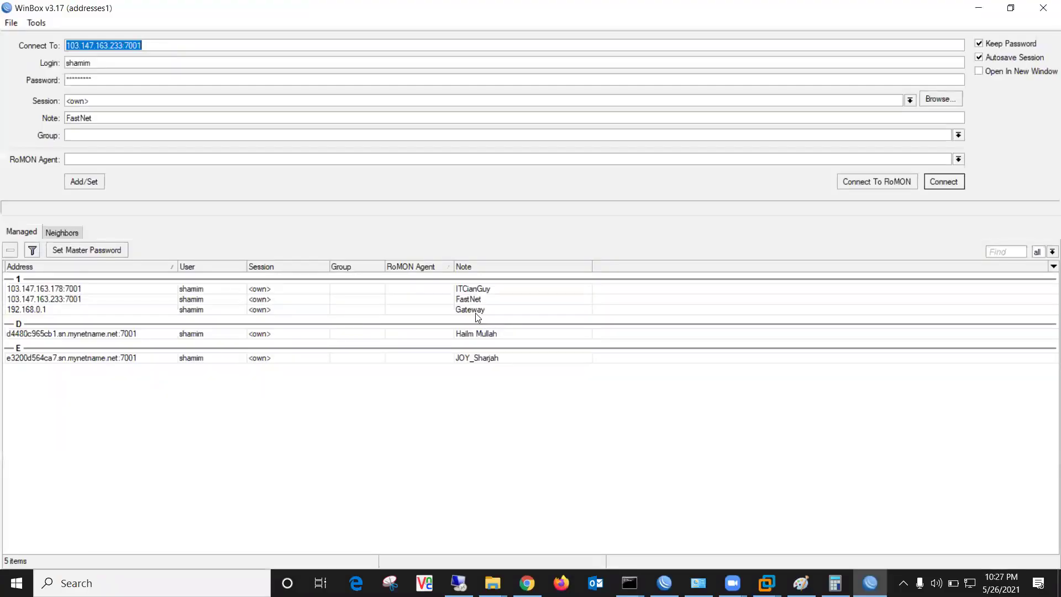
pyautogui.doubleClick(469, 299)
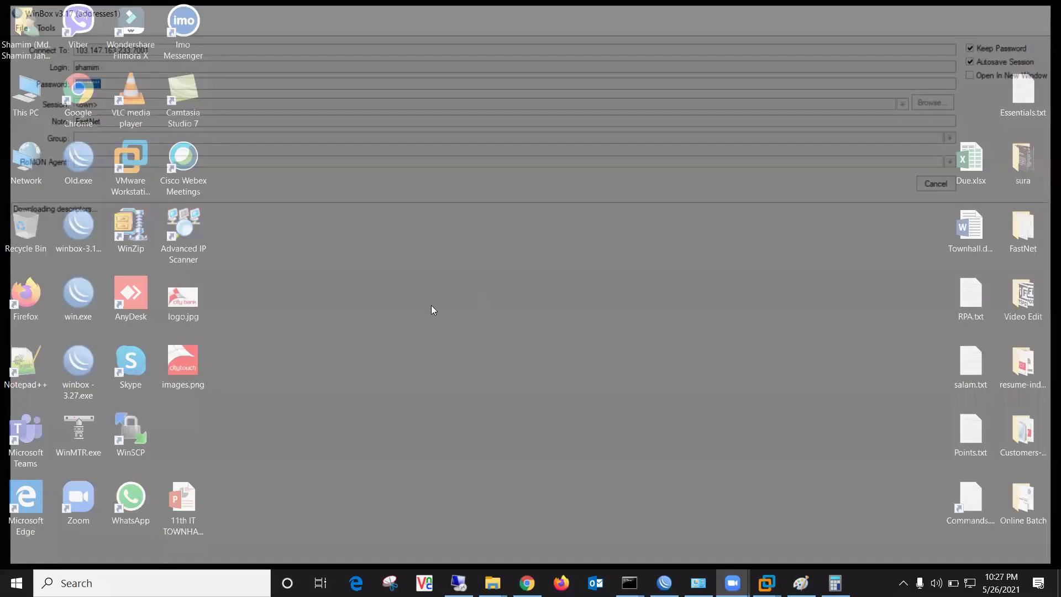
# Open the firewall's connection list and examine the protocol, TCP state and traffic columns, marking them up and clearing the marks.
pyautogui.click(38, 166)
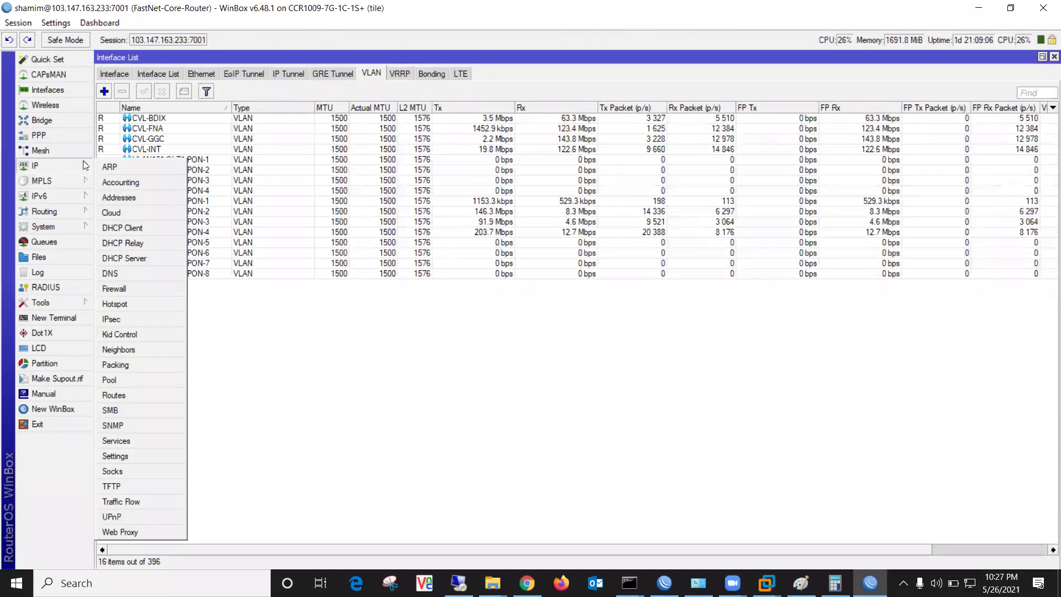
pyautogui.click(139, 293)
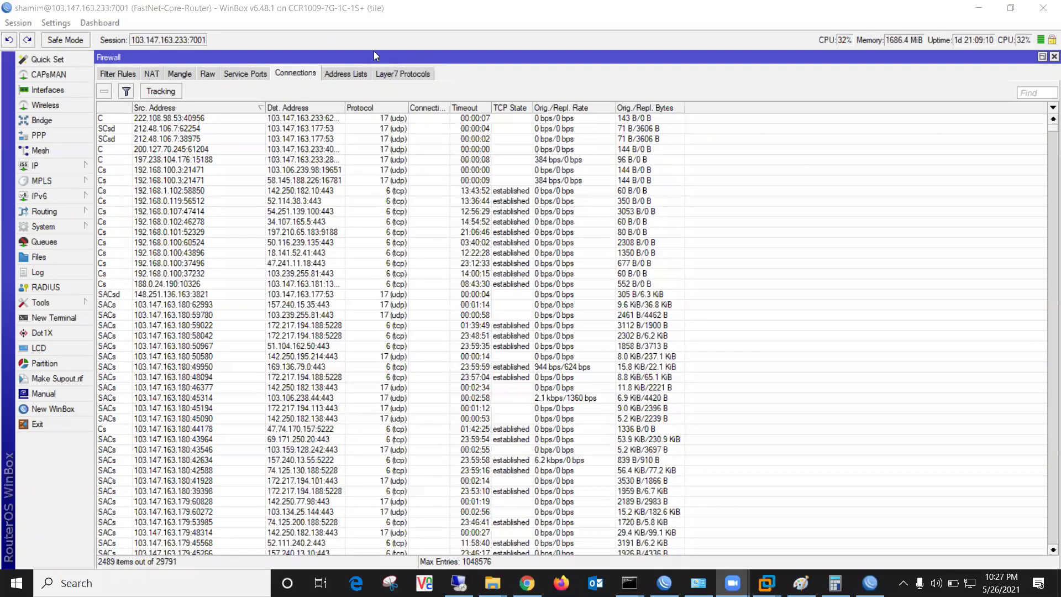
pyautogui.moveTo(327, 54)
pyautogui.mouseDown()
pyautogui.moveTo(333, 67)
pyautogui.moveTo(279, 76)
pyautogui.moveTo(327, 51)
pyautogui.mouseUp()
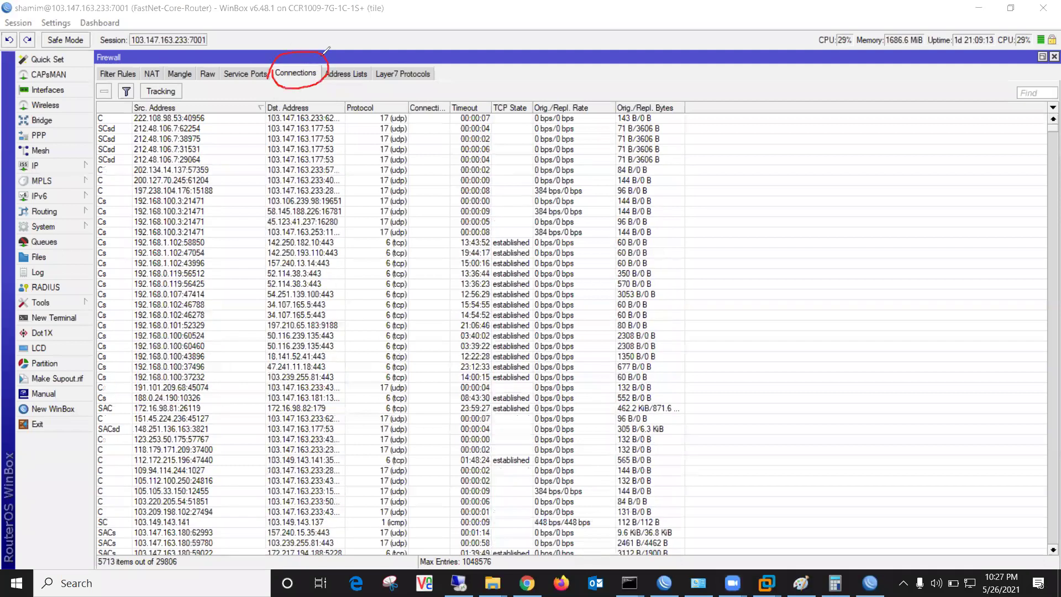
pyautogui.moveTo(370, 272)
pyautogui.mouseDown()
pyautogui.moveTo(423, 337)
pyautogui.moveTo(406, 500)
pyautogui.moveTo(381, 410)
pyautogui.mouseUp()
pyautogui.moveTo(479, 264)
pyautogui.mouseDown()
pyautogui.moveTo(545, 275)
pyautogui.moveTo(470, 274)
pyautogui.mouseUp()
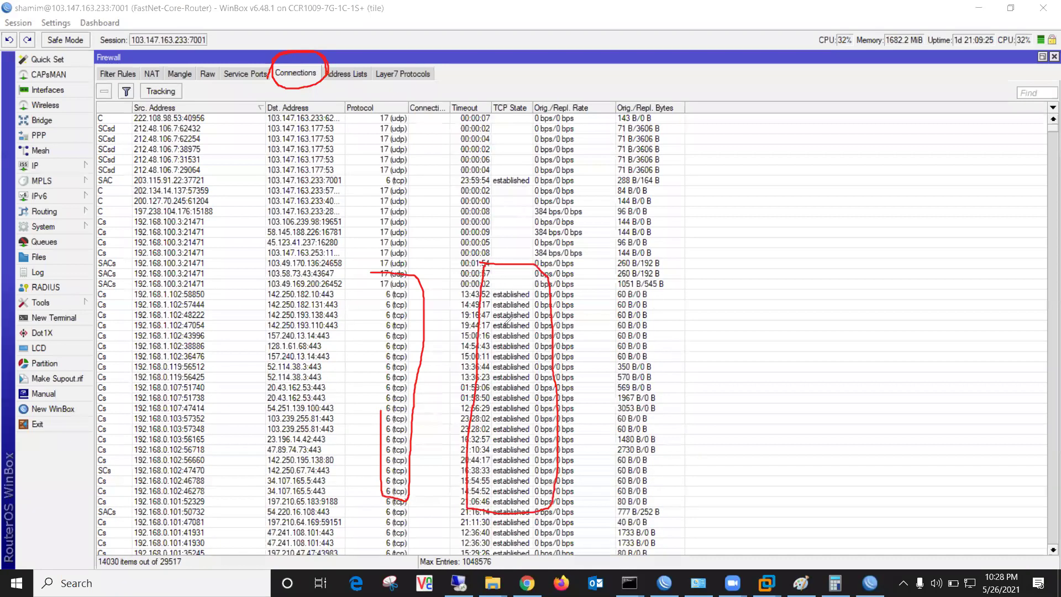
pyautogui.moveTo(557, 310); pyautogui.dragTo(501, 326)
pyautogui.moveTo(485, 418); pyautogui.dragTo(671, 448)
pyautogui.moveTo(505, 373)
pyautogui.mouseDown()
pyautogui.moveTo(663, 376)
pyautogui.moveTo(679, 446)
pyautogui.mouseUp()
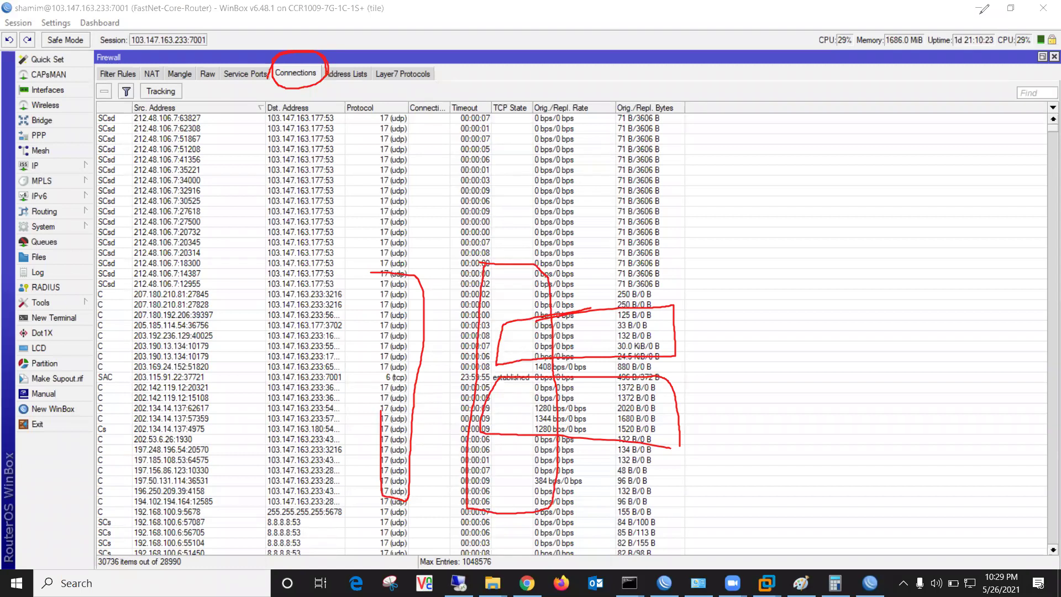
pyautogui.press('Escape')
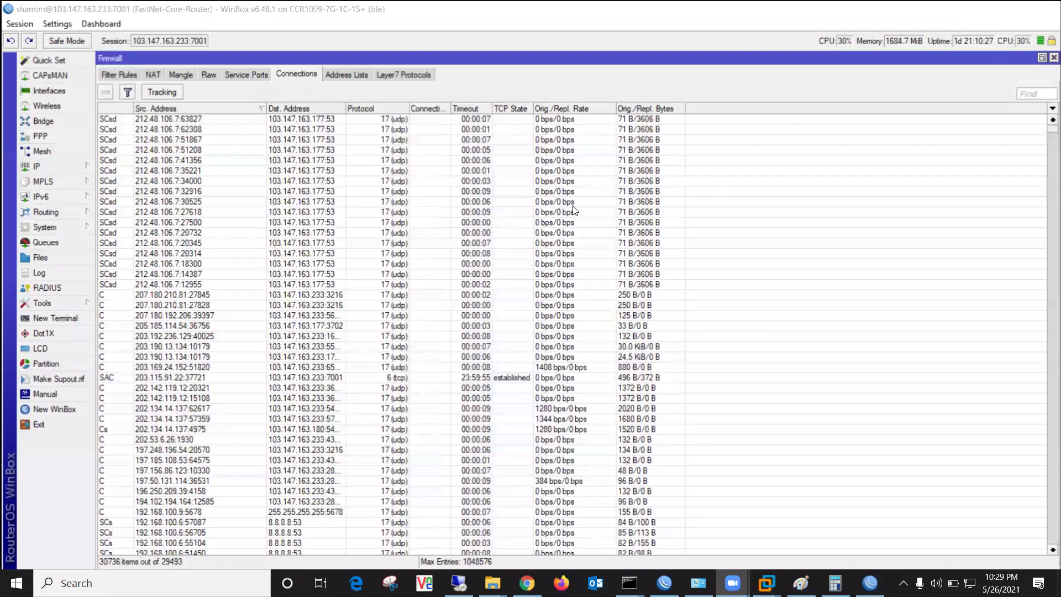
# Return to the HOME_RT simple queues and open HostC's advanced settings to examine its priority.
pyautogui.press('super+d')
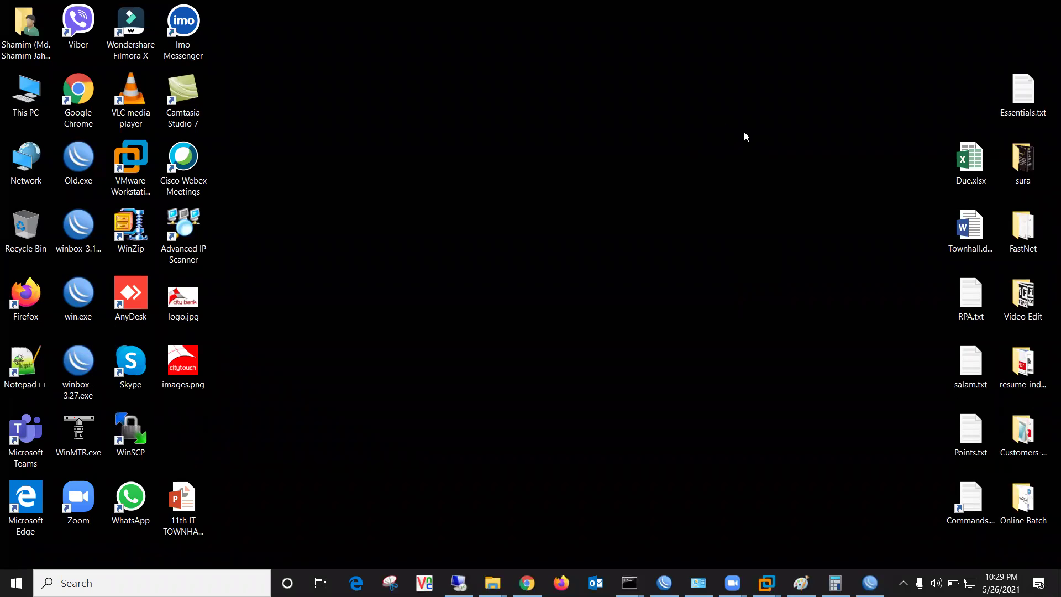
pyautogui.click(666, 580)
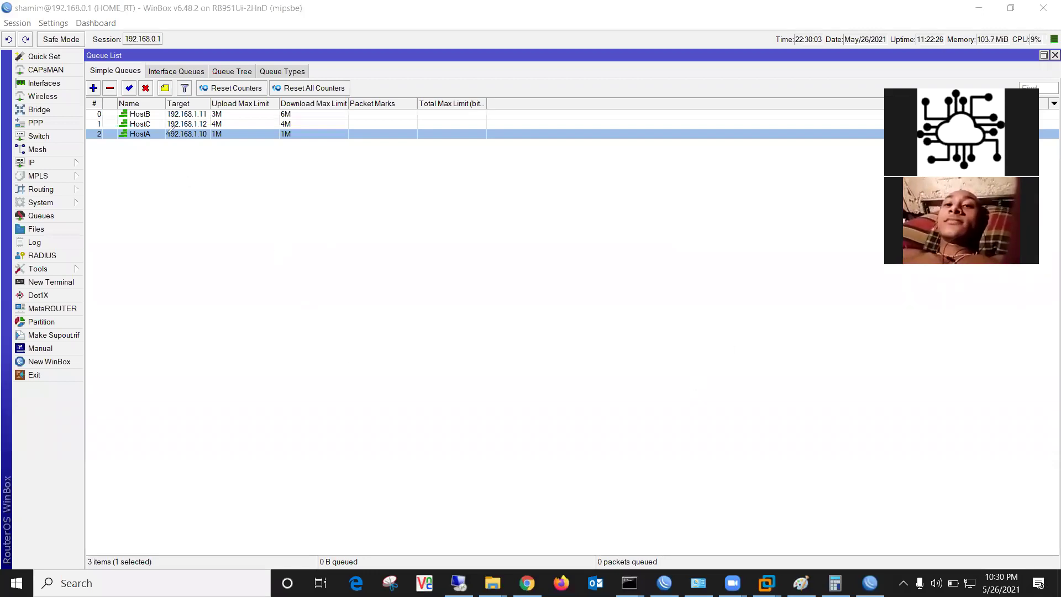
pyautogui.moveTo(118, 108)
pyautogui.mouseDown()
pyautogui.moveTo(148, 109)
pyautogui.moveTo(166, 131)
pyautogui.moveTo(154, 147)
pyautogui.moveTo(112, 123)
pyautogui.moveTo(130, 103)
pyautogui.mouseUp()
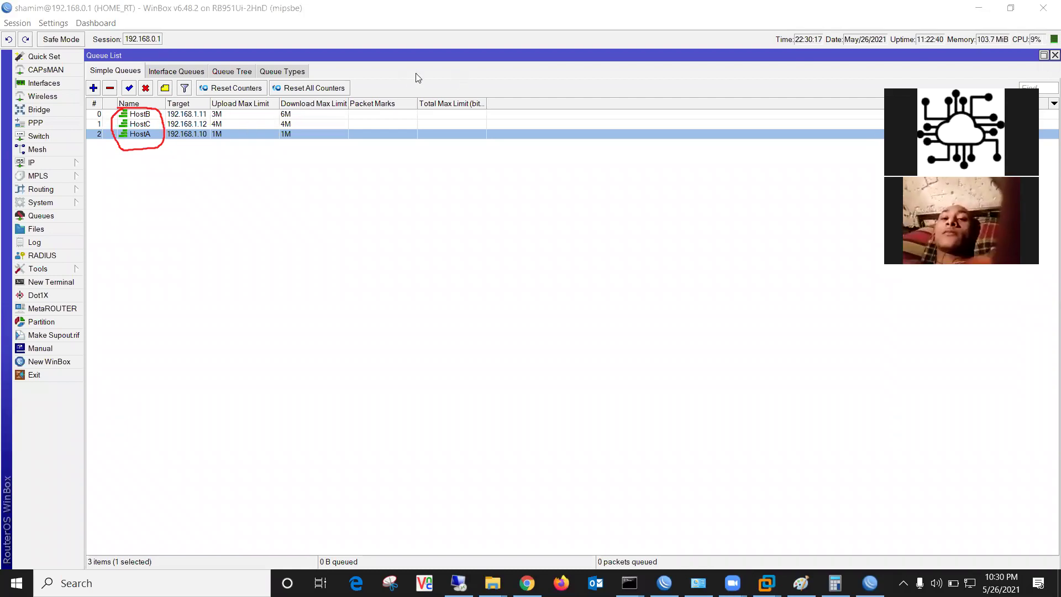
pyautogui.click(142, 125)
pyautogui.doubleClick(142, 125)
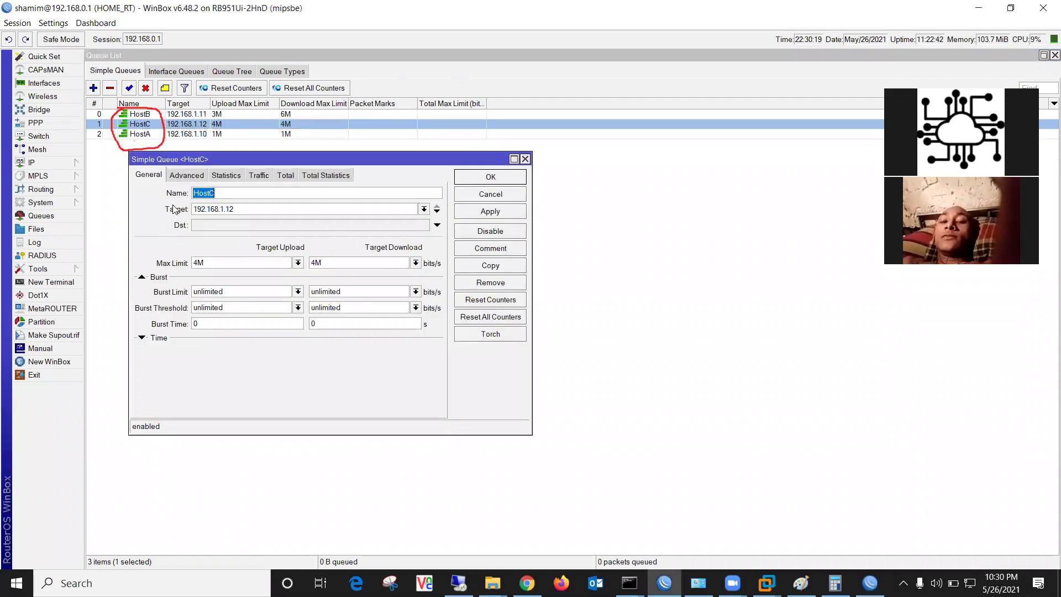
pyautogui.click(186, 175)
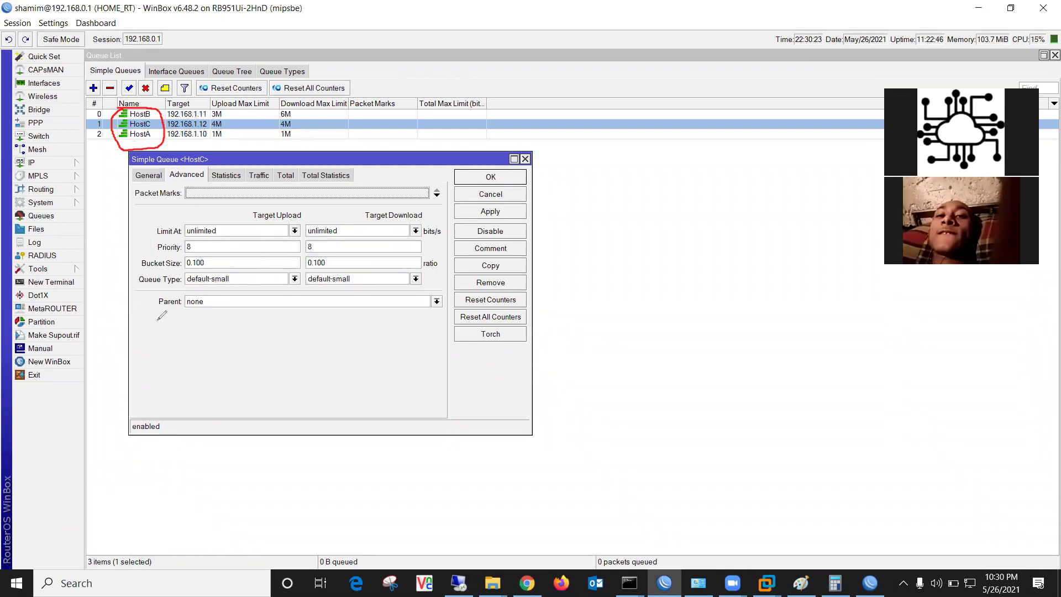
pyautogui.moveTo(145, 242)
pyautogui.mouseDown()
pyautogui.moveTo(192, 251)
pyautogui.moveTo(177, 257)
pyautogui.moveTo(158, 239)
pyautogui.moveTo(166, 241)
pyautogui.mouseUp()
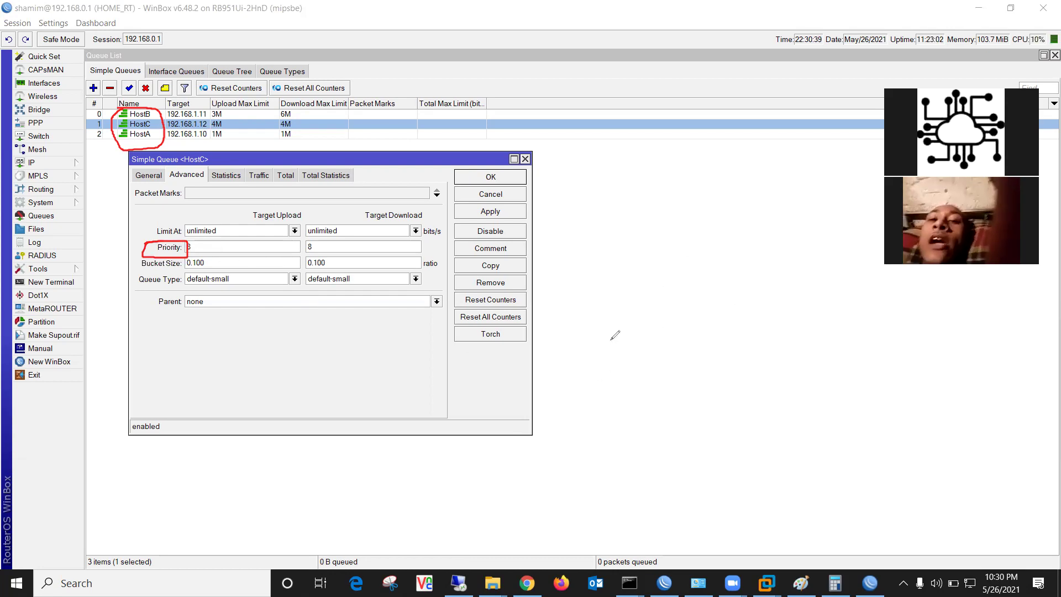
# Handwrite the priority scale from 8 down to 1 on screen beside the HostC queue settings.
pyautogui.moveTo(582, 344)
pyautogui.mouseDown()
pyautogui.moveTo(568, 319)
pyautogui.moveTo(591, 367)
pyautogui.moveTo(581, 342)
pyautogui.mouseUp()
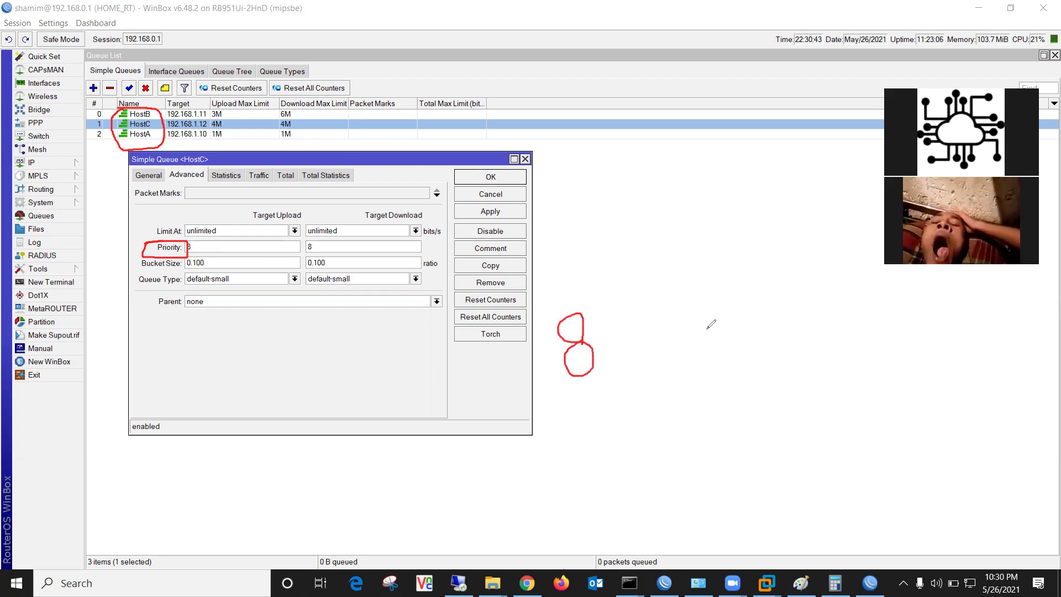
pyautogui.moveTo(764, 276); pyautogui.dragTo(771, 335)
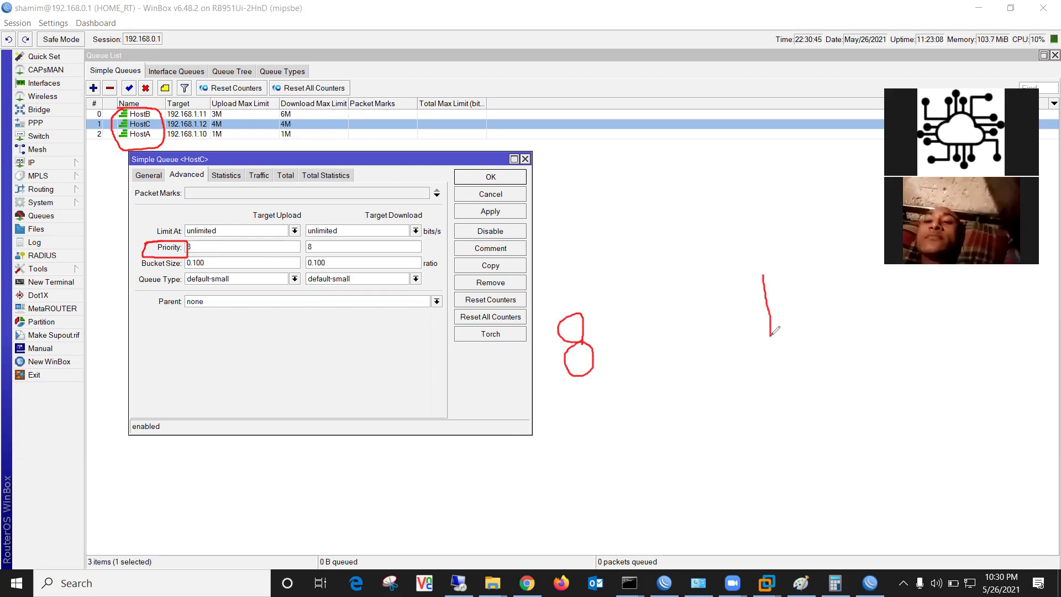
pyautogui.moveTo(598, 314)
pyautogui.mouseDown()
pyautogui.moveTo(619, 331)
pyautogui.moveTo(628, 313)
pyautogui.moveTo(635, 321)
pyautogui.mouseUp()
pyautogui.moveTo(670, 281)
pyautogui.mouseDown()
pyautogui.moveTo(641, 294)
pyautogui.moveTo(683, 329)
pyautogui.mouseUp()
pyautogui.moveTo(690, 257)
pyautogui.mouseDown()
pyautogui.moveTo(687, 298)
pyautogui.moveTo(713, 293)
pyautogui.mouseUp()
pyautogui.moveTo(705, 276)
pyautogui.mouseDown()
pyautogui.moveTo(709, 325)
pyautogui.moveTo(731, 300)
pyautogui.moveTo(732, 327)
pyautogui.mouseUp()
pyautogui.click(743, 283)
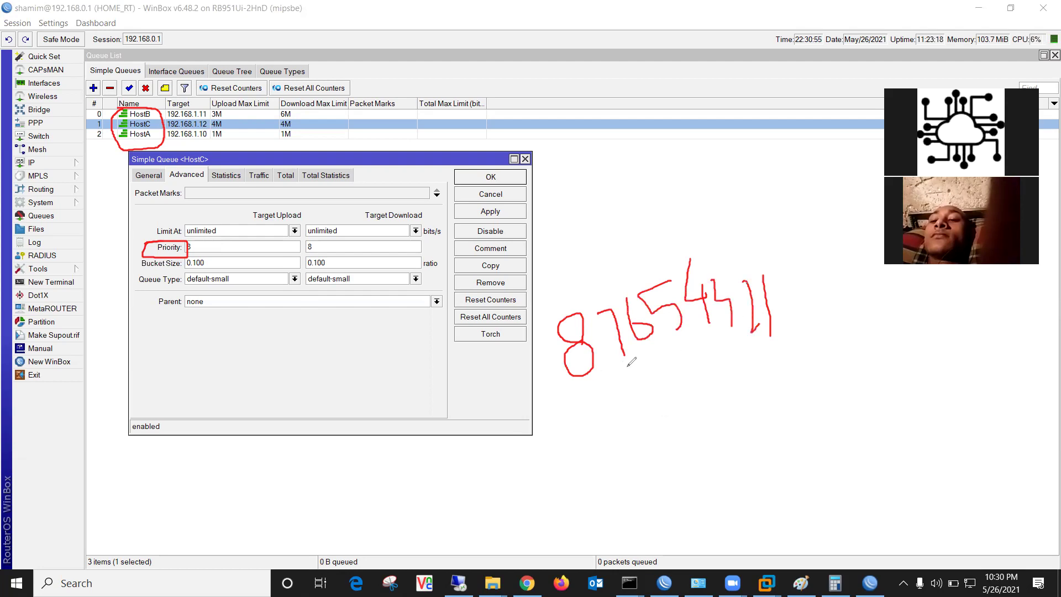
# Annotate priority 8 as Low and priority 1 as Max on the handwritten scale, and close HostC's settings.
pyautogui.moveTo(572, 314); pyautogui.dragTo(605, 222)
pyautogui.moveTo(613, 177)
pyautogui.mouseDown()
pyautogui.moveTo(625, 220)
pyautogui.moveTo(634, 210)
pyautogui.mouseUp()
pyautogui.moveTo(645, 183)
pyautogui.mouseDown()
pyautogui.moveTo(639, 206)
pyautogui.moveTo(647, 187)
pyautogui.moveTo(674, 202)
pyautogui.moveTo(681, 171)
pyautogui.mouseUp()
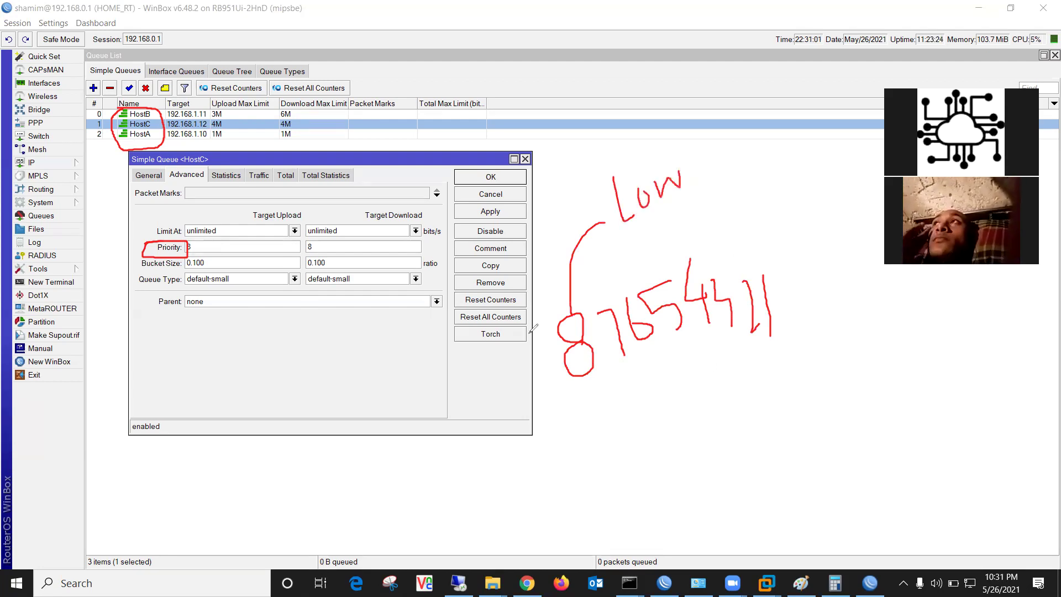
pyautogui.moveTo(301, 255); pyautogui.dragTo(338, 254)
pyautogui.moveTo(764, 271); pyautogui.dragTo(778, 226)
pyautogui.moveTo(800, 176)
pyautogui.mouseDown()
pyautogui.moveTo(817, 210)
pyautogui.moveTo(820, 160)
pyautogui.moveTo(837, 165)
pyautogui.moveTo(841, 182)
pyautogui.mouseUp()
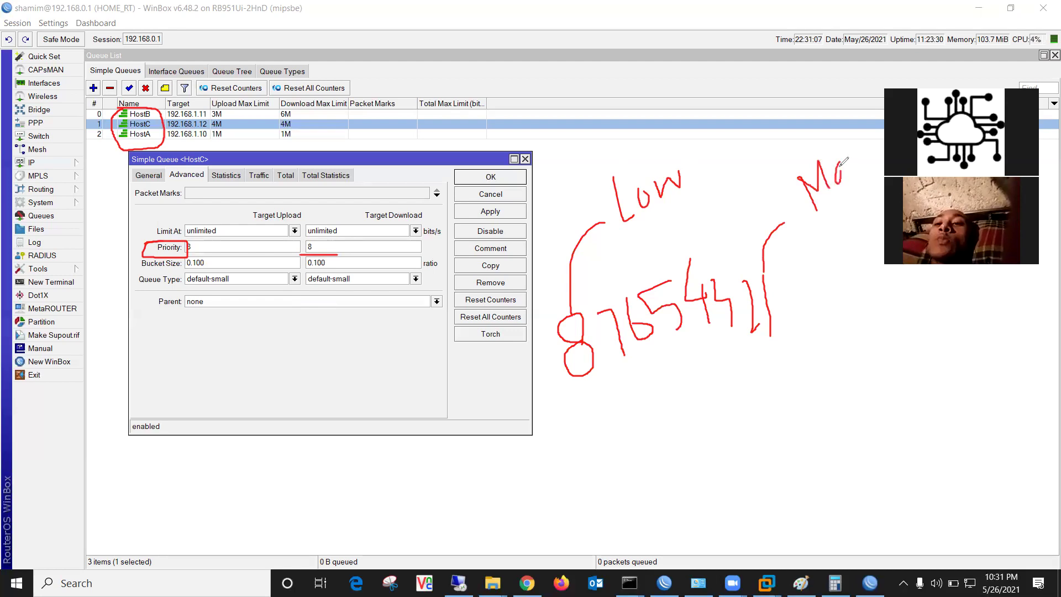
pyautogui.moveTo(860, 147); pyautogui.dragTo(857, 177)
pyautogui.moveTo(851, 160)
pyautogui.mouseDown()
pyautogui.moveTo(850, 181)
pyautogui.moveTo(866, 159)
pyautogui.mouseUp()
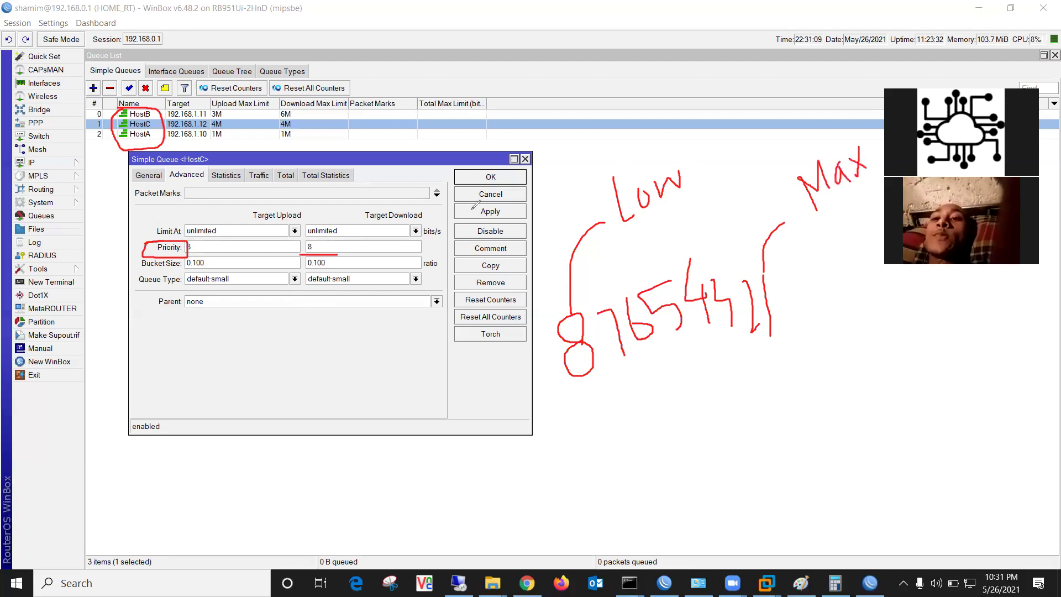
pyautogui.click(526, 159)
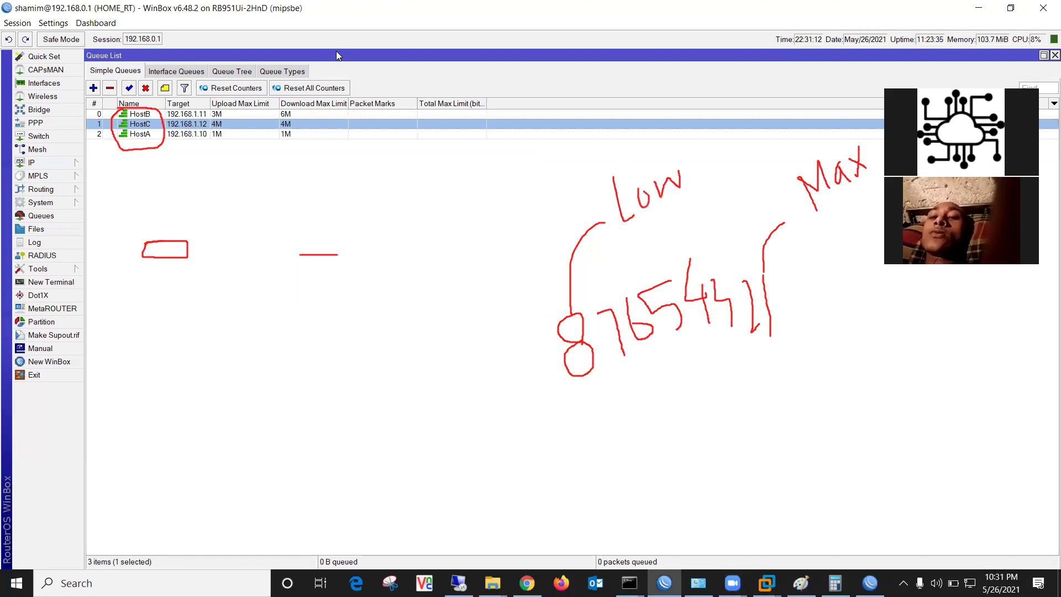
# Draw callouts from the queue list marking HostA as priority 1 Max and HostB as priority 8 Low.
pyautogui.moveTo(151, 134); pyautogui.dragTo(189, 187)
pyautogui.moveTo(239, 300)
pyautogui.mouseDown()
pyautogui.moveTo(244, 311)
pyautogui.moveTo(276, 290)
pyautogui.moveTo(288, 307)
pyautogui.mouseUp()
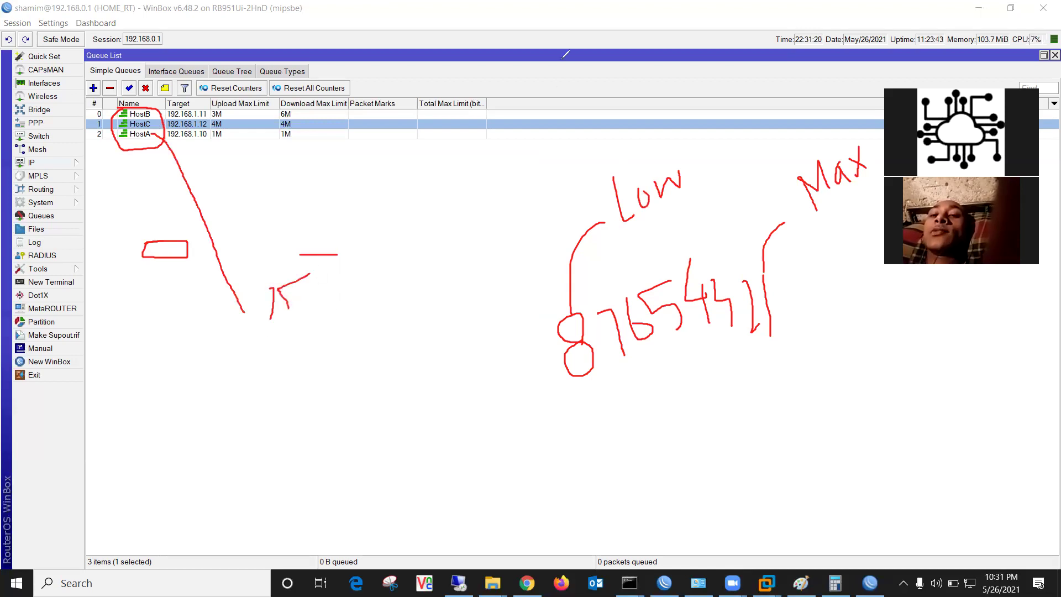
pyautogui.moveTo(346, 289)
pyautogui.mouseDown()
pyautogui.moveTo(268, 298)
pyautogui.moveTo(292, 361)
pyautogui.moveTo(267, 312)
pyautogui.mouseUp()
pyautogui.moveTo(279, 367)
pyautogui.mouseDown()
pyautogui.moveTo(310, 356)
pyautogui.moveTo(320, 322)
pyautogui.moveTo(330, 335)
pyautogui.moveTo(348, 331)
pyautogui.moveTo(364, 299)
pyautogui.moveTo(374, 320)
pyautogui.mouseUp()
pyautogui.moveTo(355, 316)
pyautogui.mouseDown()
pyautogui.moveTo(393, 298)
pyautogui.moveTo(380, 294)
pyautogui.mouseUp()
pyautogui.moveTo(153, 112)
pyautogui.mouseDown()
pyautogui.moveTo(332, 91)
pyautogui.moveTo(436, 206)
pyautogui.moveTo(424, 194)
pyautogui.mouseUp()
pyautogui.moveTo(443, 154)
pyautogui.mouseDown()
pyautogui.moveTo(464, 188)
pyautogui.moveTo(522, 135)
pyautogui.mouseUp()
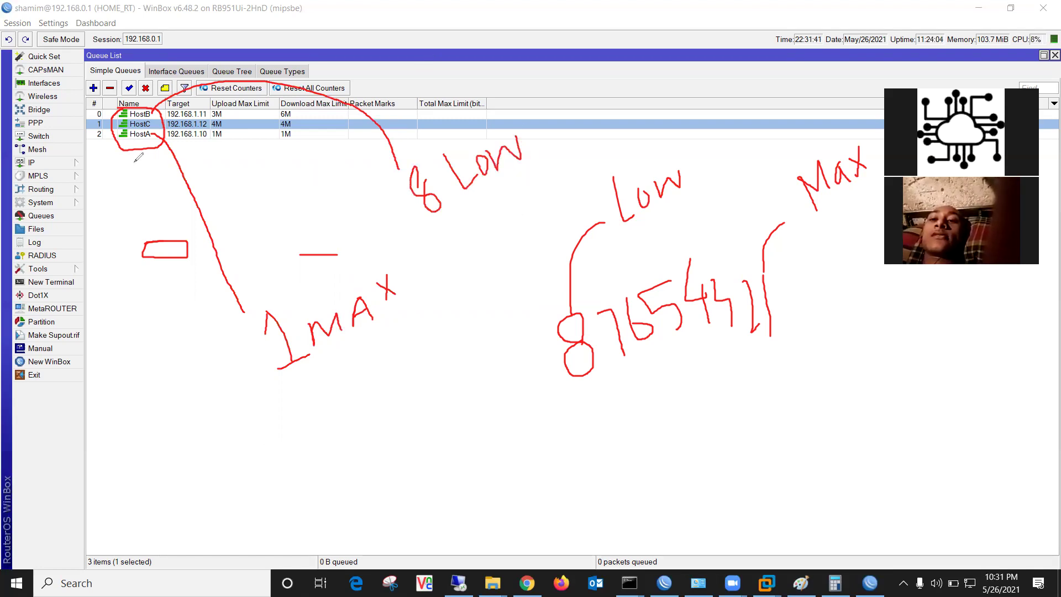
# Emphasize the HostA and HostB callouts with freehand lines, underlining HostB's Low label and boxing HostA's priority 1.
pyautogui.moveTo(134, 142); pyautogui.dragTo(99, 256)
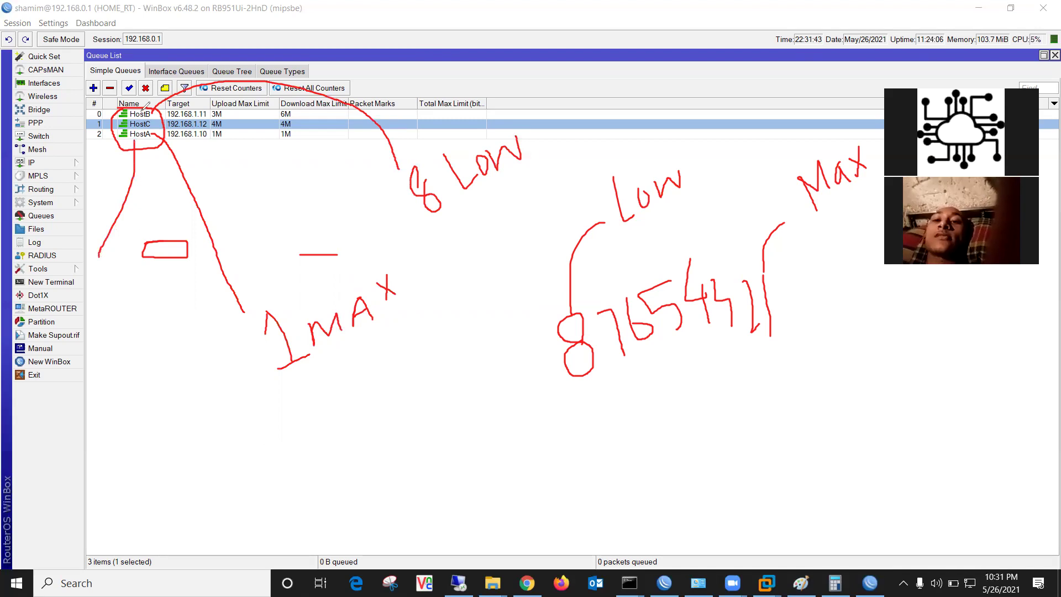
pyautogui.moveTo(160, 55); pyautogui.dragTo(141, 107)
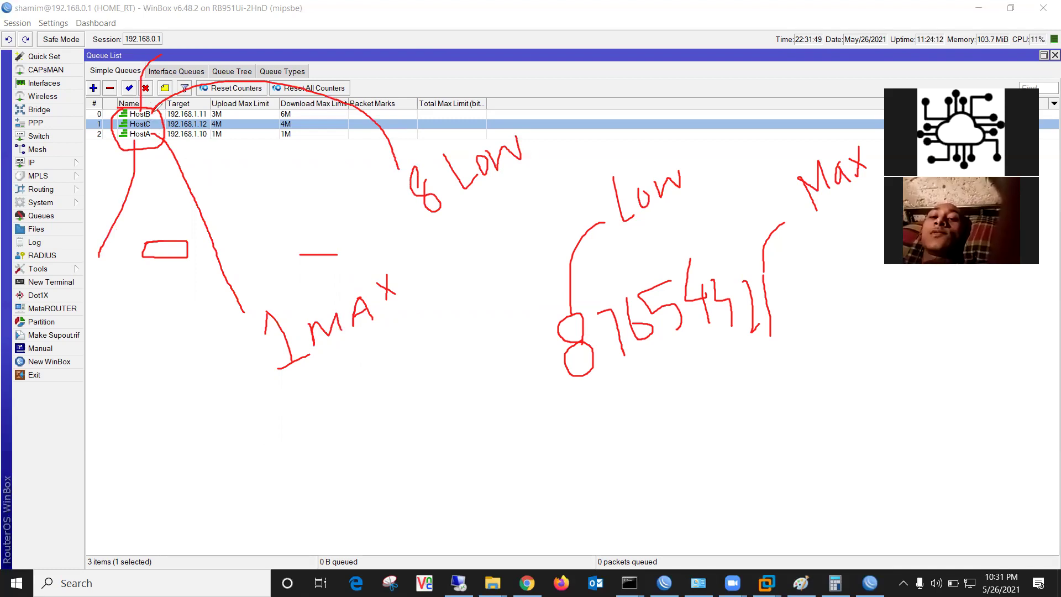
pyautogui.moveTo(163, 429)
pyautogui.mouseDown()
pyautogui.moveTo(168, 468)
pyautogui.moveTo(168, 427)
pyautogui.mouseUp()
pyautogui.moveTo(440, 228); pyautogui.dragTo(520, 171)
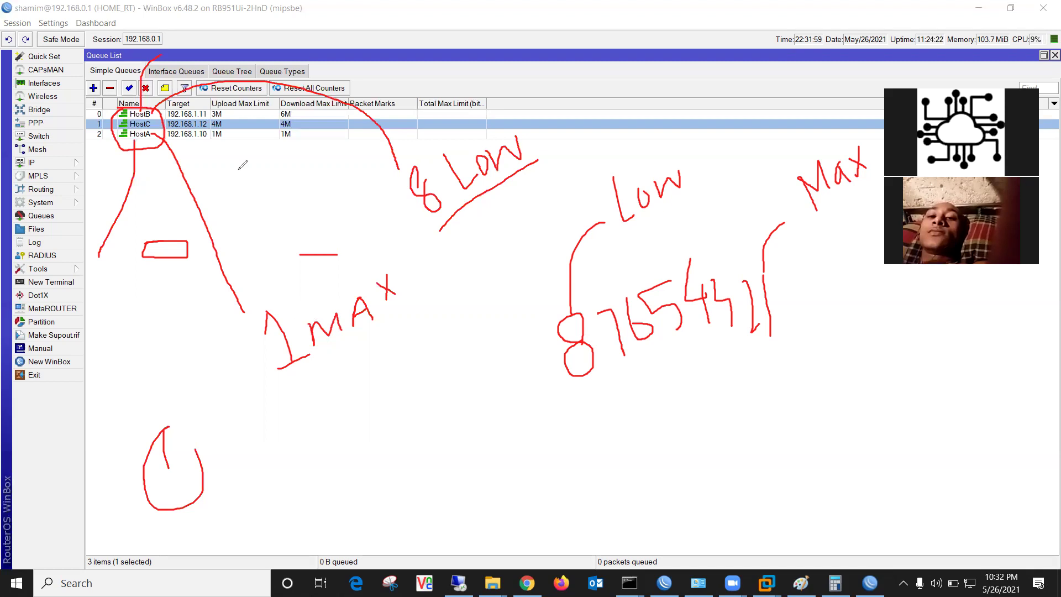
pyautogui.moveTo(125, 142); pyautogui.dragTo(161, 142)
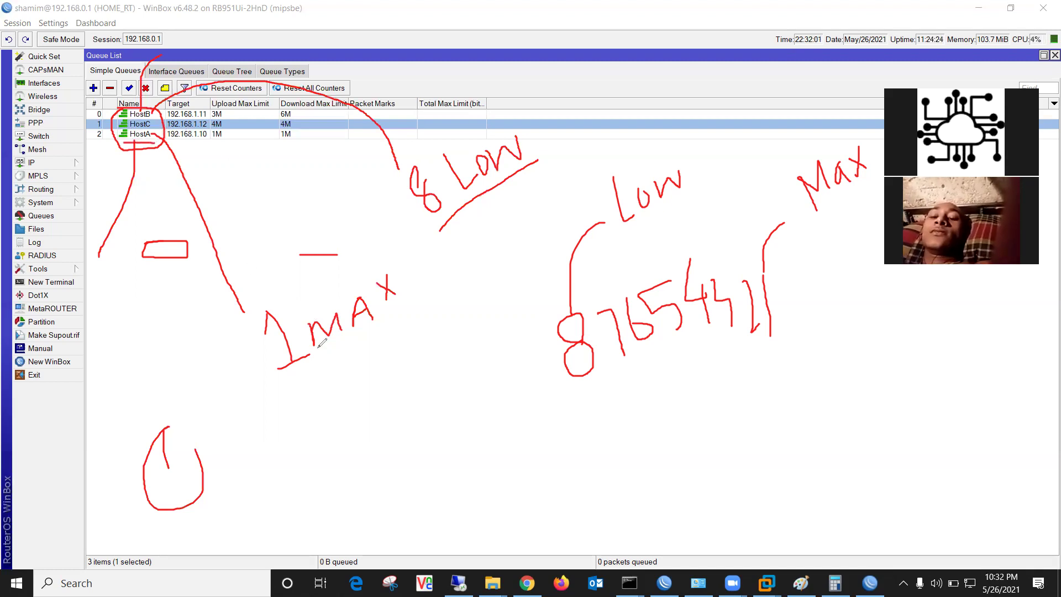
pyautogui.moveTo(245, 327)
pyautogui.mouseDown()
pyautogui.moveTo(281, 297)
pyautogui.moveTo(318, 371)
pyautogui.moveTo(258, 348)
pyautogui.moveTo(253, 331)
pyautogui.mouseUp()
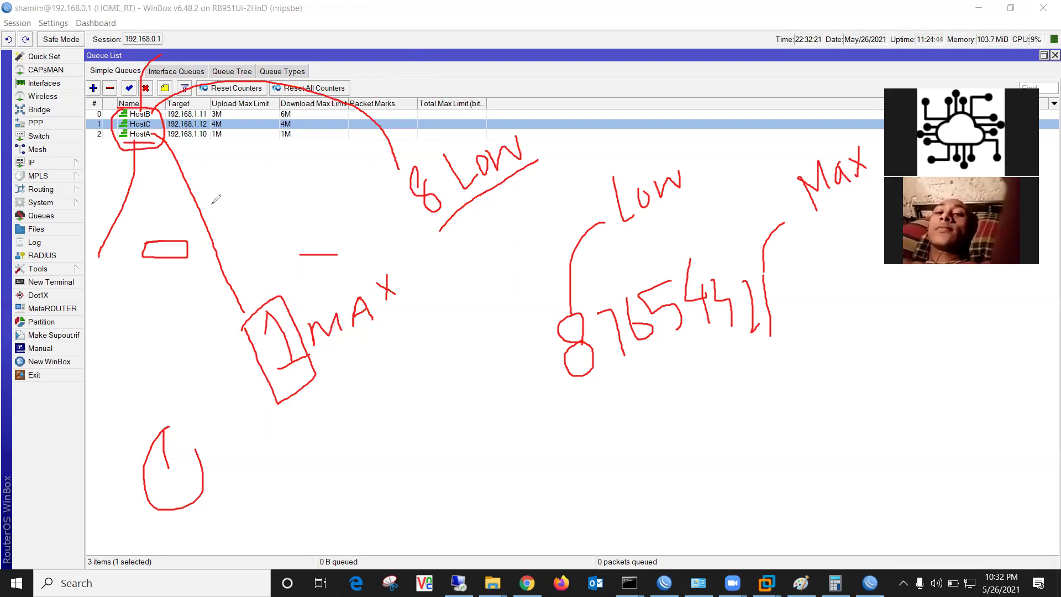
pyautogui.moveTo(253, 336); pyautogui.dragTo(271, 314)
pyautogui.moveTo(281, 317); pyautogui.dragTo(289, 424)
pyautogui.moveTo(281, 317); pyautogui.dragTo(303, 460)
pyautogui.moveTo(208, 359)
pyautogui.mouseDown()
pyautogui.moveTo(279, 318)
pyautogui.moveTo(296, 486)
pyautogui.mouseUp()
pyautogui.moveTo(252, 404); pyautogui.dragTo(310, 366)
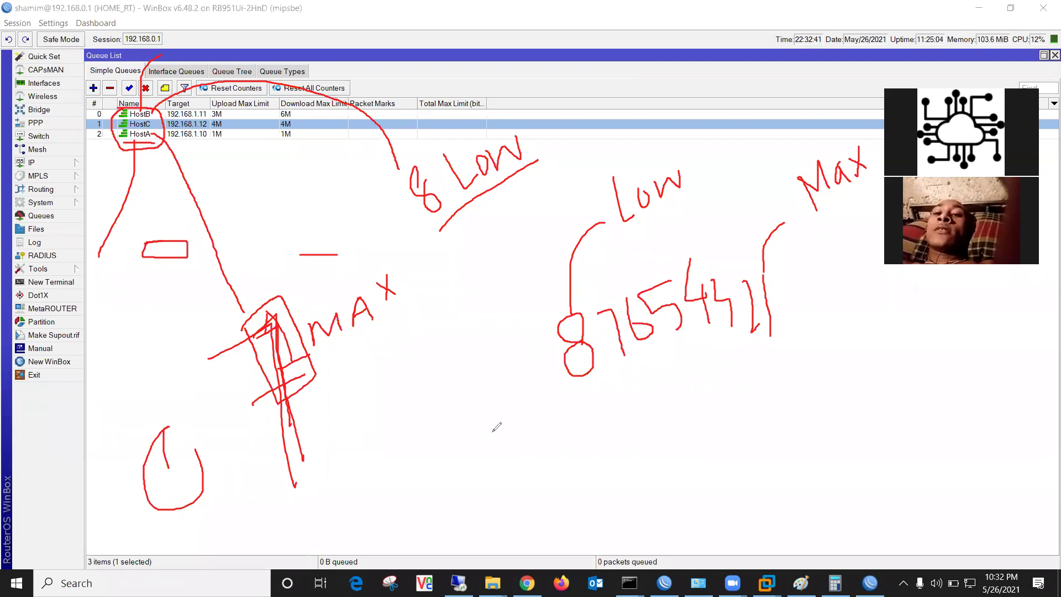
# Mark the intermediate priorities, underline the scale and box priority 8, and clear all on-screen annotations.
pyautogui.moveTo(596, 298)
pyautogui.mouseDown()
pyautogui.moveTo(620, 258)
pyautogui.moveTo(681, 231)
pyautogui.mouseUp()
pyautogui.moveTo(688, 275); pyautogui.dragTo(715, 231)
pyautogui.moveTo(723, 265); pyautogui.dragTo(750, 238)
pyautogui.moveTo(796, 338); pyautogui.dragTo(579, 425)
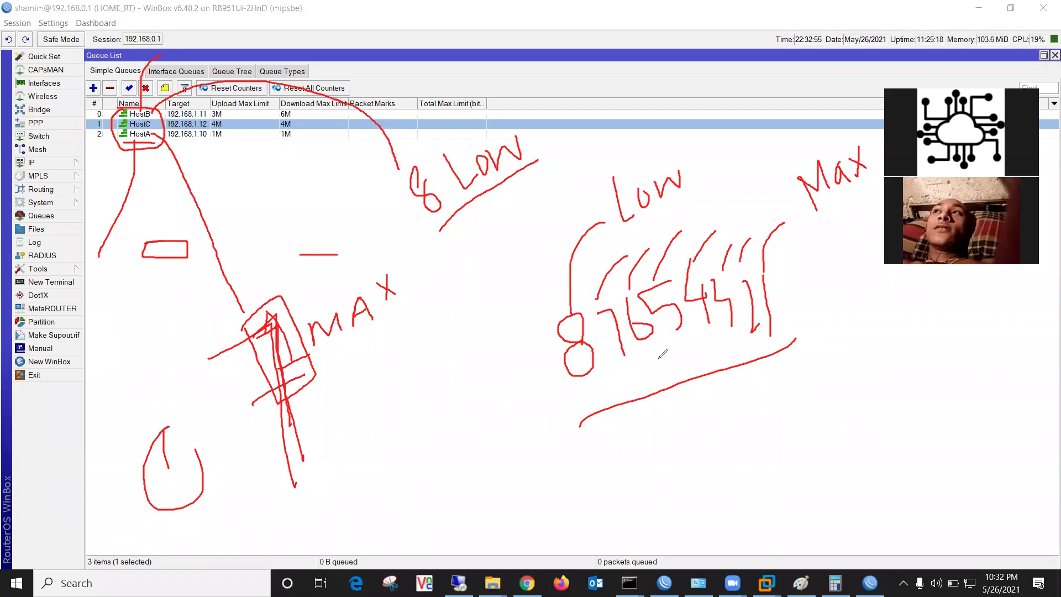
pyautogui.moveTo(532, 333)
pyautogui.mouseDown()
pyautogui.moveTo(558, 299)
pyautogui.moveTo(606, 331)
pyautogui.moveTo(569, 409)
pyautogui.moveTo(550, 324)
pyautogui.mouseUp()
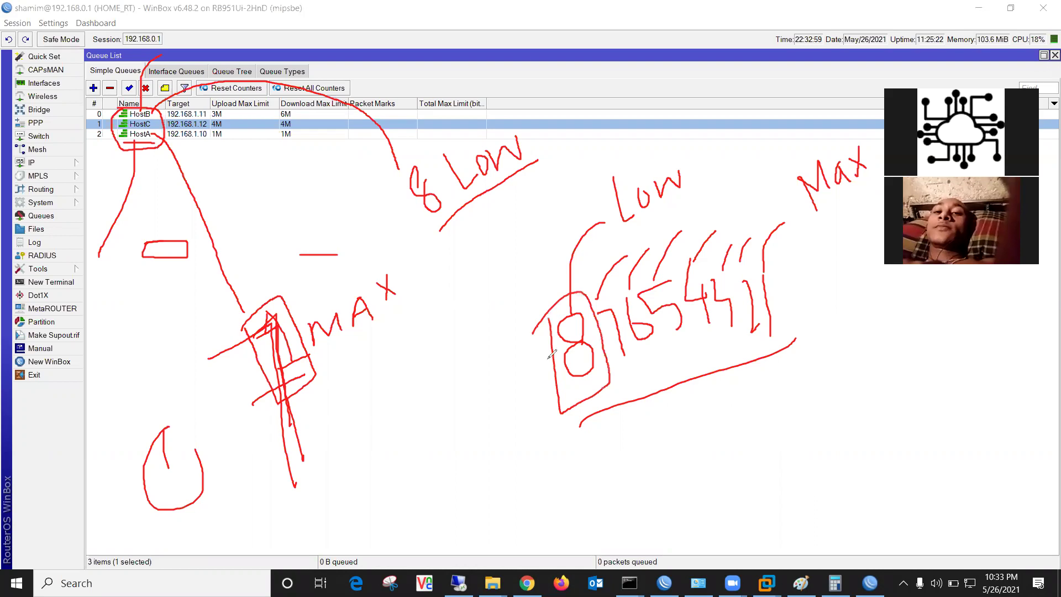
pyautogui.moveTo(553, 364); pyautogui.dragTo(449, 473)
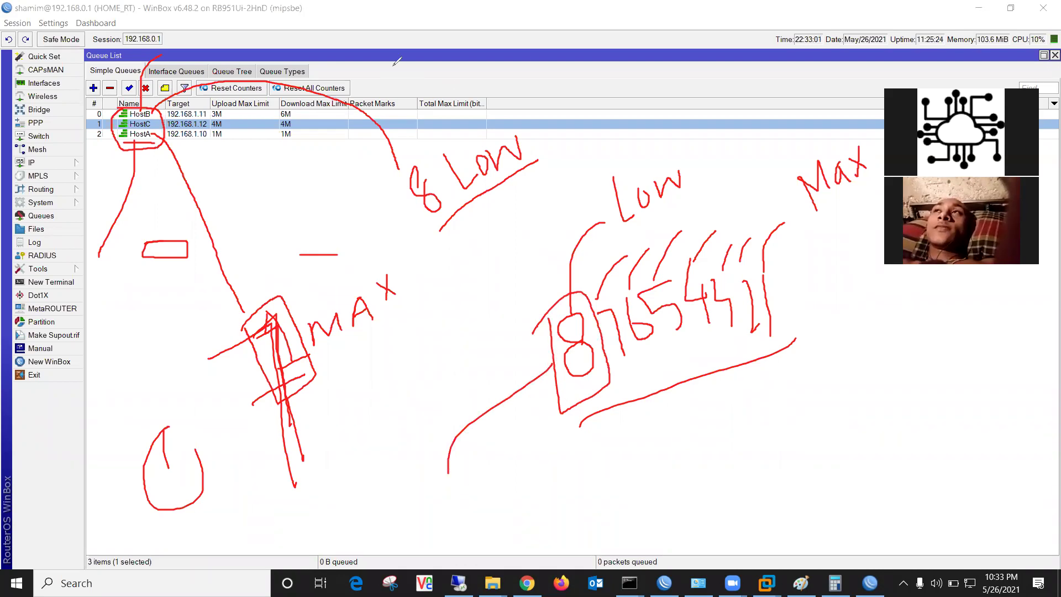
pyautogui.press('Escape')
# Open HostB's advanced queue settings to check its upload priority, and leave them without changes.
pyautogui.doubleClick(150, 115)
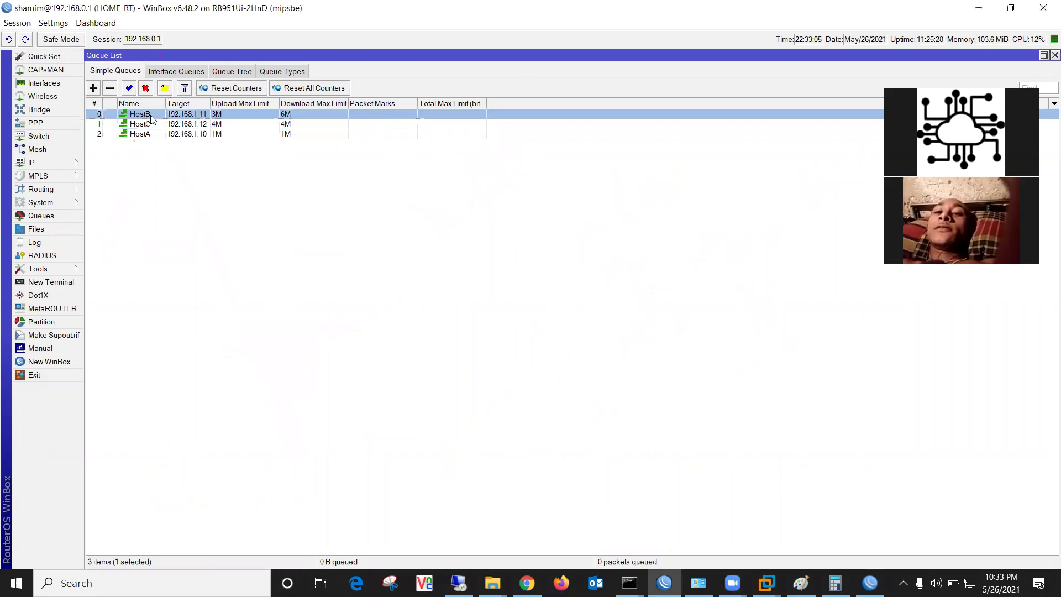
pyautogui.doubleClick(189, 247)
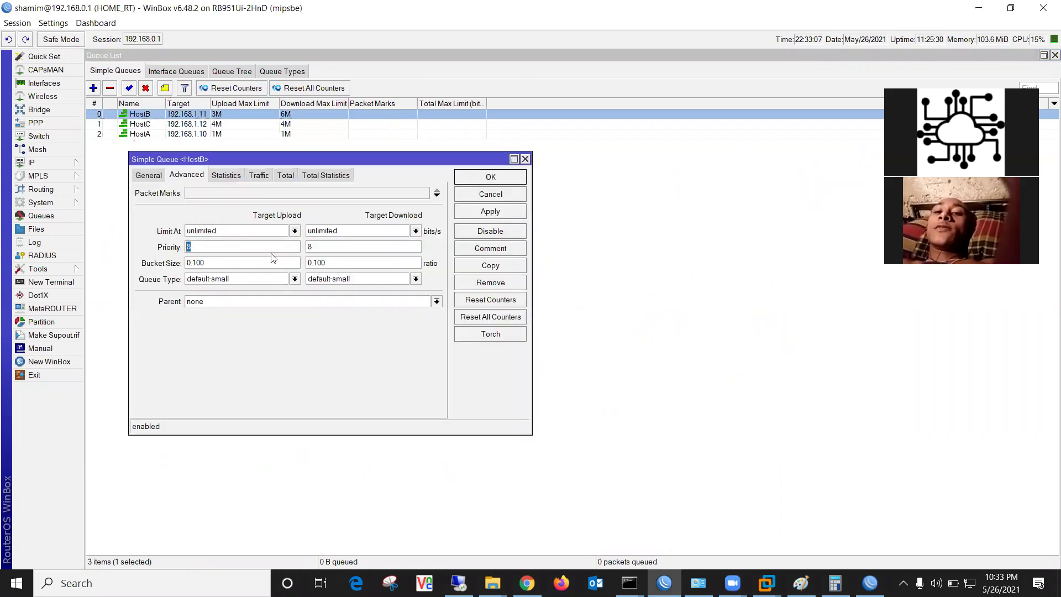
pyautogui.click(490, 194)
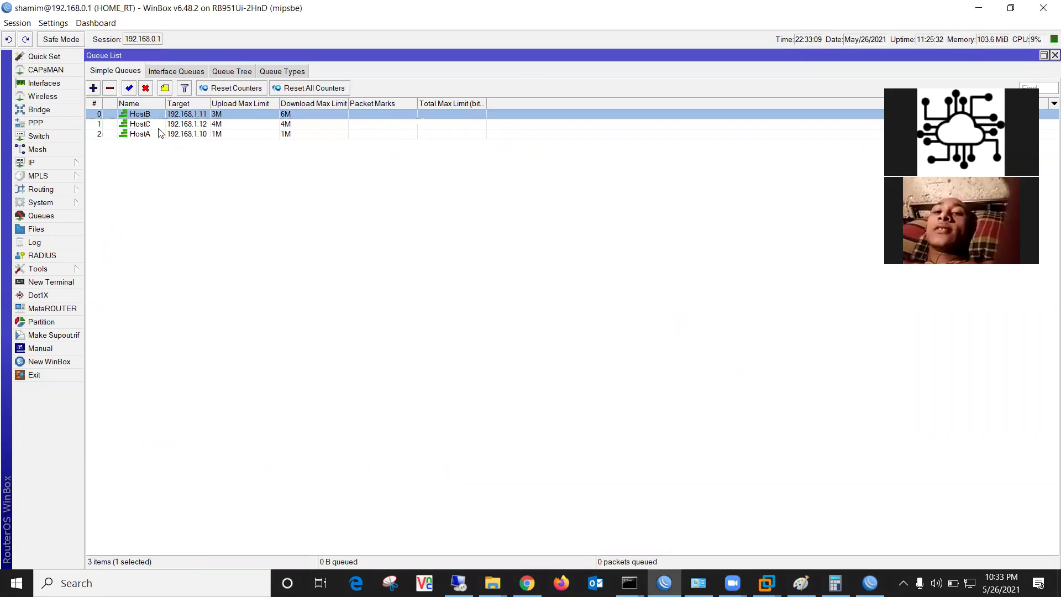
# Check the advanced priority settings of the HostC and HostA queues, leaving both without changes.
pyautogui.click(149, 124)
pyautogui.doubleClick(149, 124)
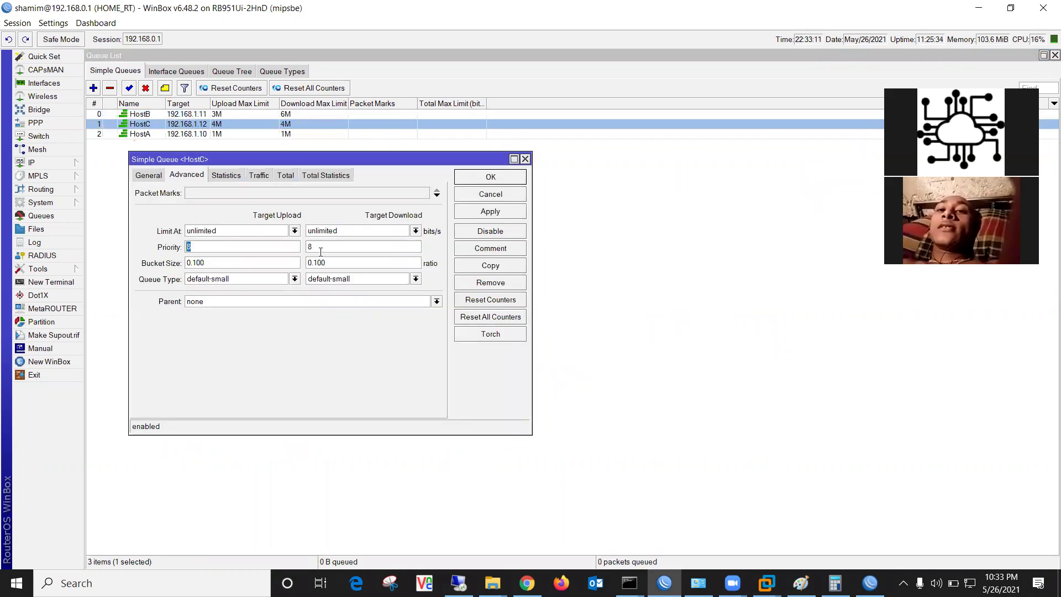
pyautogui.click(482, 195)
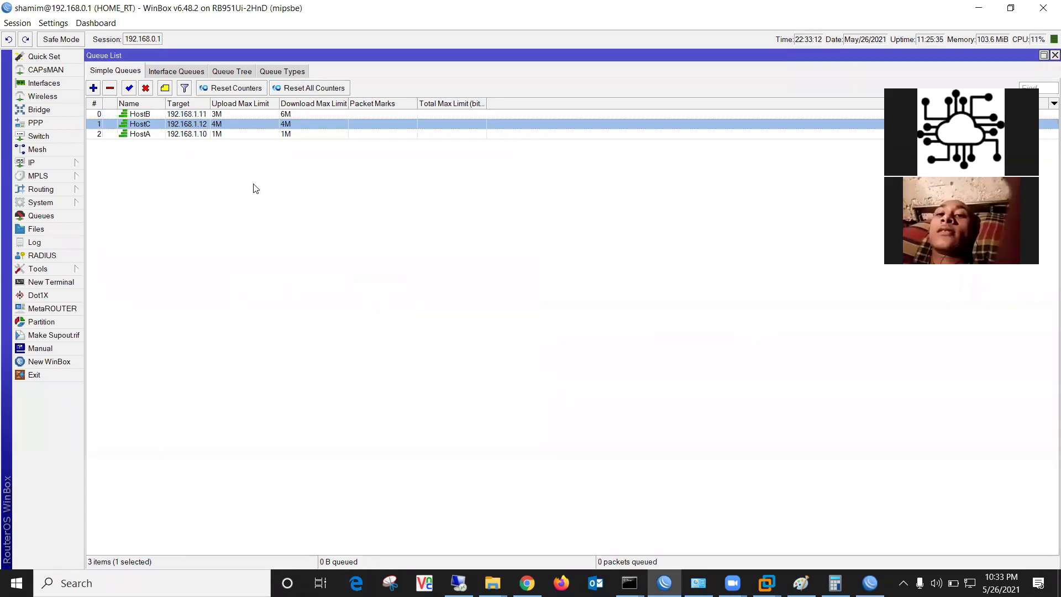
pyautogui.doubleClick(131, 134)
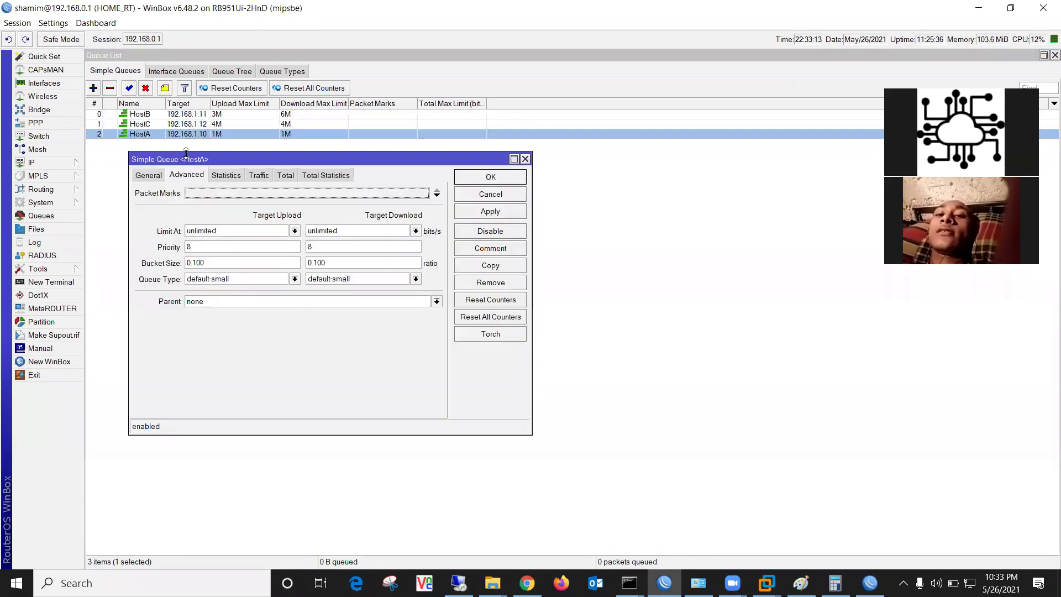
pyautogui.click(500, 199)
# Reorder the simple queues so HostA comes first, followed by HostB and HostC, and clear the row selection.
pyautogui.moveTo(149, 133)
pyautogui.mouseDown()
pyautogui.moveTo(149, 110)
pyautogui.moveTo(147, 141)
pyautogui.mouseUp()
pyautogui.click(149, 137)
pyautogui.click(162, 165)
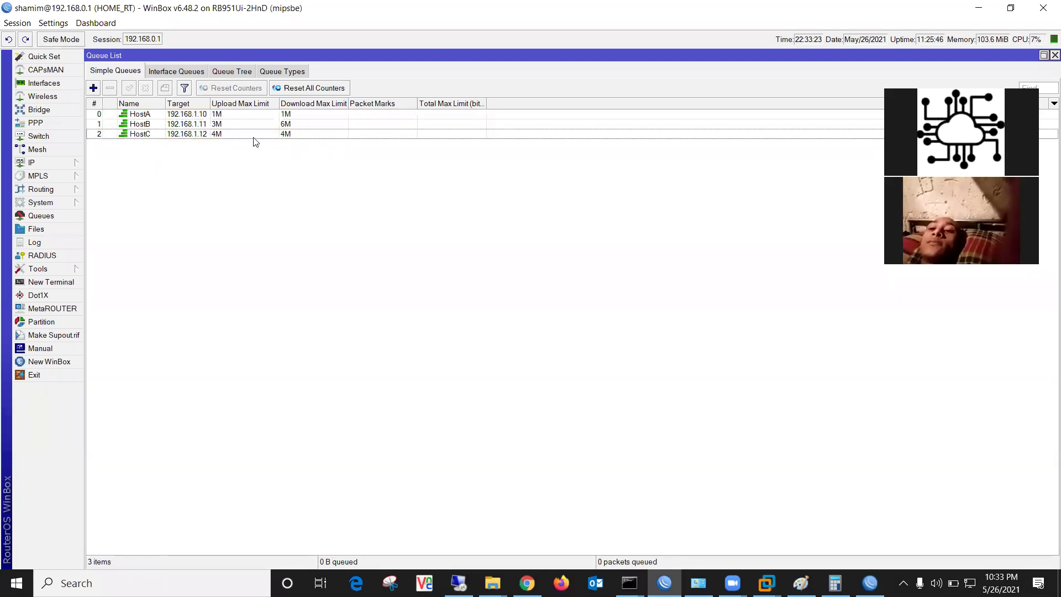
# Review HostC's upload priority in its advanced queue settings and return to the queue list.
pyautogui.click(228, 134)
pyautogui.doubleClick(228, 134)
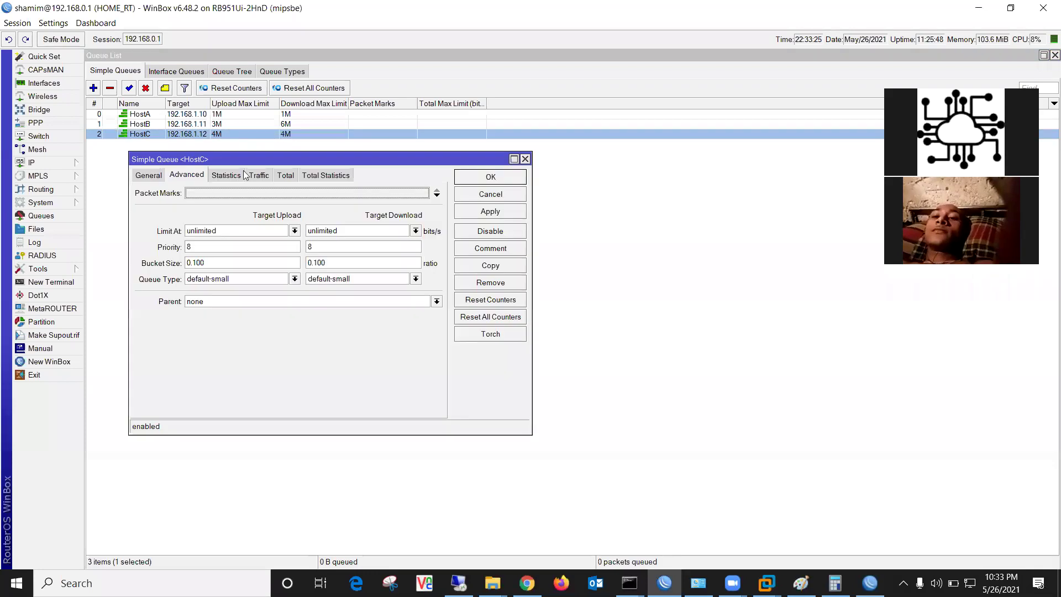
pyautogui.press('Tab')
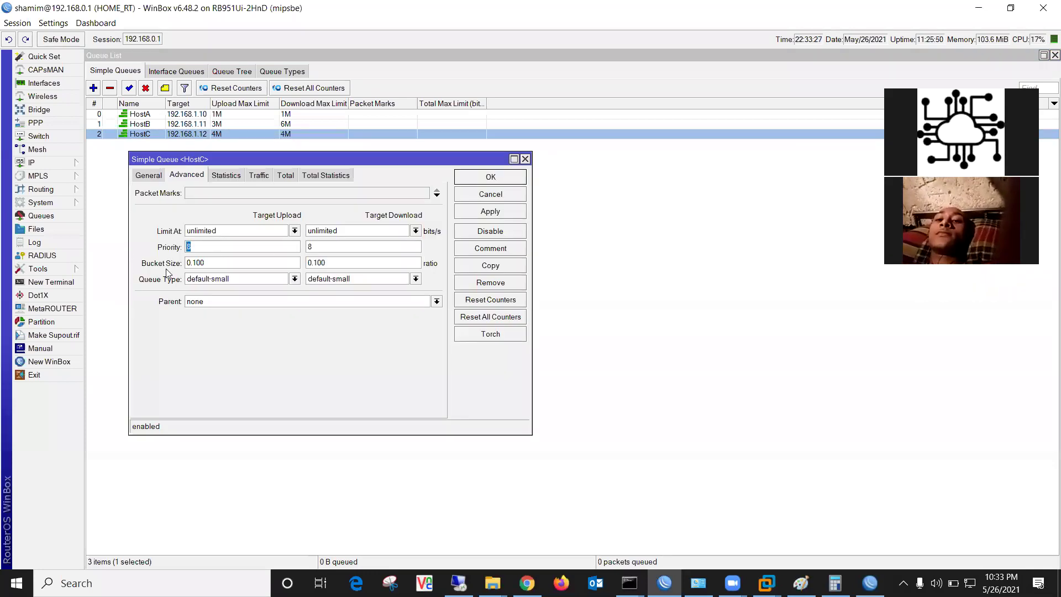
pyautogui.click(498, 182)
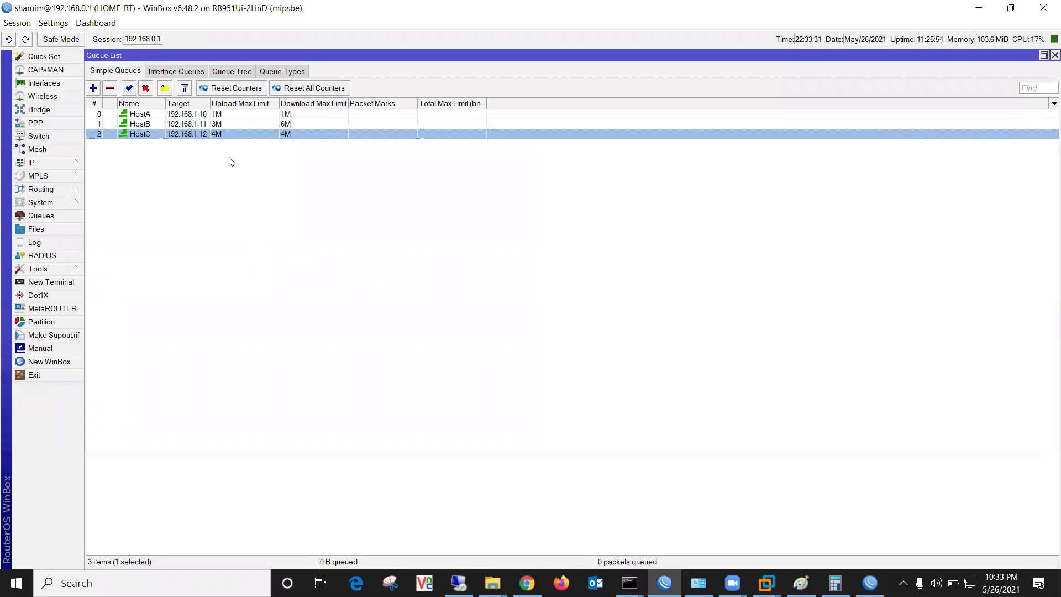
pyautogui.moveTo(210, 138)
pyautogui.mouseDown()
pyautogui.moveTo(210, 114)
pyautogui.moveTo(206, 147)
pyautogui.mouseUp()
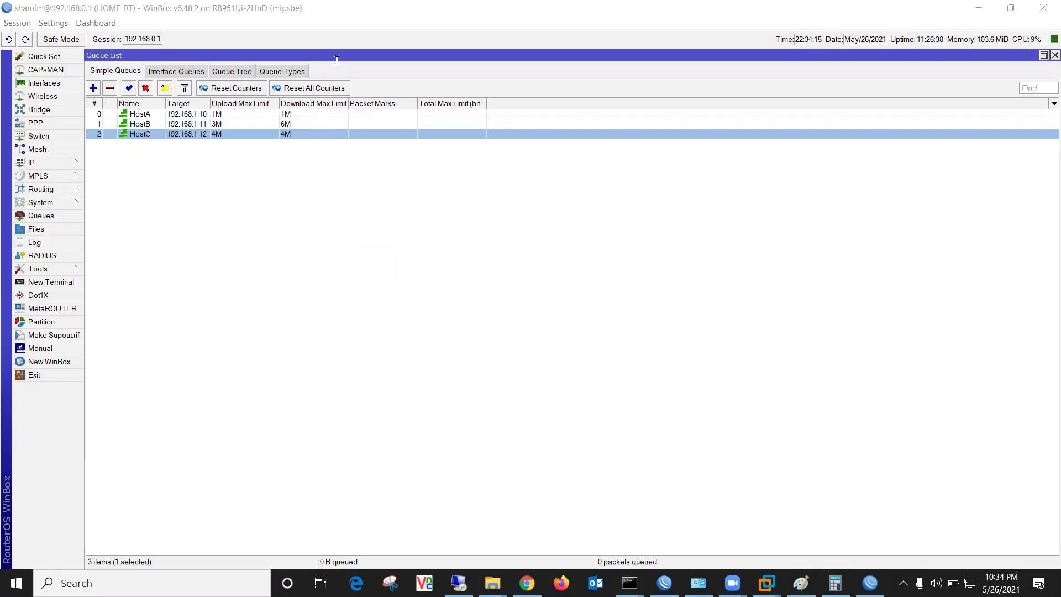
# Draw freehand annotation strokes from the HostB and HostC queues into the empty area below the list.
pyautogui.moveTo(154, 125); pyautogui.dragTo(285, 187)
pyautogui.moveTo(152, 135); pyautogui.dragTo(201, 210)
pyautogui.moveTo(275, 200)
pyautogui.mouseDown()
pyautogui.moveTo(322, 252)
pyautogui.moveTo(366, 211)
pyautogui.mouseUp()
pyautogui.moveTo(176, 231)
pyautogui.mouseDown()
pyautogui.moveTo(234, 246)
pyautogui.moveTo(237, 279)
pyautogui.moveTo(237, 240)
pyautogui.mouseUp()
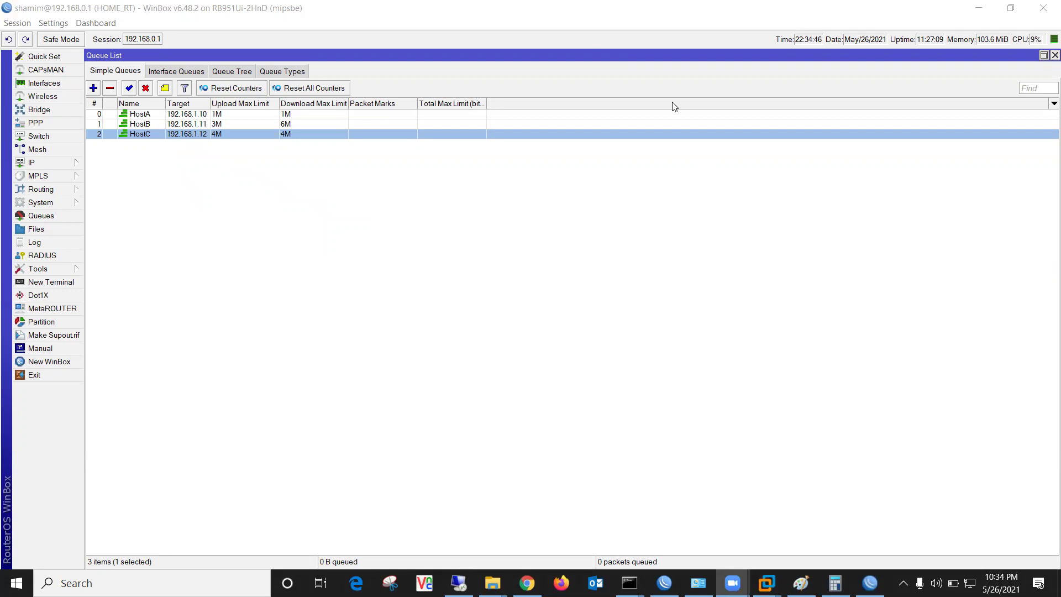
# Sort the queue list by target and by upload max limit, highlighting the individual host rows.
pyautogui.click(187, 106)
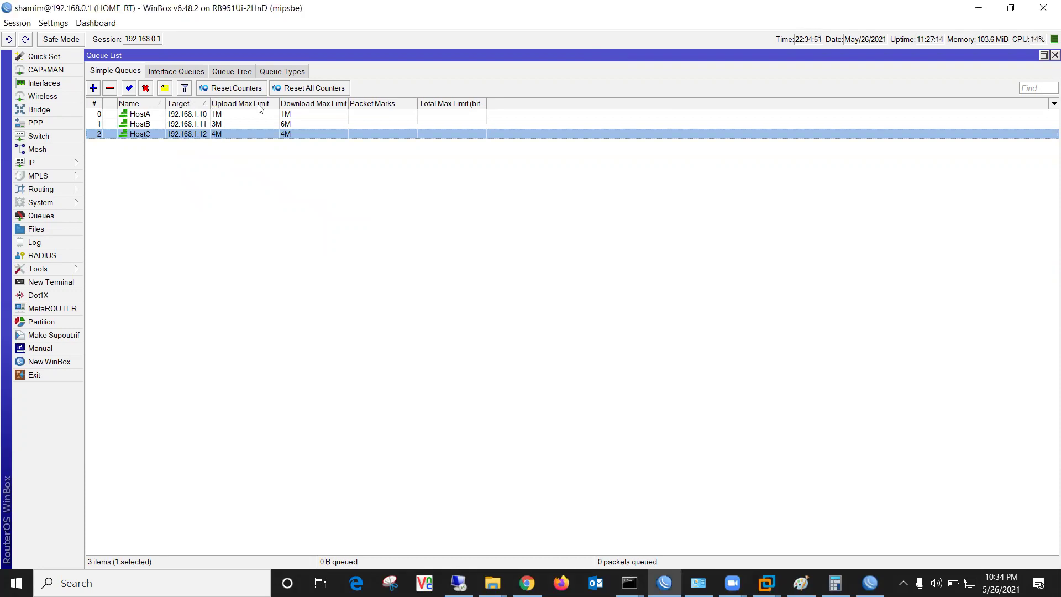
pyautogui.click(262, 105)
pyautogui.click(199, 114)
pyautogui.click(203, 134)
pyautogui.click(205, 126)
pyautogui.click(205, 135)
pyautogui.click(208, 122)
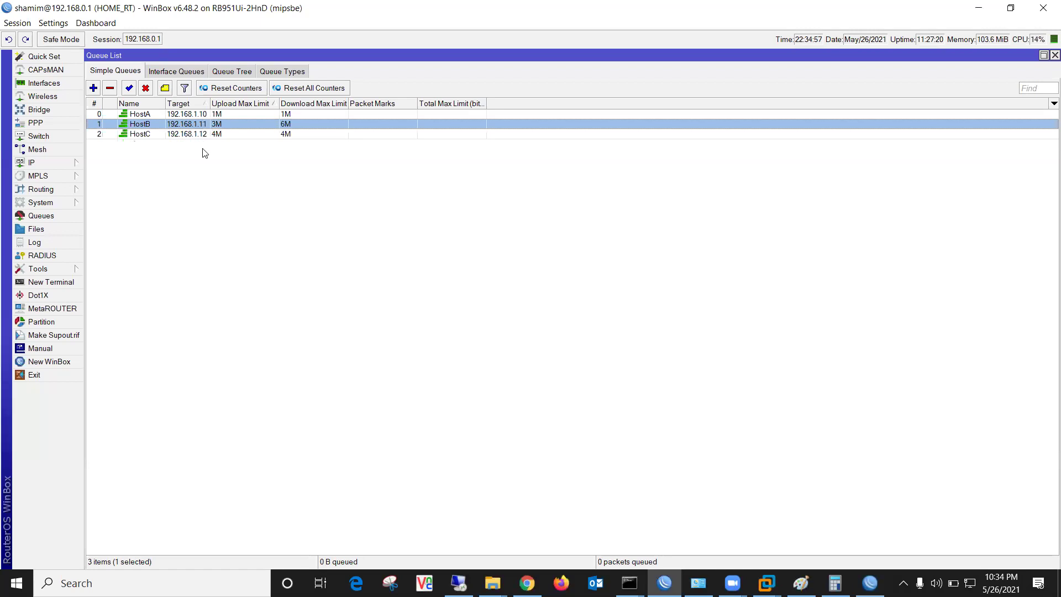
# Sort the queues by name, highlight each host row, and reverse the name order.
pyautogui.click(142, 105)
pyautogui.click(184, 115)
pyautogui.click(177, 124)
pyautogui.click(173, 136)
pyautogui.click(145, 104)
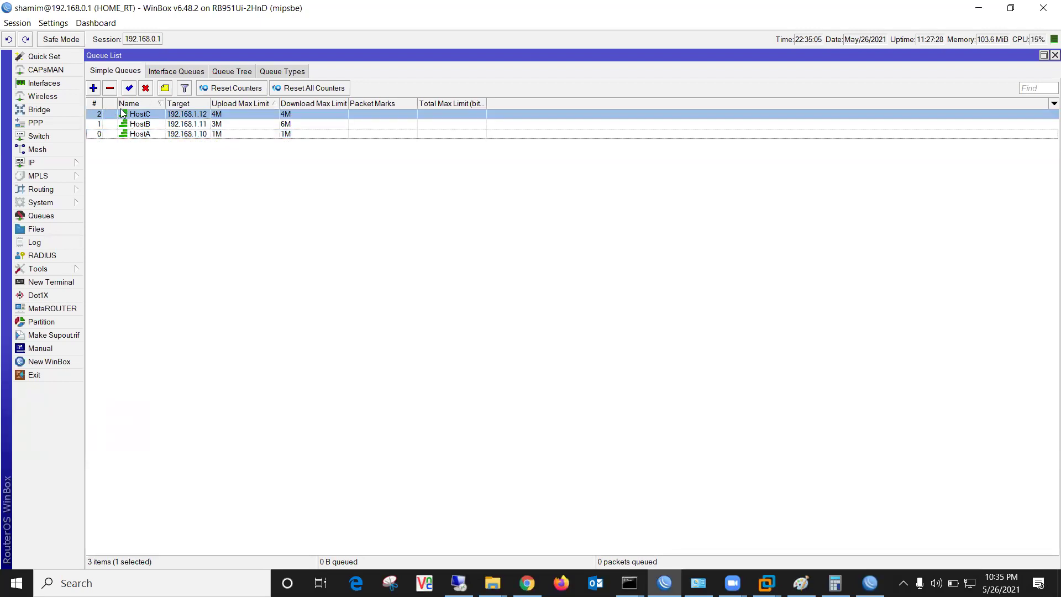
# Sort the queue list by queue number, toggling the direction and finishing in ascending order.
pyautogui.click(95, 105)
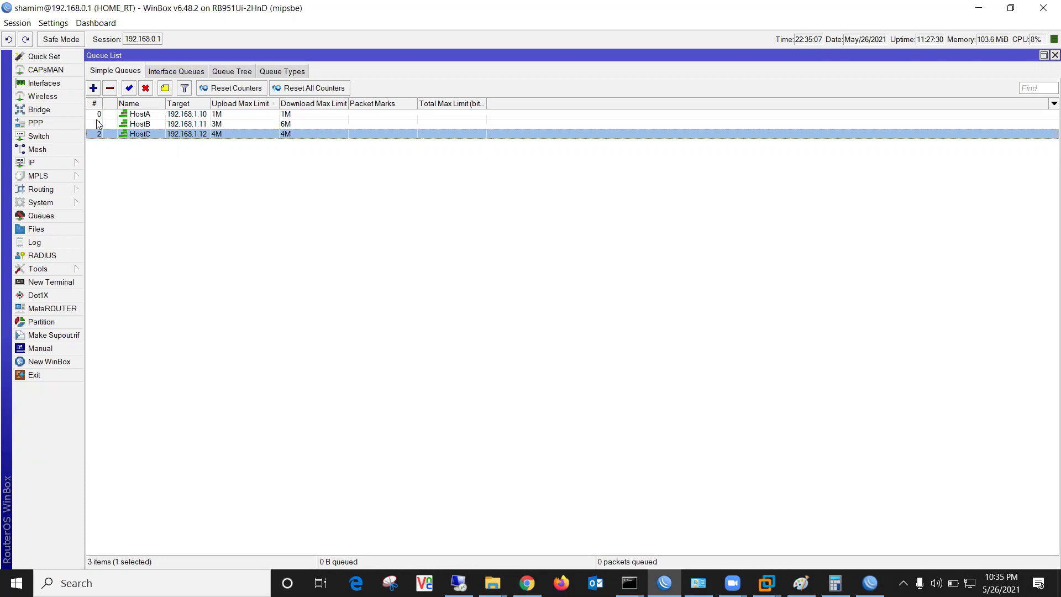
pyautogui.click(98, 105)
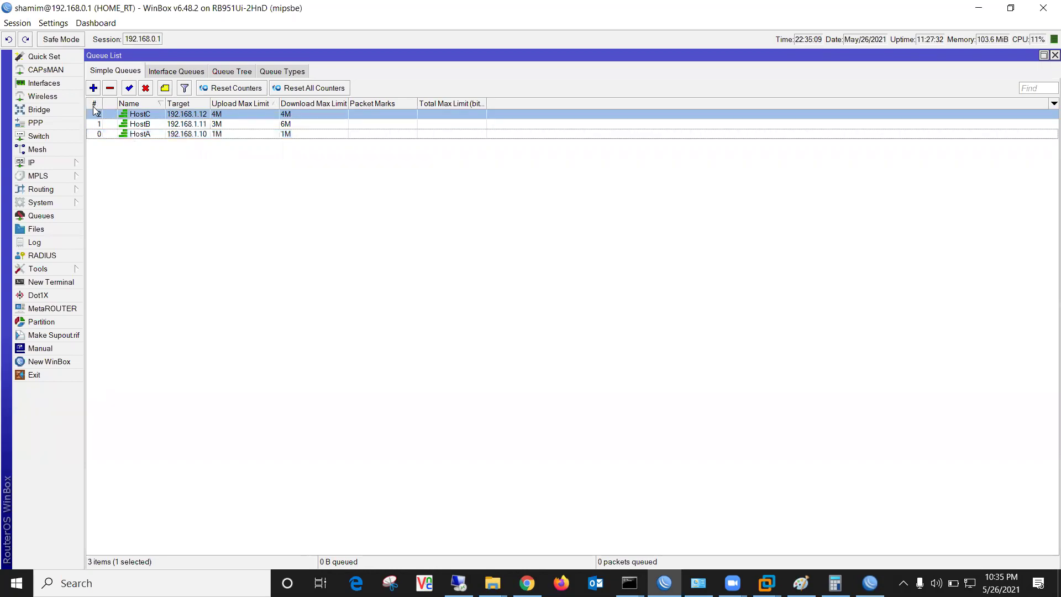
pyautogui.click(138, 135)
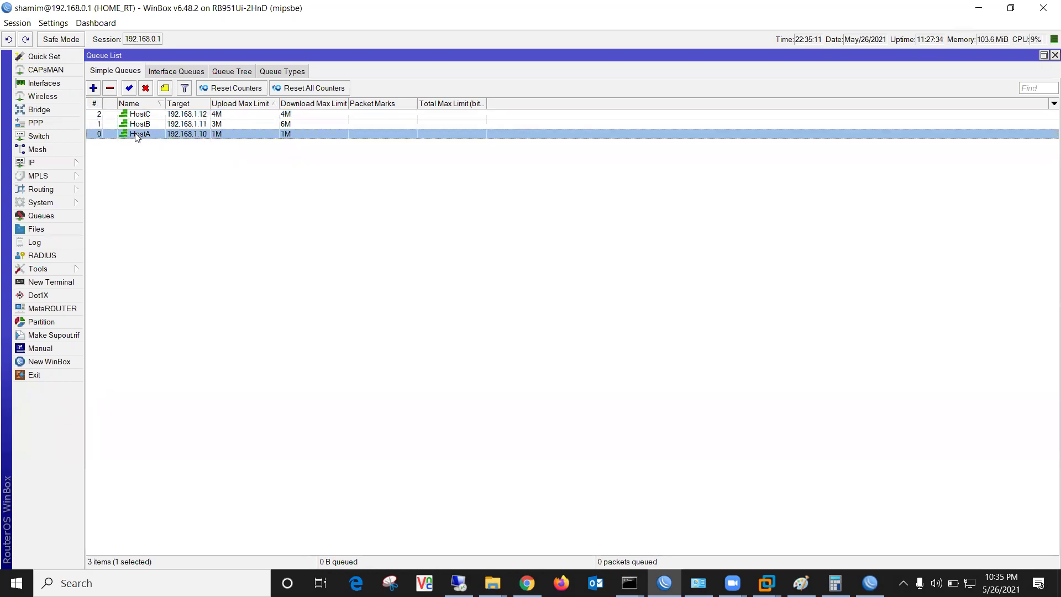
pyautogui.click(98, 105)
pyautogui.moveTo(138, 124); pyautogui.dragTo(172, 158)
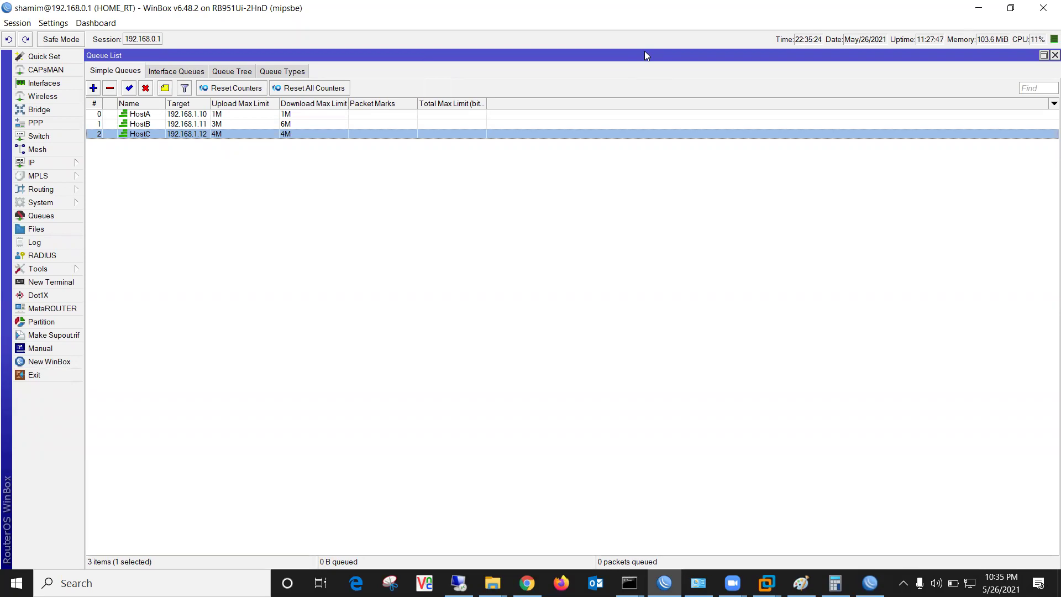
# Add the text annotation "Parent Concept" below the queue list and frame it with a freehand box.
pyautogui.click(424, 283)
pyautogui.write('P')
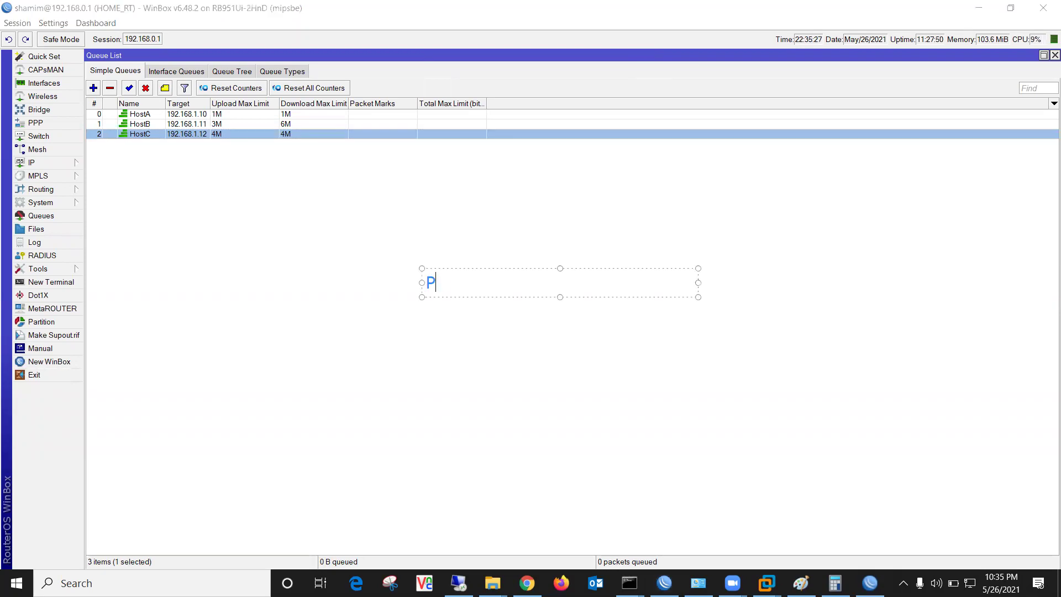
pyautogui.write('arent Conc')
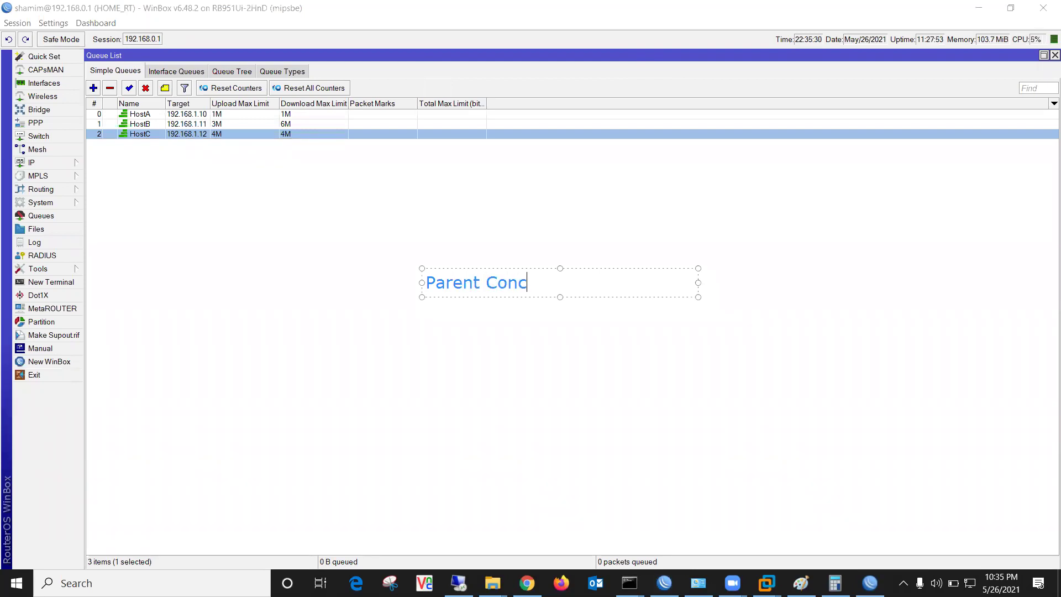
pyautogui.write('ept')
pyautogui.click(569, 240)
pyautogui.moveTo(421, 266)
pyautogui.mouseDown()
pyautogui.moveTo(595, 327)
pyautogui.moveTo(387, 247)
pyautogui.moveTo(497, 244)
pyautogui.mouseUp()
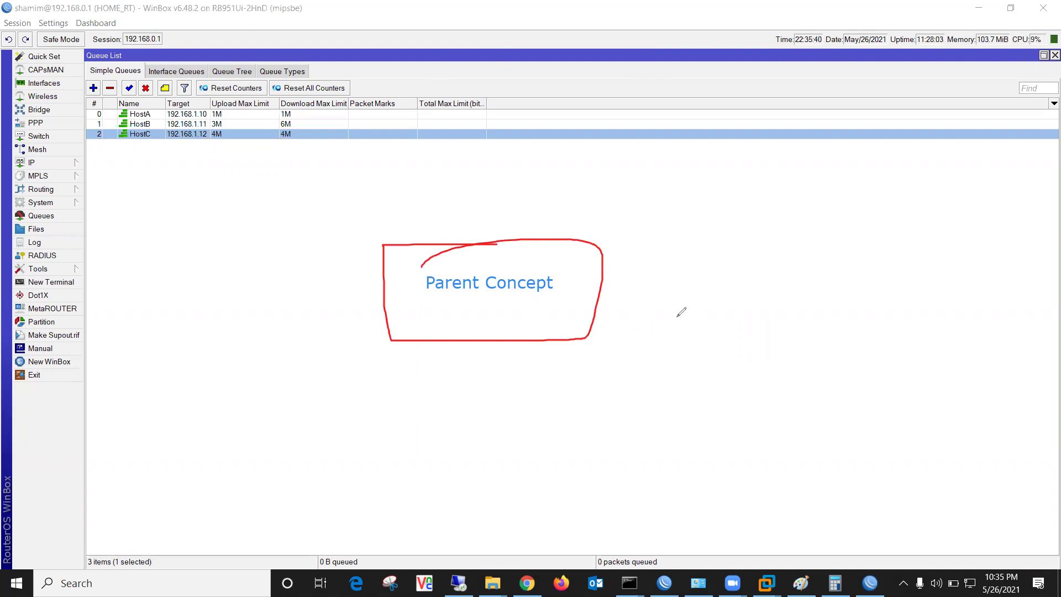
# Sketch two tall boxes beside the Parent Concept frame and label them A and B.
pyautogui.moveTo(684, 179)
pyautogui.mouseDown()
pyautogui.moveTo(723, 305)
pyautogui.moveTo(768, 302)
pyautogui.moveTo(782, 185)
pyautogui.moveTo(685, 175)
pyautogui.mouseUp()
pyautogui.moveTo(848, 181)
pyautogui.mouseDown()
pyautogui.moveTo(846, 277)
pyautogui.moveTo(932, 296)
pyautogui.moveTo(928, 182)
pyautogui.moveTo(849, 180)
pyautogui.mouseUp()
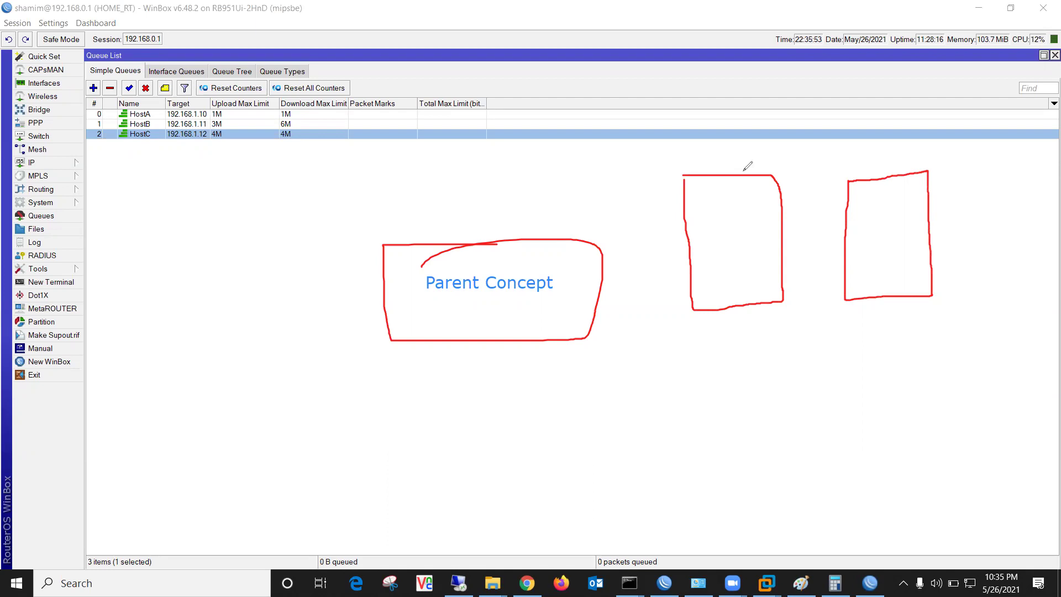
pyautogui.moveTo(648, 255)
pyautogui.mouseDown()
pyautogui.moveTo(666, 223)
pyautogui.moveTo(686, 260)
pyautogui.moveTo(677, 244)
pyautogui.mouseUp()
pyautogui.moveTo(942, 239)
pyautogui.mouseDown()
pyautogui.moveTo(955, 202)
pyautogui.moveTo(977, 227)
pyautogui.moveTo(951, 266)
pyautogui.mouseUp()
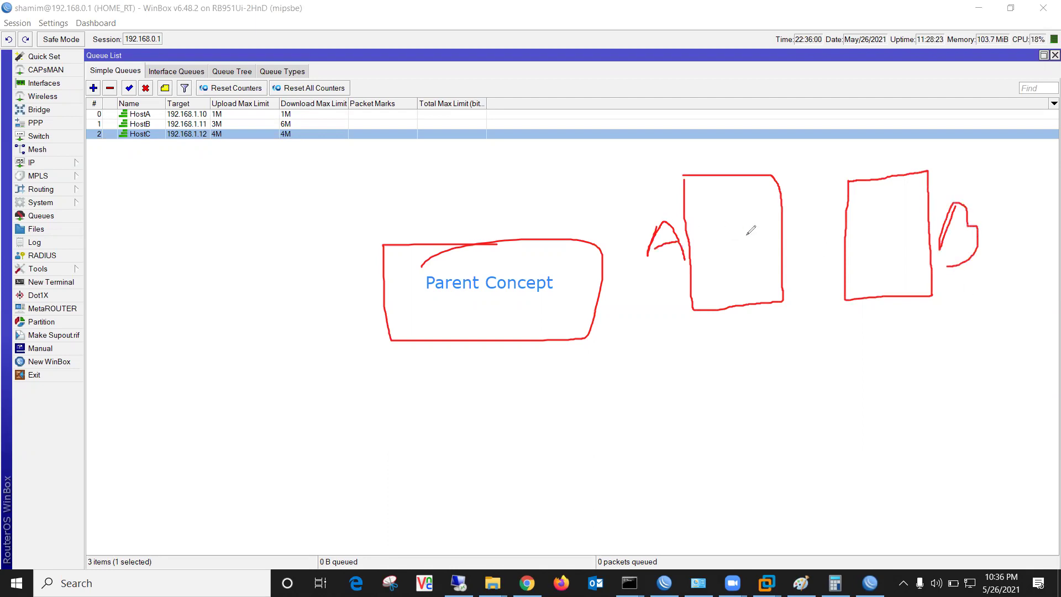
# Handwrite VIP above box A and a group label above box B.
pyautogui.moveTo(706, 164)
pyautogui.mouseDown()
pyautogui.moveTo(716, 145)
pyautogui.moveTo(708, 169)
pyautogui.moveTo(728, 169)
pyautogui.moveTo(755, 127)
pyautogui.moveTo(747, 149)
pyautogui.mouseUp()
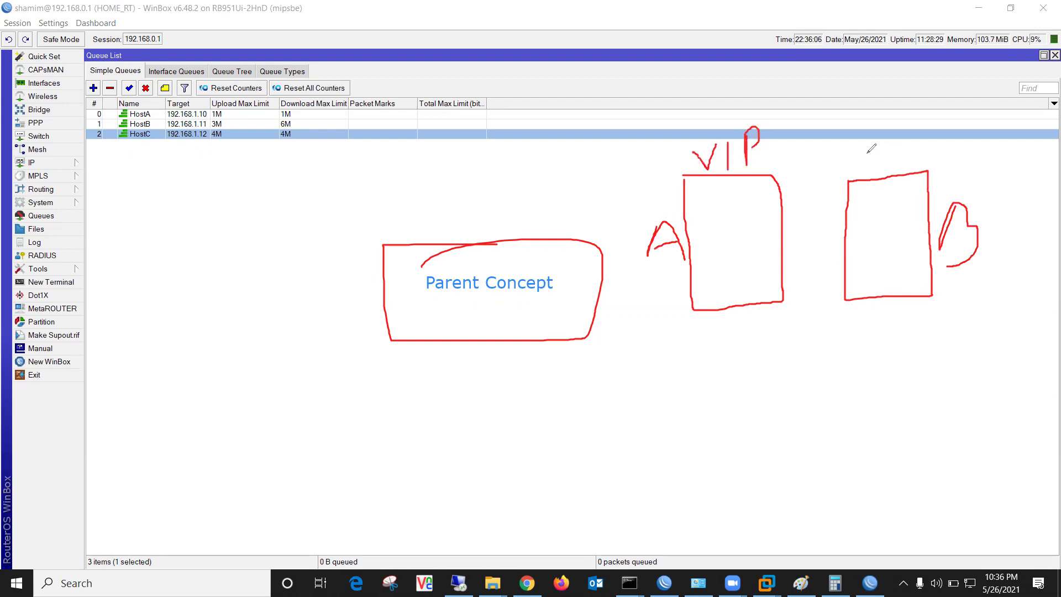
pyautogui.moveTo(866, 150); pyautogui.dragTo(870, 167)
pyautogui.moveTo(873, 155)
pyautogui.mouseDown()
pyautogui.moveTo(886, 132)
pyautogui.moveTo(894, 162)
pyautogui.moveTo(902, 143)
pyautogui.moveTo(922, 145)
pyautogui.mouseUp()
pyautogui.moveTo(935, 150)
pyautogui.mouseDown()
pyautogui.moveTo(938, 124)
pyautogui.moveTo(939, 150)
pyautogui.moveTo(955, 148)
pyautogui.mouseUp()
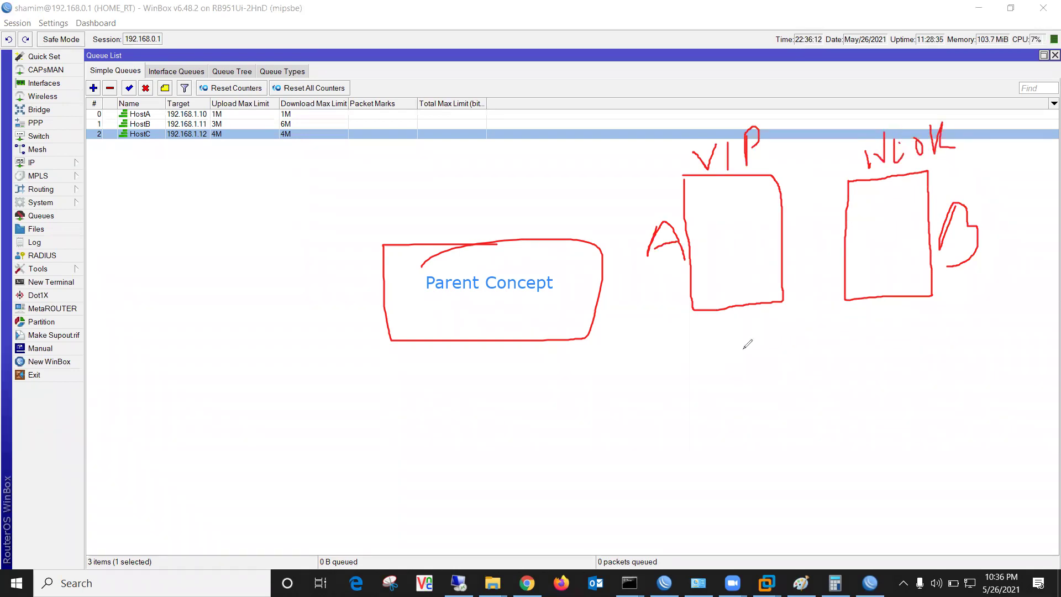
# Sketch a box labelled IT below boxes A and B, with an incoming line and the value 100.
pyautogui.moveTo(772, 373)
pyautogui.mouseDown()
pyautogui.moveTo(783, 414)
pyautogui.moveTo(811, 357)
pyautogui.moveTo(818, 397)
pyautogui.mouseUp()
pyautogui.moveTo(738, 358)
pyautogui.mouseDown()
pyautogui.moveTo(762, 443)
pyautogui.moveTo(741, 356)
pyautogui.mouseUp()
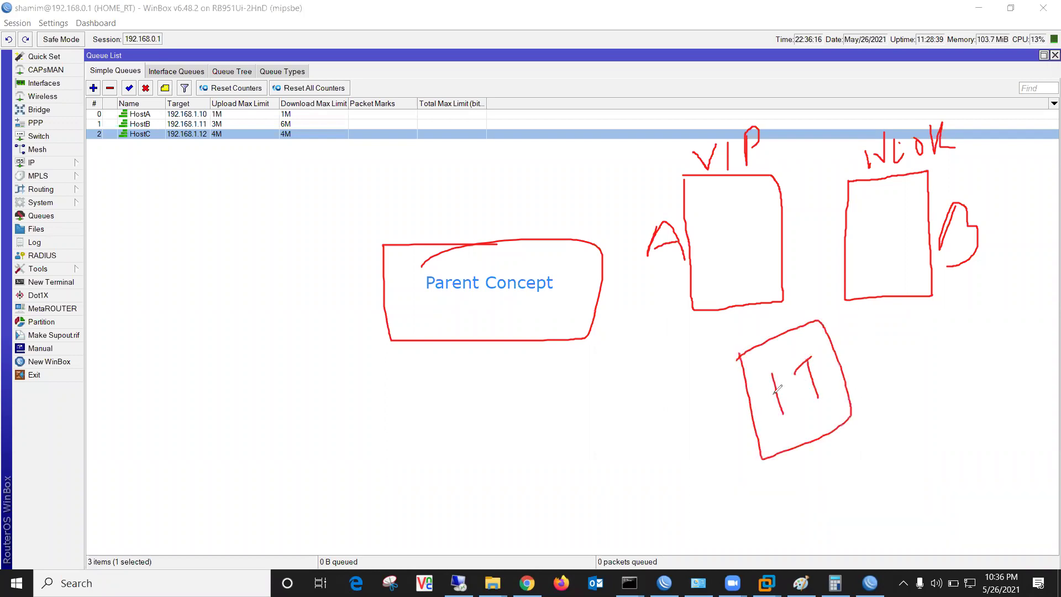
pyautogui.moveTo(591, 437); pyautogui.dragTo(743, 416)
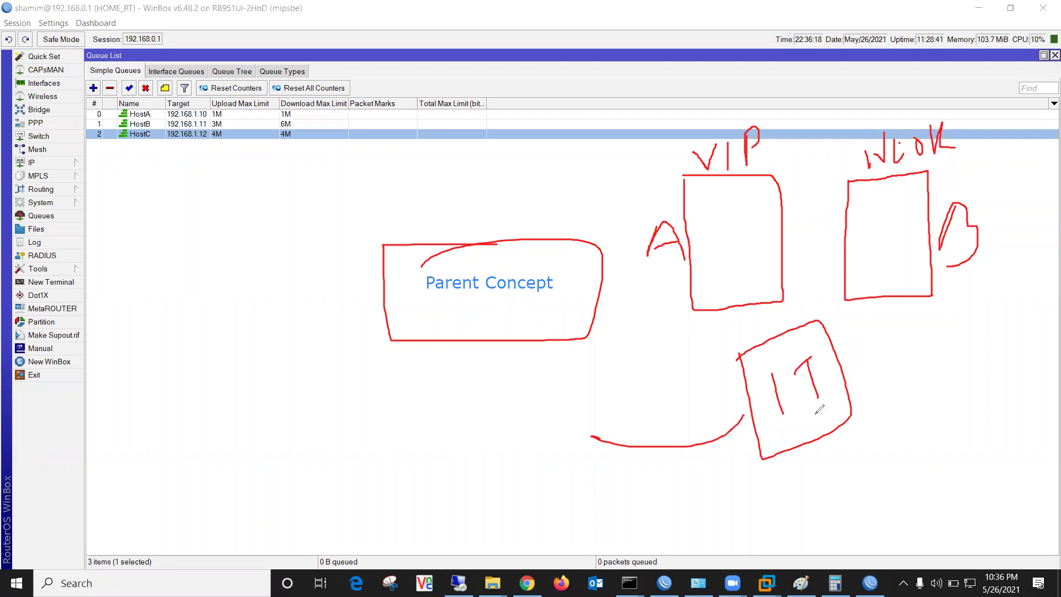
pyautogui.moveTo(803, 450); pyautogui.dragTo(819, 506)
pyautogui.moveTo(860, 455); pyautogui.dragTo(878, 454)
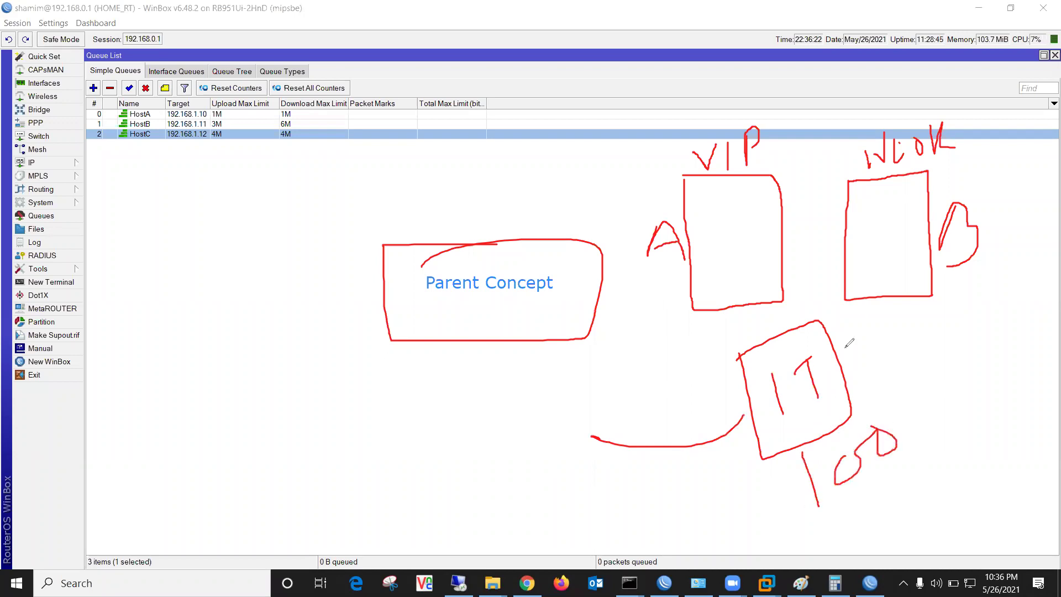
# Write the bandwidth shares beside the building boxes: 80 for A and 20 for B.
pyautogui.moveTo(620, 288)
pyautogui.mouseDown()
pyautogui.moveTo(647, 324)
pyautogui.moveTo(629, 309)
pyautogui.mouseUp()
pyautogui.moveTo(661, 269); pyautogui.dragTo(675, 284)
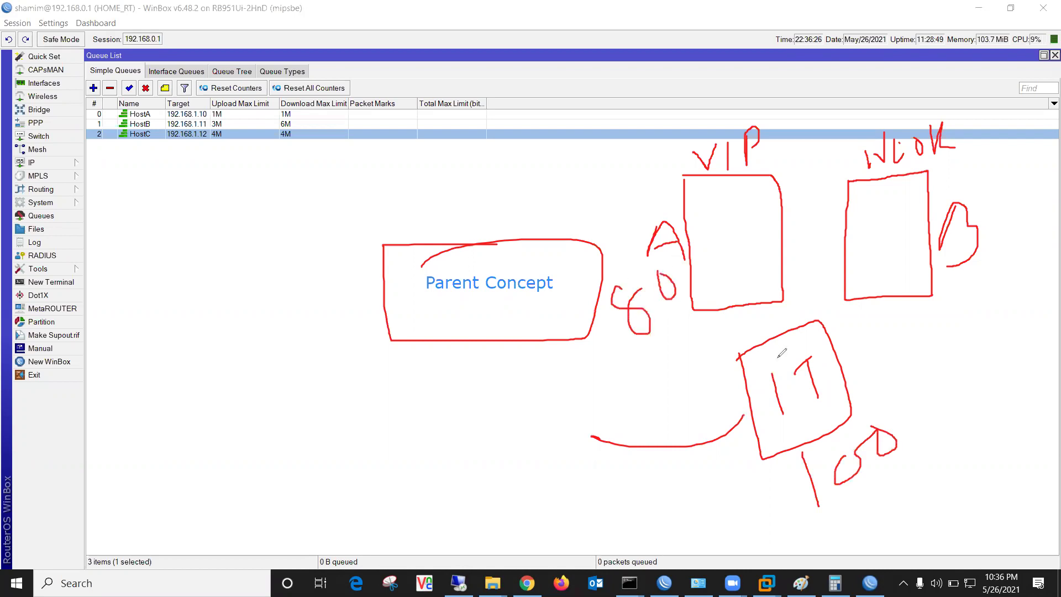
pyautogui.moveTo(966, 299)
pyautogui.mouseDown()
pyautogui.moveTo(981, 315)
pyautogui.moveTo(1021, 268)
pyautogui.mouseUp()
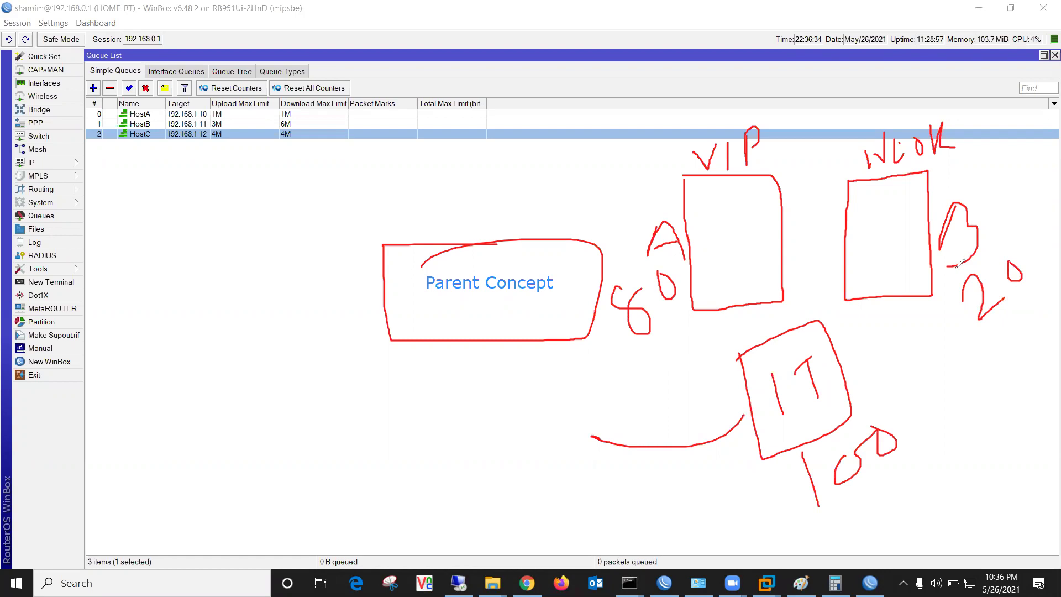
# Add text annotations giving box A the network 192.168.1.0/24 and box B the network 192.168.2.0/24.
pyautogui.click(694, 261)
pyautogui.write('192.168.1.0/24')
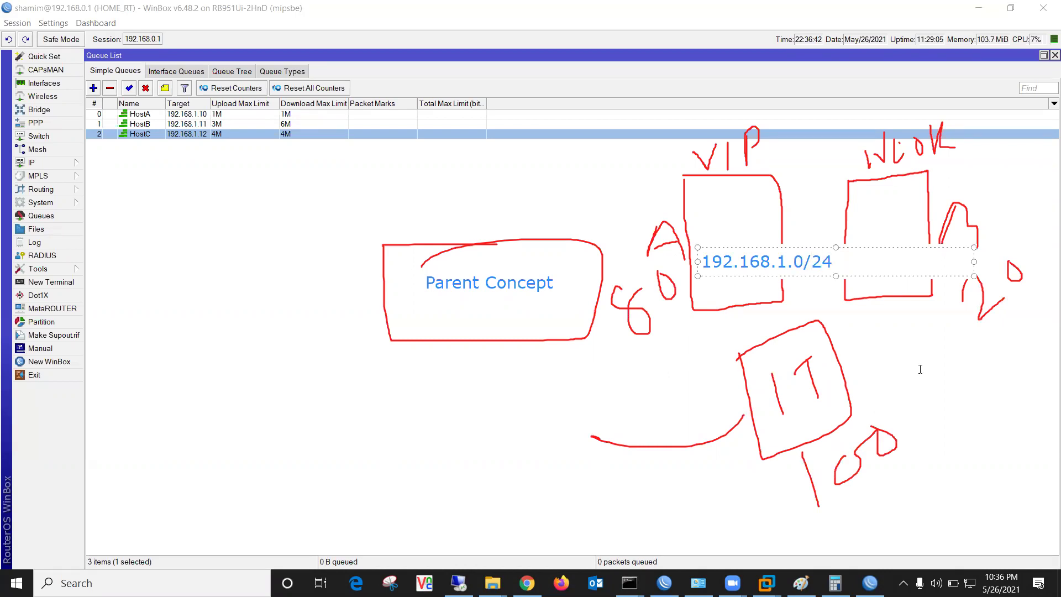
pyautogui.press('Escape')
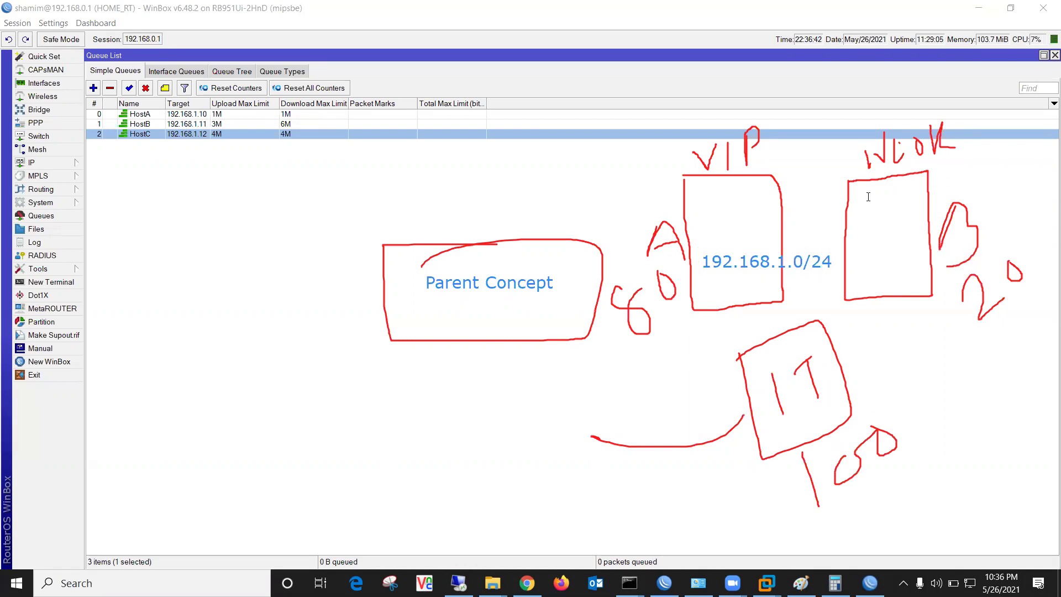
pyautogui.click(858, 188)
pyautogui.write('192.')
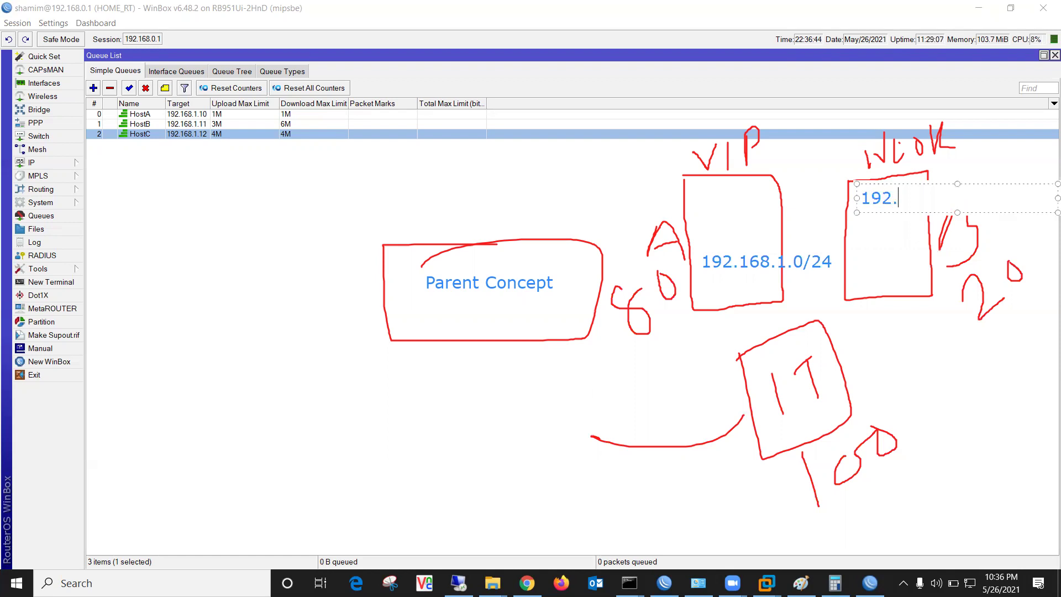
pyautogui.write('168.2.0/24')
pyautogui.click(959, 310)
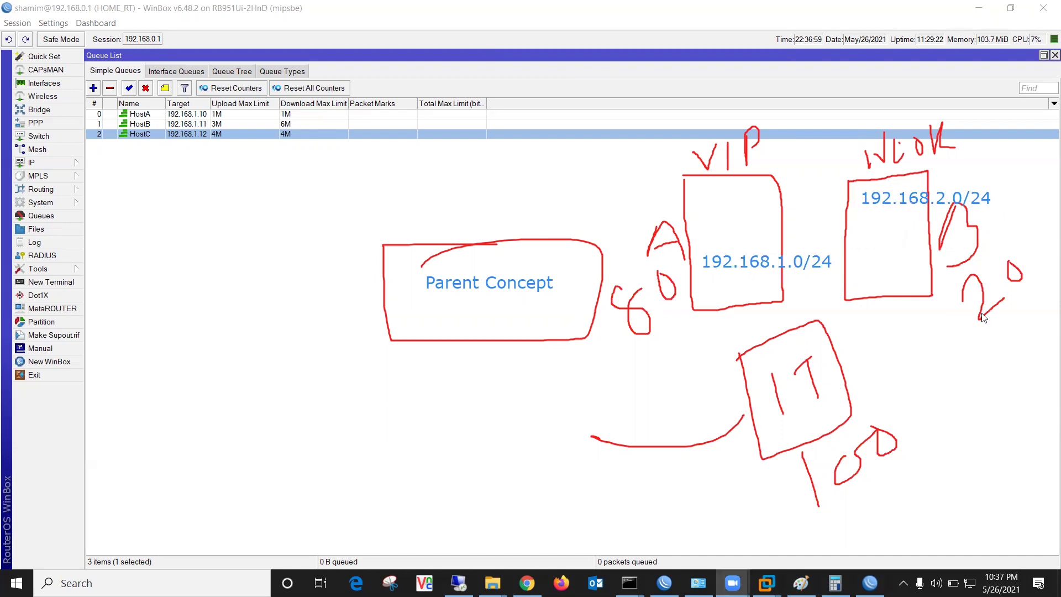
# Delete the HostA, HostB and HostC simple queues together.
pyautogui.click(130, 114)
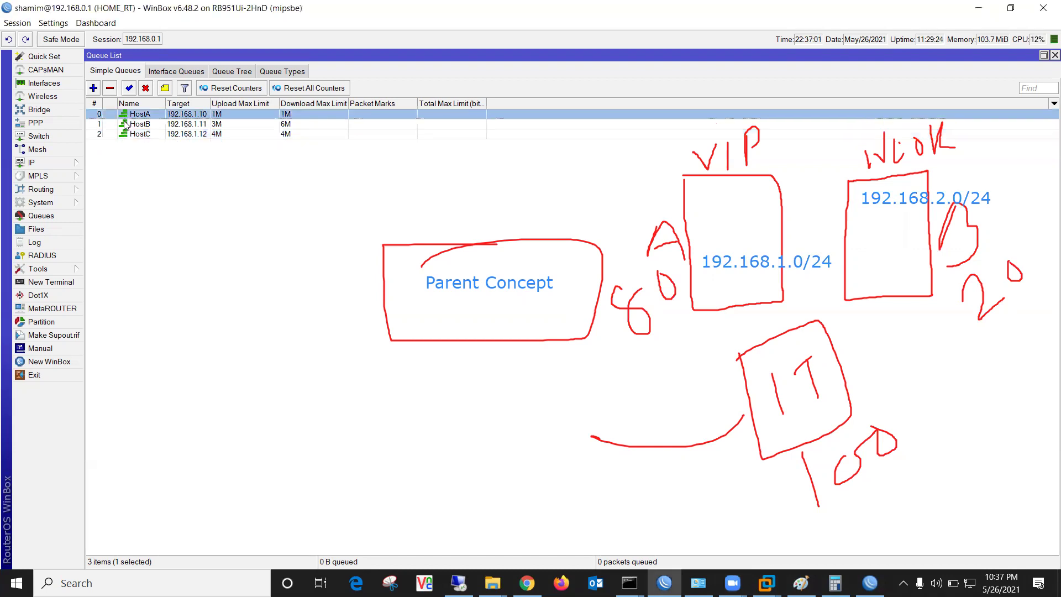
pyautogui.keyDown('shift'); pyautogui.click(121, 134); pyautogui.keyUp('shift')
pyautogui.click(110, 88)
# Start a new simple queue named BuildingA with target 192.168.1.0/24.
pyautogui.click(94, 88)
pyautogui.moveTo(168, 151); pyautogui.dragTo(142, 124)
pyautogui.click(127, 147)
pyautogui.write('BuildingA')
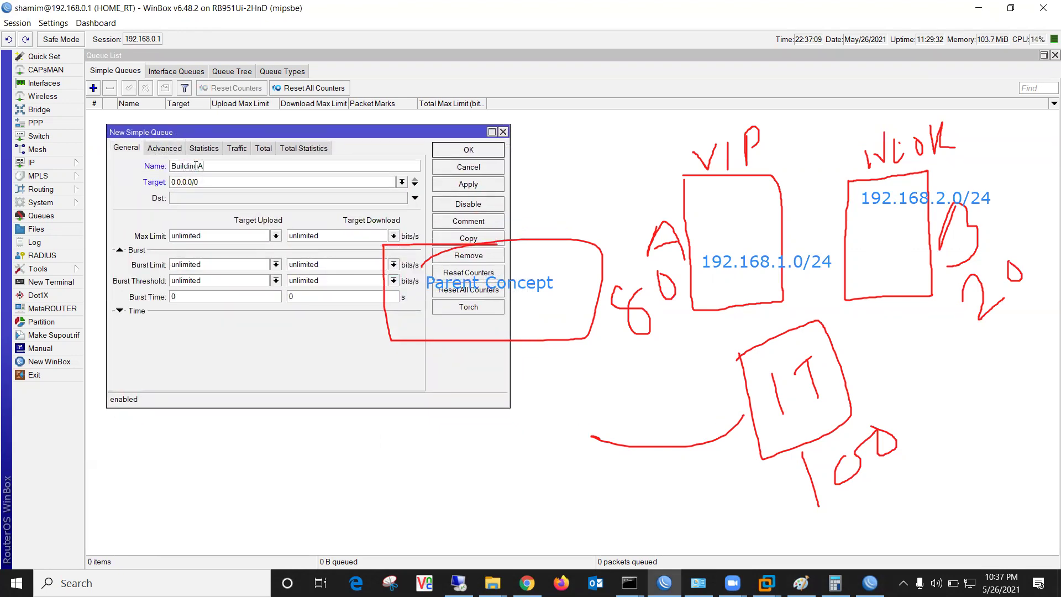
pyautogui.doubleClick(206, 182)
pyautogui.write('192')
# Set BuildingA's max limit to 80M for both upload and download.
pyautogui.moveTo(228, 237); pyautogui.dragTo(132, 243)
pyautogui.write('80M')
pyautogui.press('Tab')
pyautogui.write('8')
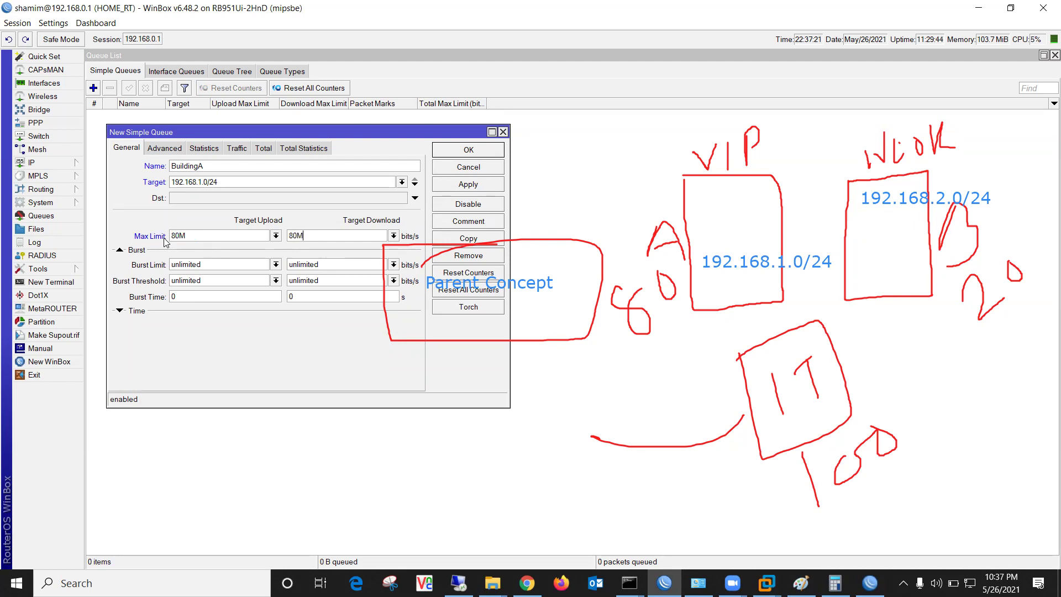
# Save the BuildingA queue and start a new simple queue named BuildingB with target 192.168.2.0/24.
pyautogui.click(438, 187)
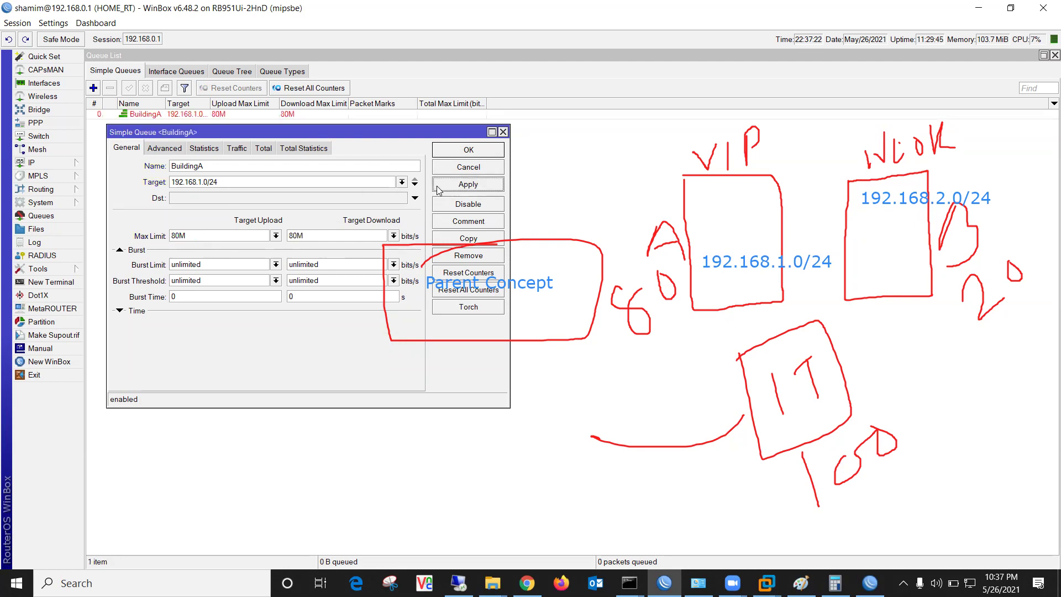
pyautogui.click(469, 155)
pyautogui.click(93, 88)
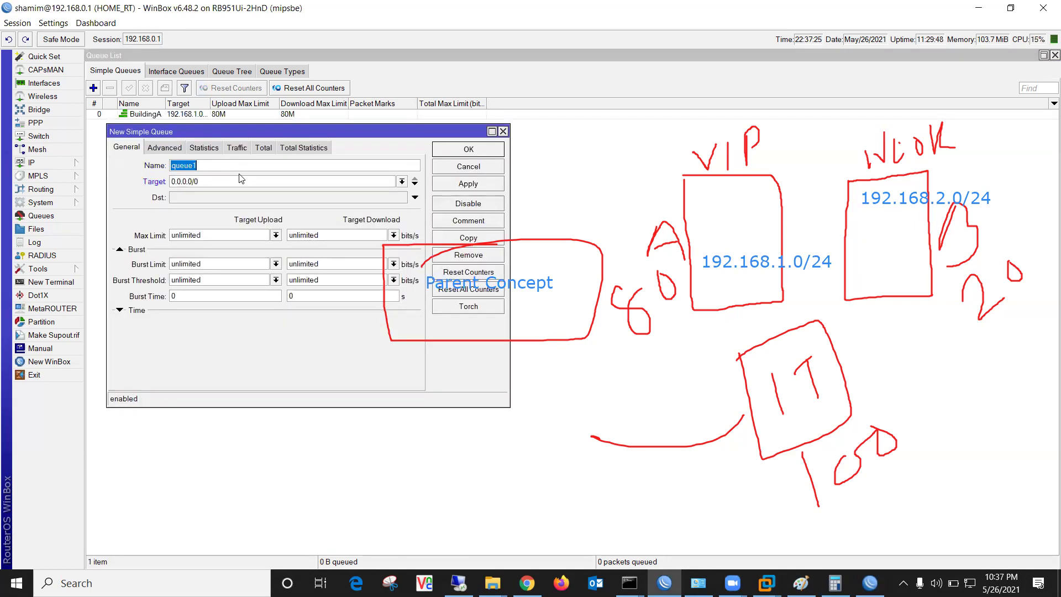
pyautogui.write('BuildingB')
pyautogui.press('Tab')
pyautogui.write('19')
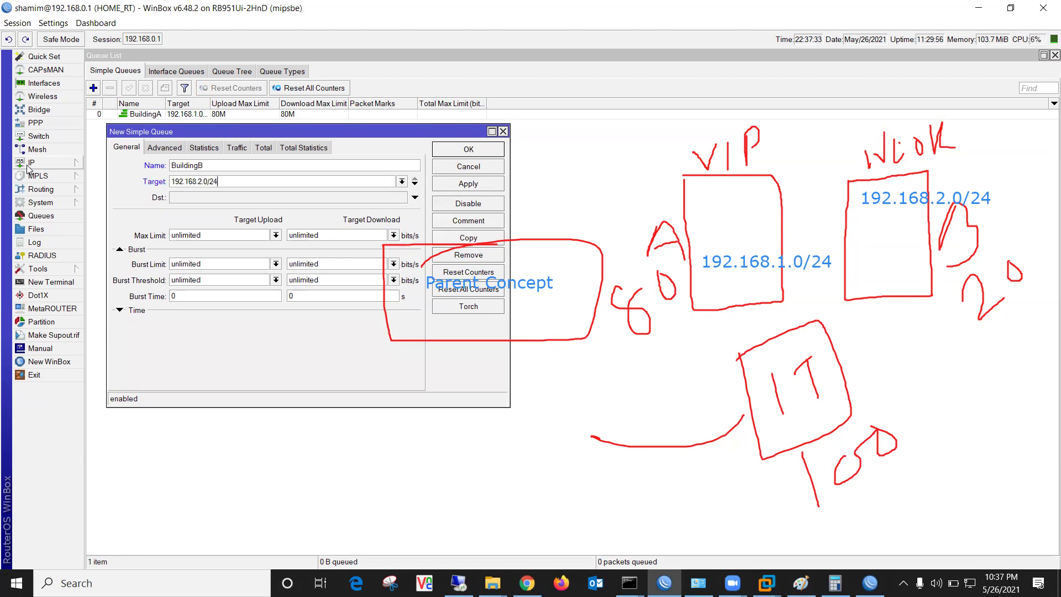
# Set BuildingB's max limit to 20M for both upload and download and save the queue.
pyautogui.doubleClick(198, 234)
pyautogui.write('20M')
pyautogui.press('Tab')
pyautogui.write('20')
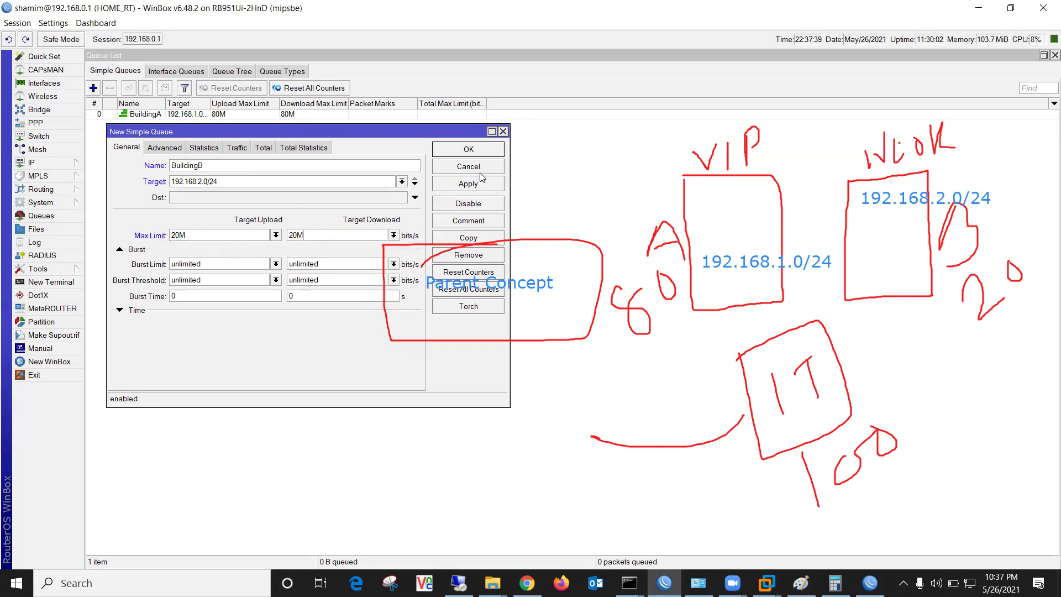
pyautogui.click(482, 152)
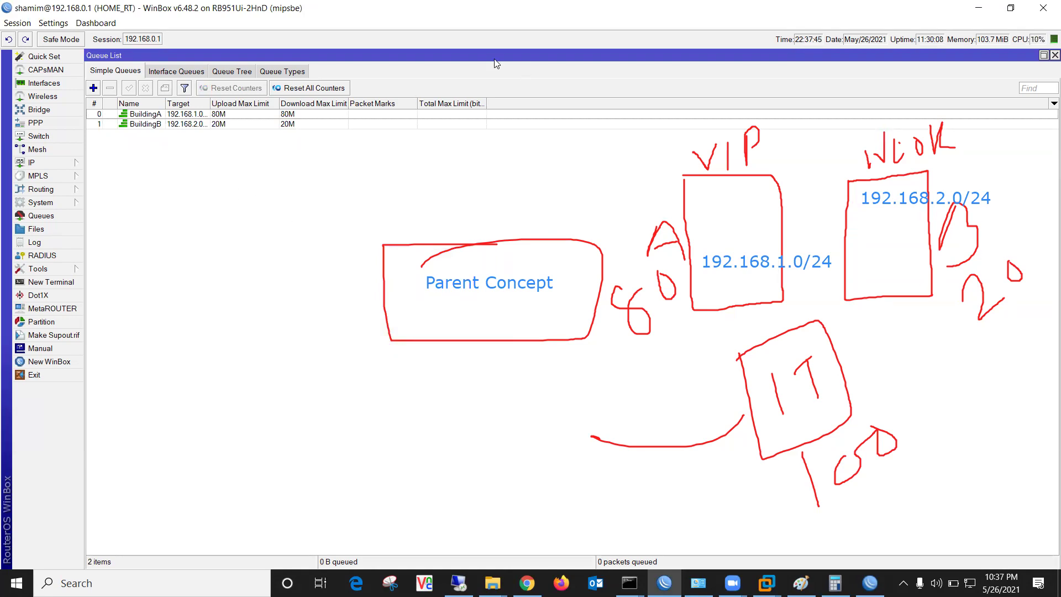
# Underline the 192.168.1.0/24 and 192.168.2.0/24 annotations and frame the letter A in green.
pyautogui.moveTo(716, 280); pyautogui.dragTo(770, 279)
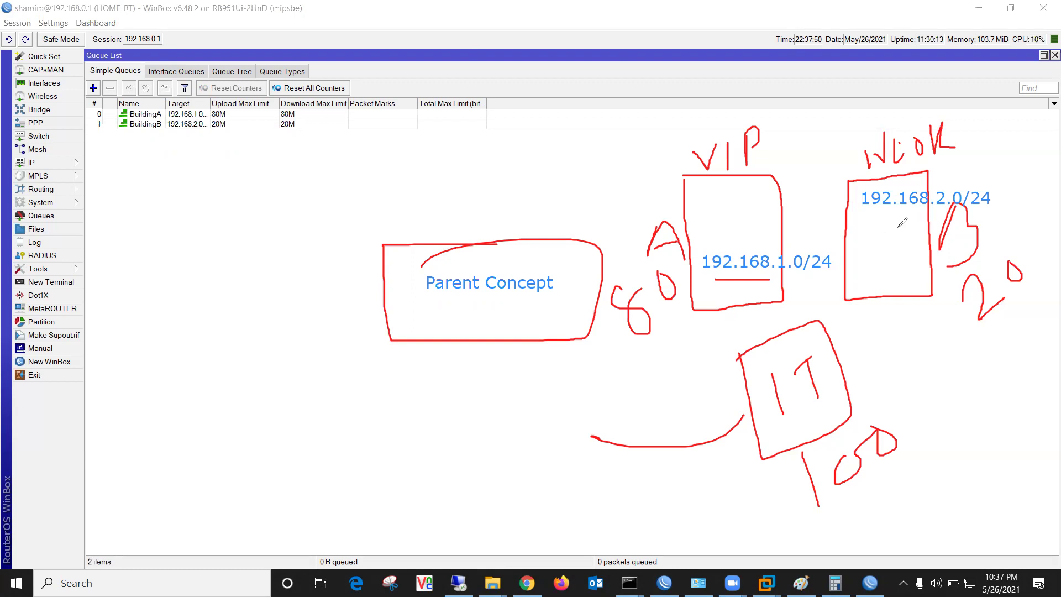
pyautogui.moveTo(874, 220); pyautogui.dragTo(951, 220)
pyautogui.moveTo(643, 215)
pyautogui.mouseDown()
pyautogui.moveTo(697, 246)
pyautogui.moveTo(648, 265)
pyautogui.moveTo(636, 218)
pyautogui.mouseUp()
pyautogui.moveTo(716, 280); pyautogui.dragTo(788, 279)
# Draw a green line from building A to a handwritten 5, a small host box and an underlined 10M label.
pyautogui.moveTo(691, 322); pyautogui.dragTo(487, 407)
pyautogui.moveTo(396, 442)
pyautogui.mouseDown()
pyautogui.moveTo(409, 433)
pyautogui.moveTo(466, 467)
pyautogui.mouseUp()
pyautogui.moveTo(421, 431); pyautogui.dragTo(455, 414)
pyautogui.moveTo(422, 439)
pyautogui.mouseDown()
pyautogui.moveTo(473, 444)
pyautogui.moveTo(428, 468)
pyautogui.mouseUp()
pyautogui.moveTo(475, 421)
pyautogui.mouseDown()
pyautogui.moveTo(508, 426)
pyautogui.moveTo(508, 446)
pyautogui.mouseUp()
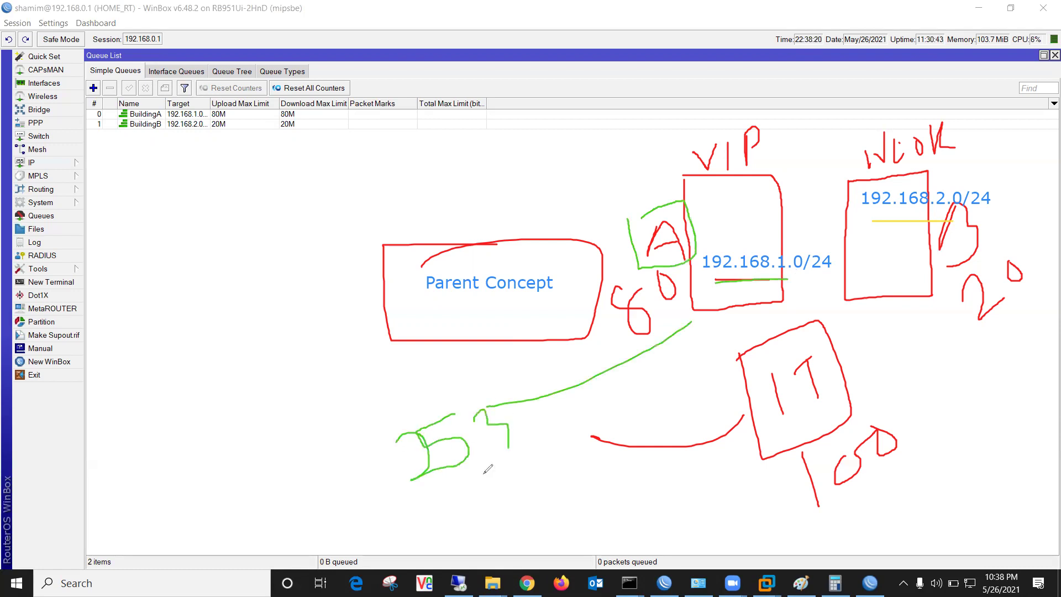
pyautogui.moveTo(471, 478)
pyautogui.mouseDown()
pyautogui.moveTo(482, 514)
pyautogui.moveTo(533, 504)
pyautogui.moveTo(476, 487)
pyautogui.mouseUp()
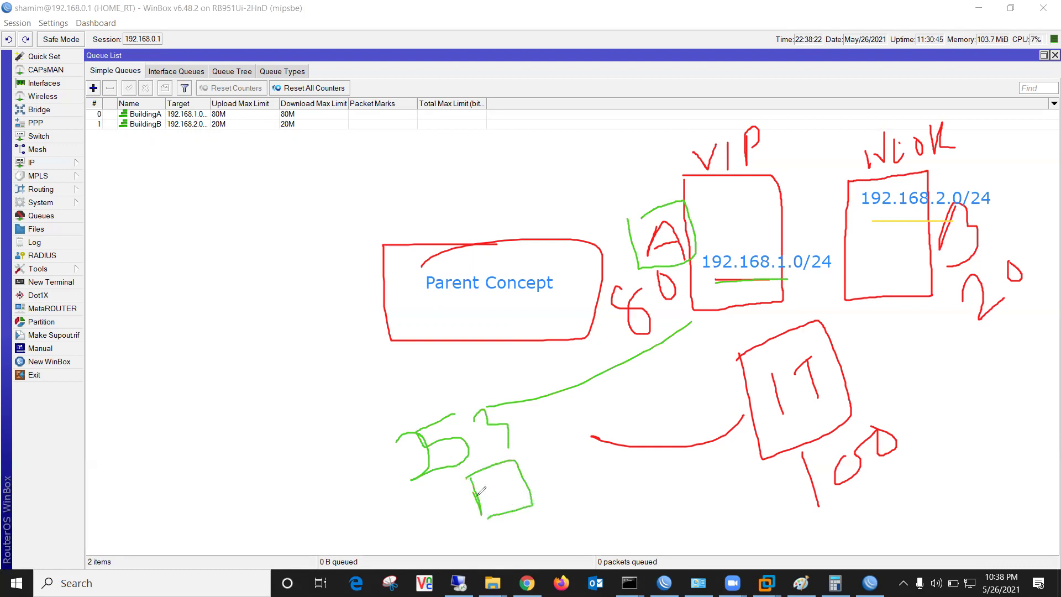
pyautogui.moveTo(554, 480)
pyautogui.mouseDown()
pyautogui.moveTo(559, 506)
pyautogui.moveTo(607, 458)
pyautogui.moveTo(620, 484)
pyautogui.mouseUp()
pyautogui.moveTo(548, 522); pyautogui.dragTo(640, 479)
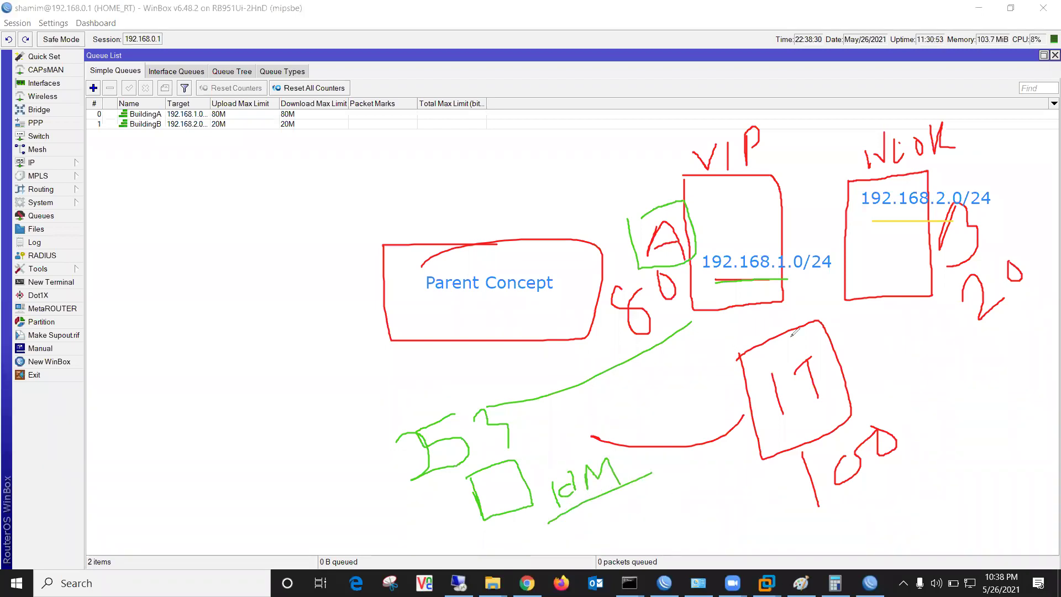
# Circle the 80 and link it to the host box, frame 192.168.1.0/24, and sketch two more host boxes.
pyautogui.moveTo(586, 288)
pyautogui.mouseDown()
pyautogui.moveTo(671, 260)
pyautogui.moveTo(608, 340)
pyautogui.moveTo(600, 320)
pyautogui.moveTo(401, 428)
pyautogui.moveTo(468, 508)
pyautogui.mouseUp()
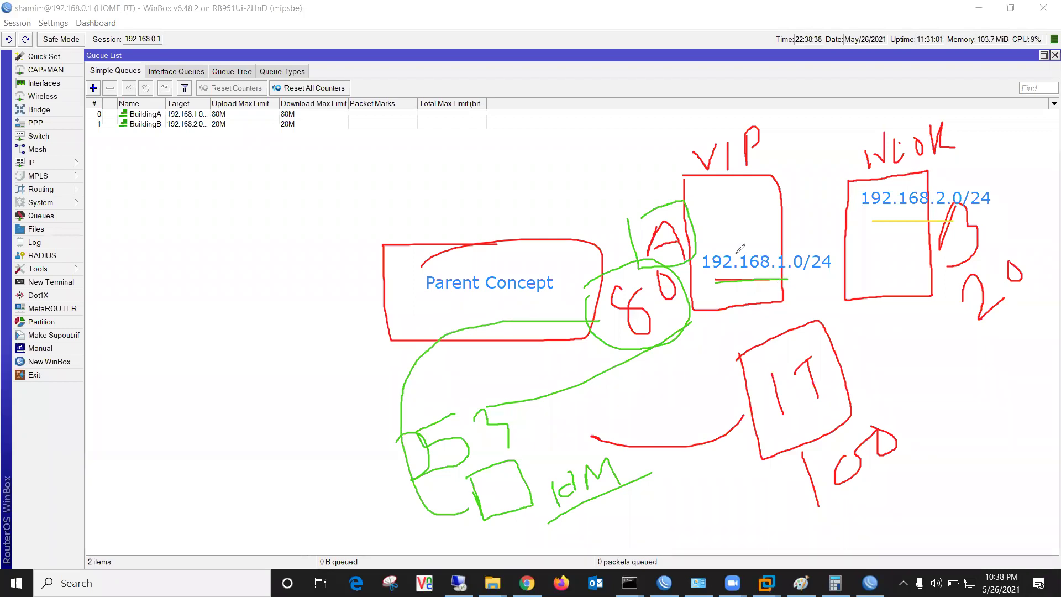
pyautogui.moveTo(714, 243)
pyautogui.mouseDown()
pyautogui.moveTo(845, 253)
pyautogui.moveTo(716, 291)
pyautogui.moveTo(701, 255)
pyautogui.mouseUp()
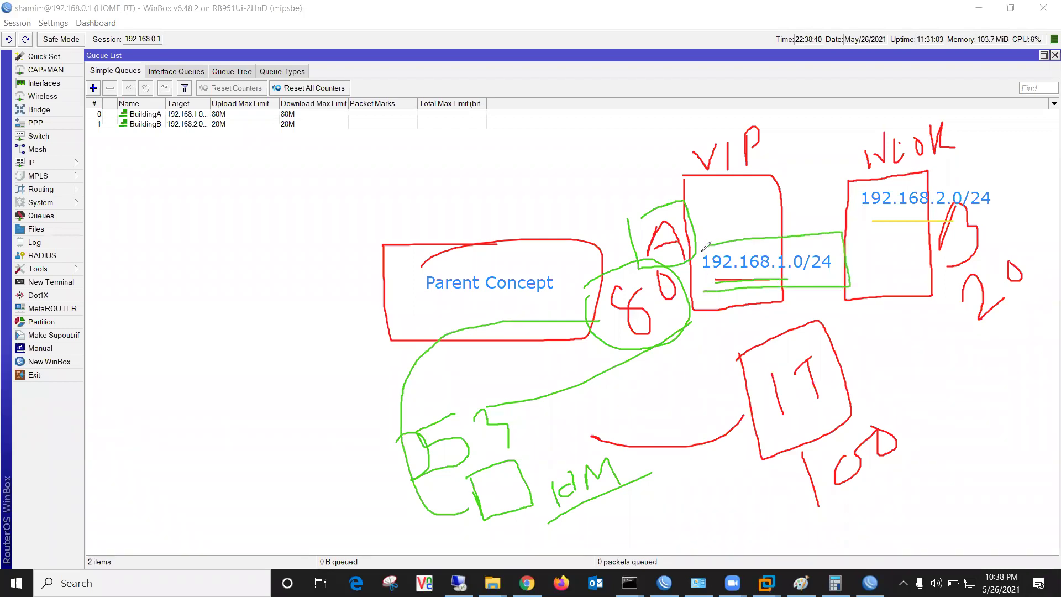
pyautogui.moveTo(269, 448)
pyautogui.mouseDown()
pyautogui.moveTo(321, 460)
pyautogui.moveTo(319, 439)
pyautogui.mouseUp()
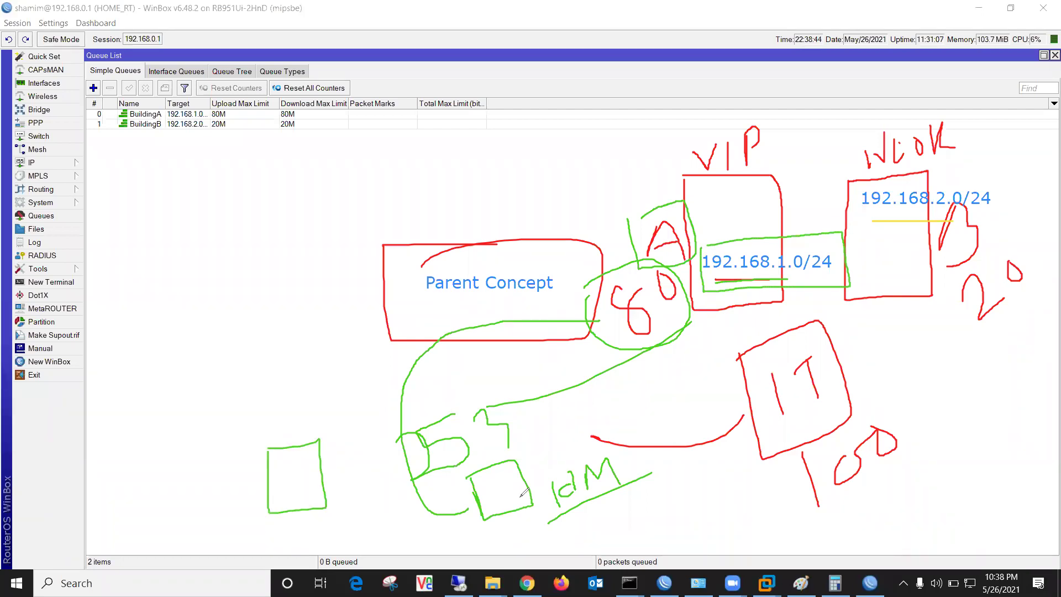
pyautogui.moveTo(589, 386)
pyautogui.mouseDown()
pyautogui.moveTo(596, 418)
pyautogui.moveTo(612, 384)
pyautogui.mouseUp()
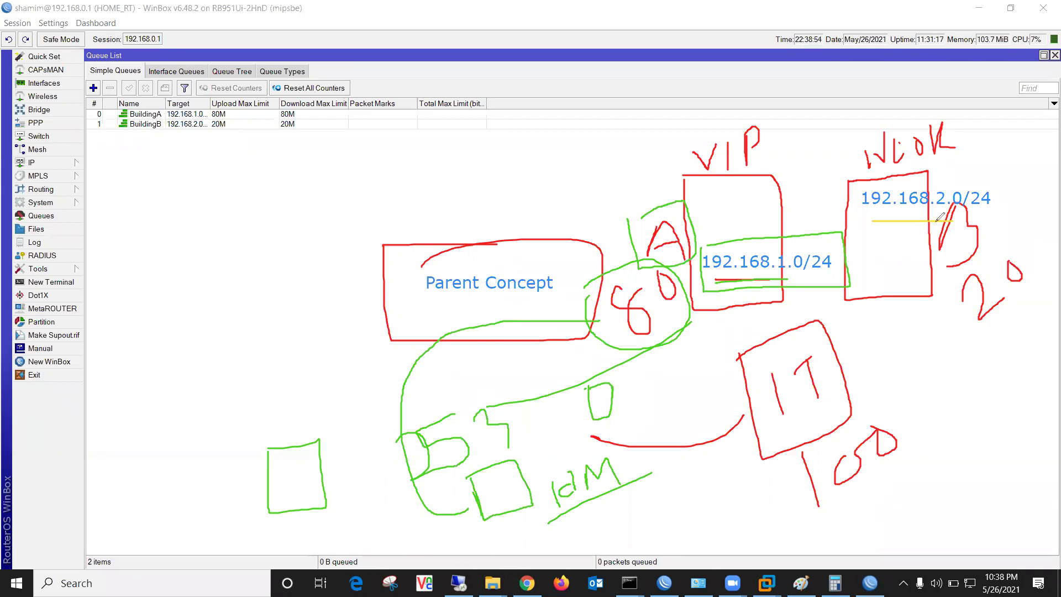
# Underline the letter B, circle the 20, and link each building's network to its bandwidth figure with green curves.
pyautogui.moveTo(926, 268); pyautogui.dragTo(1033, 266)
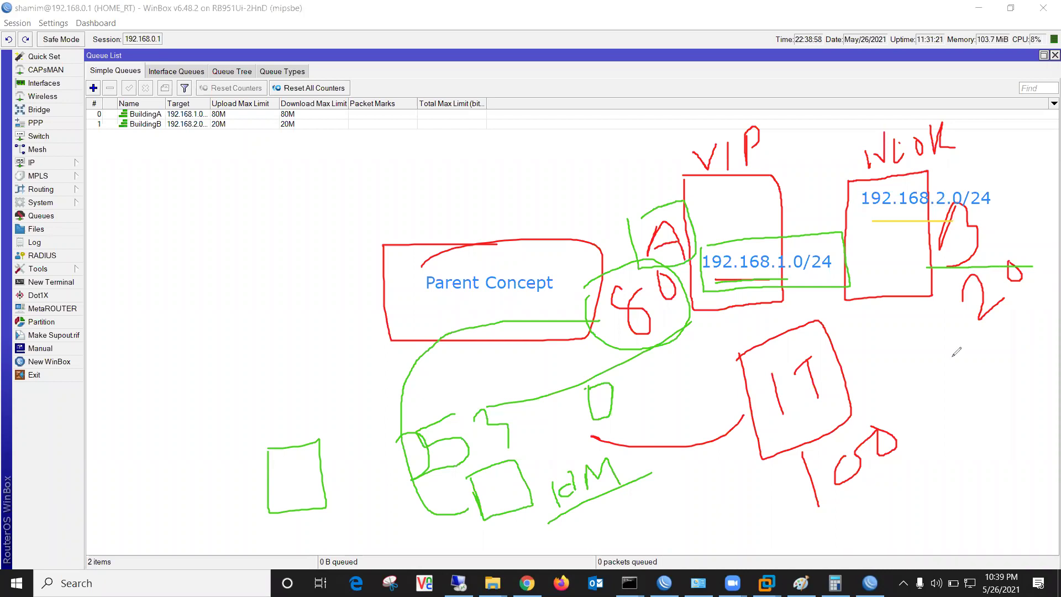
pyautogui.moveTo(965, 321)
pyautogui.mouseDown()
pyautogui.moveTo(1036, 253)
pyautogui.moveTo(1039, 274)
pyautogui.moveTo(959, 313)
pyautogui.mouseUp()
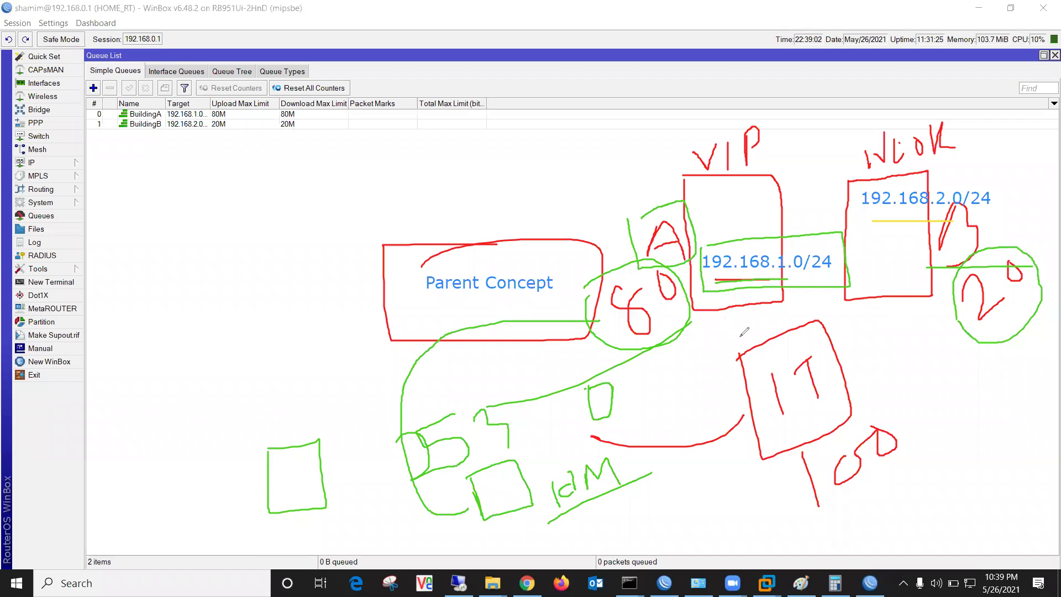
pyautogui.moveTo(762, 236)
pyautogui.mouseDown()
pyautogui.moveTo(745, 190)
pyautogui.moveTo(639, 194)
pyautogui.moveTo(613, 273)
pyautogui.mouseUp()
pyautogui.moveTo(882, 222); pyautogui.dragTo(966, 289)
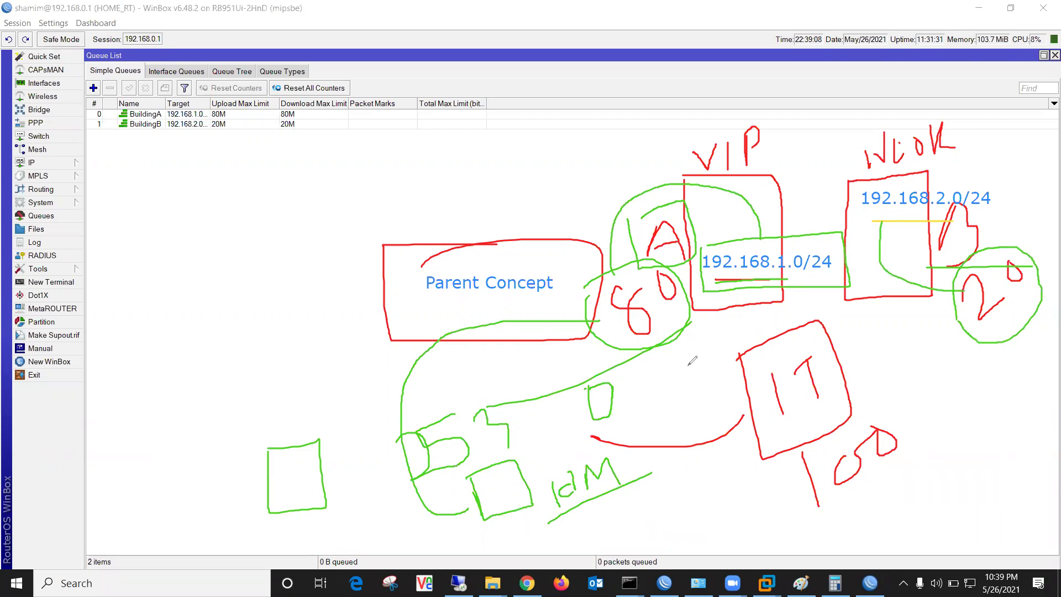
# Sketch another host box, and erase the Parent Concept box and the green sketches beside building A.
pyautogui.moveTo(255, 397); pyautogui.dragTo(303, 366)
pyautogui.moveTo(237, 351)
pyautogui.mouseDown()
pyautogui.moveTo(298, 351)
pyautogui.moveTo(303, 369)
pyautogui.moveTo(303, 352)
pyautogui.mouseUp()
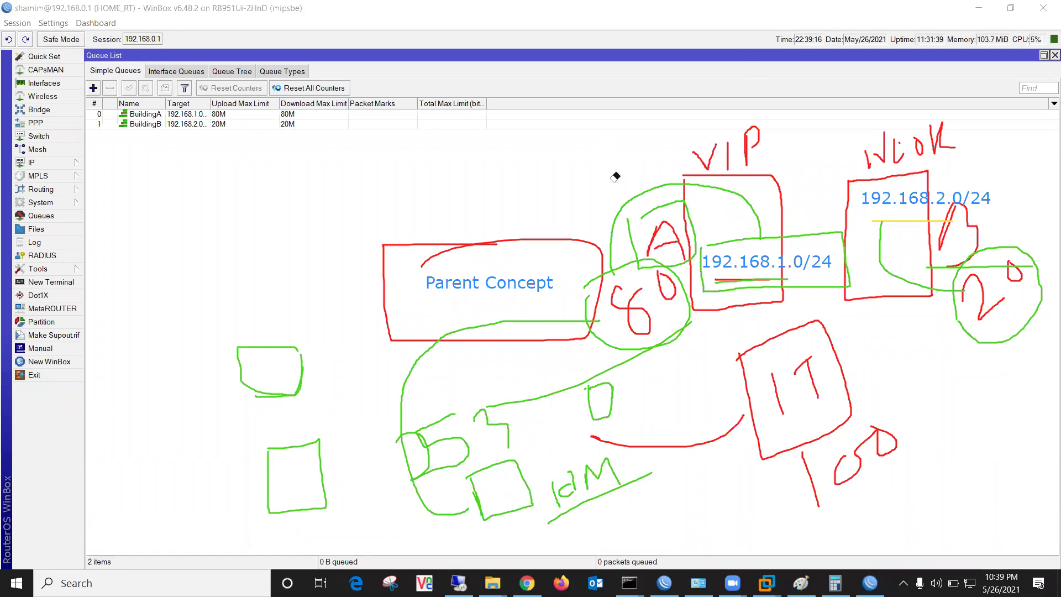
pyautogui.moveTo(634, 214)
pyautogui.mouseDown()
pyautogui.moveTo(622, 266)
pyautogui.moveTo(553, 327)
pyautogui.mouseUp()
pyautogui.moveTo(552, 468)
pyautogui.mouseDown()
pyautogui.moveTo(486, 419)
pyautogui.moveTo(474, 505)
pyautogui.moveTo(474, 492)
pyautogui.moveTo(249, 449)
pyautogui.moveTo(298, 423)
pyautogui.moveTo(630, 474)
pyautogui.mouseUp()
pyautogui.moveTo(643, 369); pyautogui.dragTo(582, 374)
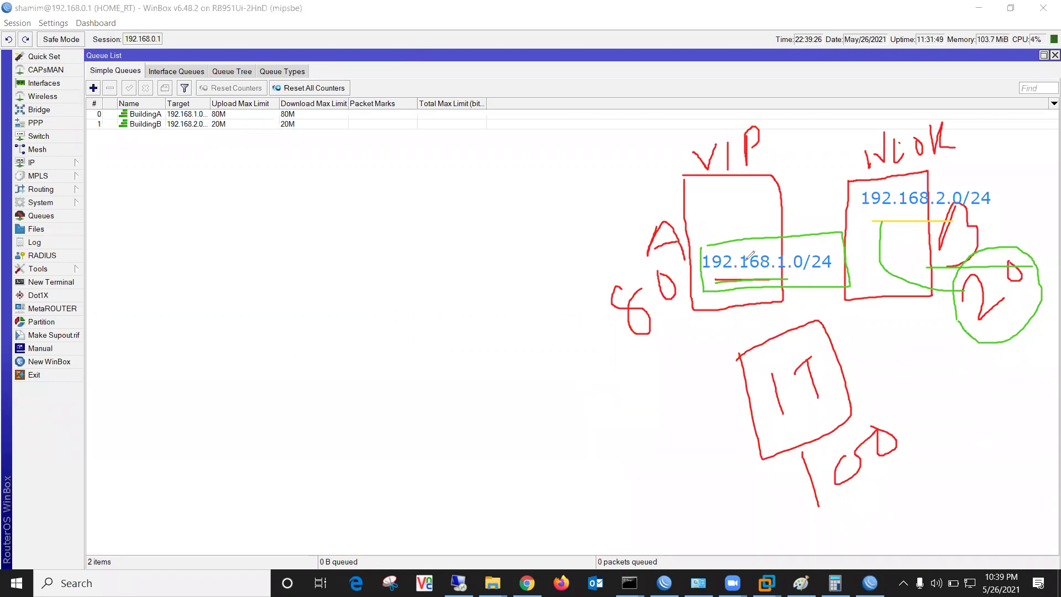
# Underline 192.168.1.0/24, mark the 80, and draw a curve from the network to a host box labelled 5.
pyautogui.moveTo(708, 281); pyautogui.dragTo(825, 276)
pyautogui.moveTo(651, 349); pyautogui.dragTo(684, 317)
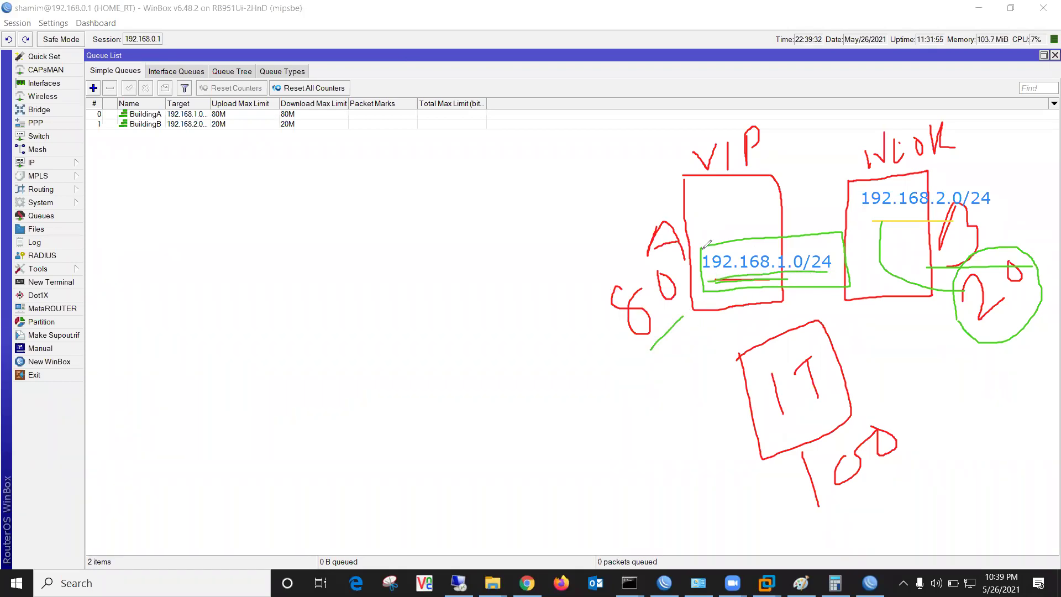
pyautogui.moveTo(701, 246)
pyautogui.mouseDown()
pyautogui.moveTo(575, 177)
pyautogui.moveTo(484, 249)
pyautogui.mouseUp()
pyautogui.moveTo(469, 251)
pyautogui.mouseDown()
pyautogui.moveTo(466, 285)
pyautogui.moveTo(530, 250)
pyautogui.moveTo(459, 251)
pyautogui.mouseUp()
pyautogui.moveTo(574, 255)
pyautogui.mouseDown()
pyautogui.moveTo(548, 259)
pyautogui.moveTo(569, 271)
pyautogui.moveTo(556, 283)
pyautogui.mouseUp()
# Sketch two more host boxes below the first one, labelled 12 and 10.
pyautogui.moveTo(468, 324); pyautogui.dragTo(525, 373)
pyautogui.moveTo(536, 338); pyautogui.dragTo(530, 369)
pyautogui.moveTo(467, 336); pyautogui.dragTo(538, 333)
pyautogui.moveTo(555, 334)
pyautogui.mouseDown()
pyautogui.moveTo(557, 357)
pyautogui.moveTo(575, 355)
pyautogui.mouseUp()
pyautogui.moveTo(459, 415)
pyautogui.mouseDown()
pyautogui.moveTo(512, 454)
pyautogui.moveTo(468, 411)
pyautogui.mouseUp()
pyautogui.moveTo(534, 422)
pyautogui.mouseDown()
pyautogui.moveTo(533, 442)
pyautogui.moveTo(557, 434)
pyautogui.moveTo(567, 409)
pyautogui.mouseUp()
# Enclose the host boxes in a tall green frame and write 500 with a slash beside it.
pyautogui.moveTo(486, 486); pyautogui.dragTo(479, 542)
pyautogui.moveTo(534, 246)
pyautogui.mouseDown()
pyautogui.moveTo(572, 235)
pyautogui.moveTo(581, 347)
pyautogui.moveTo(492, 503)
pyautogui.moveTo(497, 410)
pyautogui.mouseUp()
pyautogui.moveTo(509, 332); pyautogui.dragTo(570, 237)
pyautogui.moveTo(312, 361)
pyautogui.mouseDown()
pyautogui.moveTo(285, 408)
pyautogui.moveTo(312, 436)
pyautogui.mouseUp()
pyautogui.moveTo(346, 354)
pyautogui.mouseDown()
pyautogui.moveTo(357, 390)
pyautogui.moveTo(371, 338)
pyautogui.moveTo(382, 359)
pyautogui.moveTo(329, 474)
pyautogui.mouseUp()
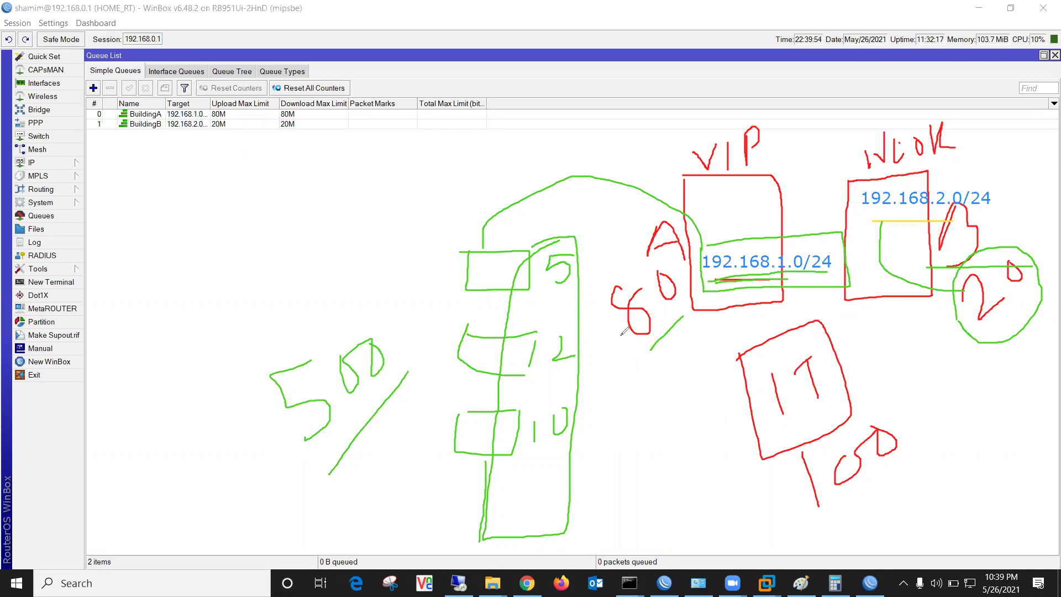
# Outline the 80 and the column of host boxes again, and underline building A's network.
pyautogui.moveTo(594, 264)
pyautogui.mouseDown()
pyautogui.moveTo(695, 301)
pyautogui.moveTo(627, 378)
pyautogui.moveTo(609, 269)
pyautogui.mouseUp()
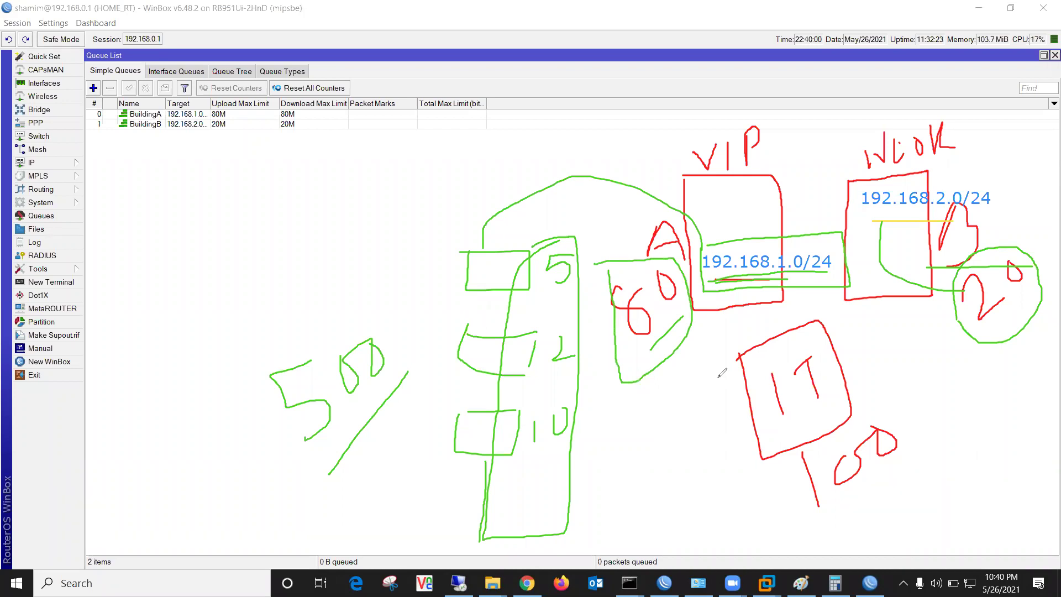
pyautogui.moveTo(523, 258)
pyautogui.mouseDown()
pyautogui.moveTo(496, 545)
pyautogui.moveTo(583, 303)
pyautogui.moveTo(579, 229)
pyautogui.moveTo(492, 237)
pyautogui.mouseUp()
pyautogui.moveTo(806, 276); pyautogui.dragTo(708, 282)
pyautogui.moveTo(611, 263)
pyautogui.mouseDown()
pyautogui.moveTo(694, 273)
pyautogui.moveTo(587, 371)
pyautogui.moveTo(609, 267)
pyautogui.mouseUp()
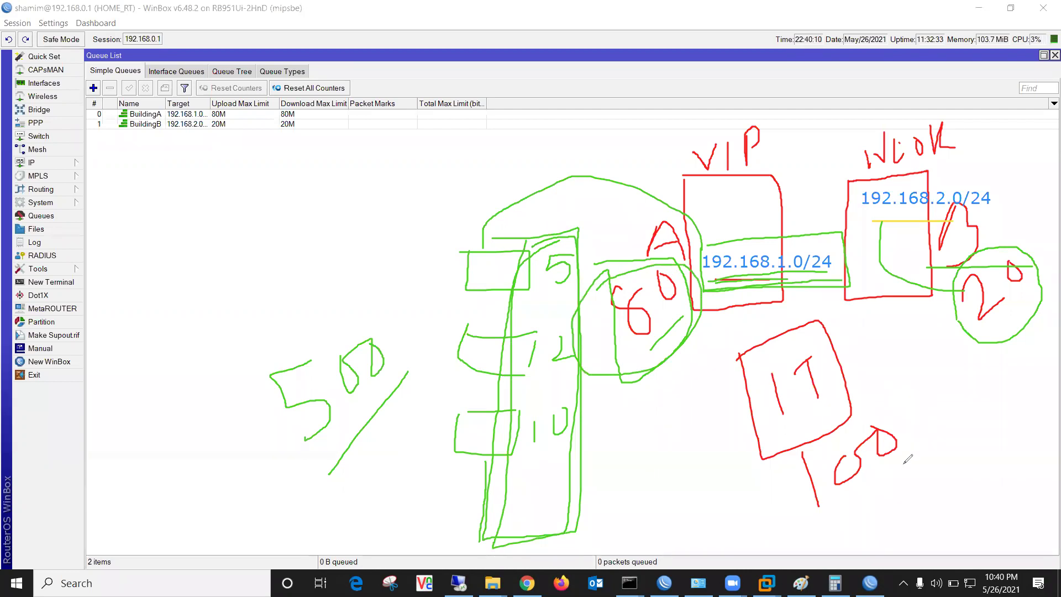
# Mark building A's network and the 100, 80 and 20 bandwidth figures with green strokes.
pyautogui.moveTo(711, 284); pyautogui.dragTo(812, 267)
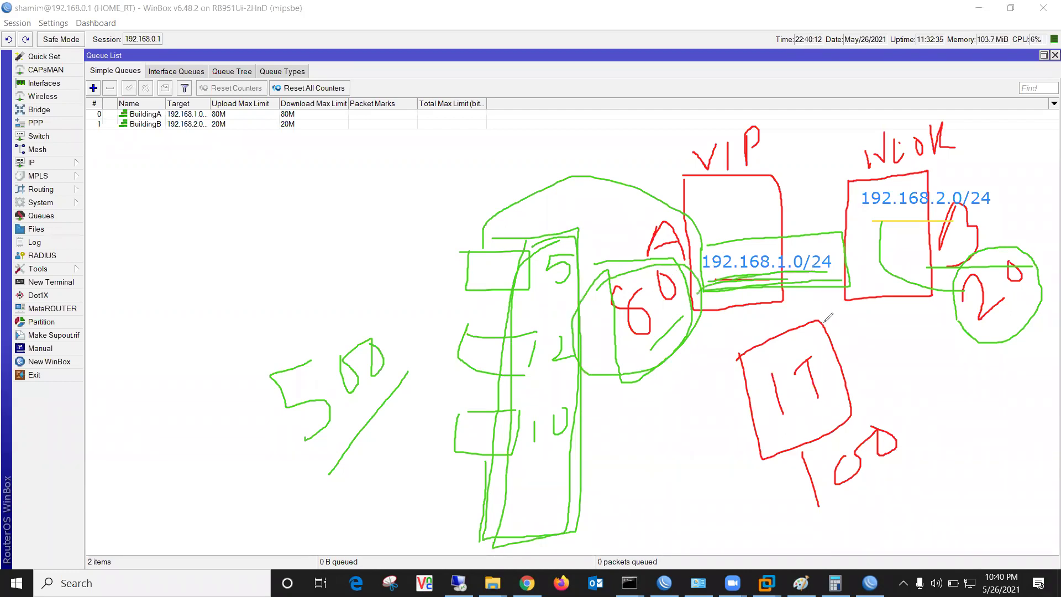
pyautogui.moveTo(860, 519); pyautogui.dragTo(914, 465)
pyautogui.moveTo(637, 348); pyautogui.dragTo(690, 318)
pyautogui.moveTo(968, 330)
pyautogui.mouseDown()
pyautogui.moveTo(990, 312)
pyautogui.moveTo(1052, 298)
pyautogui.mouseUp()
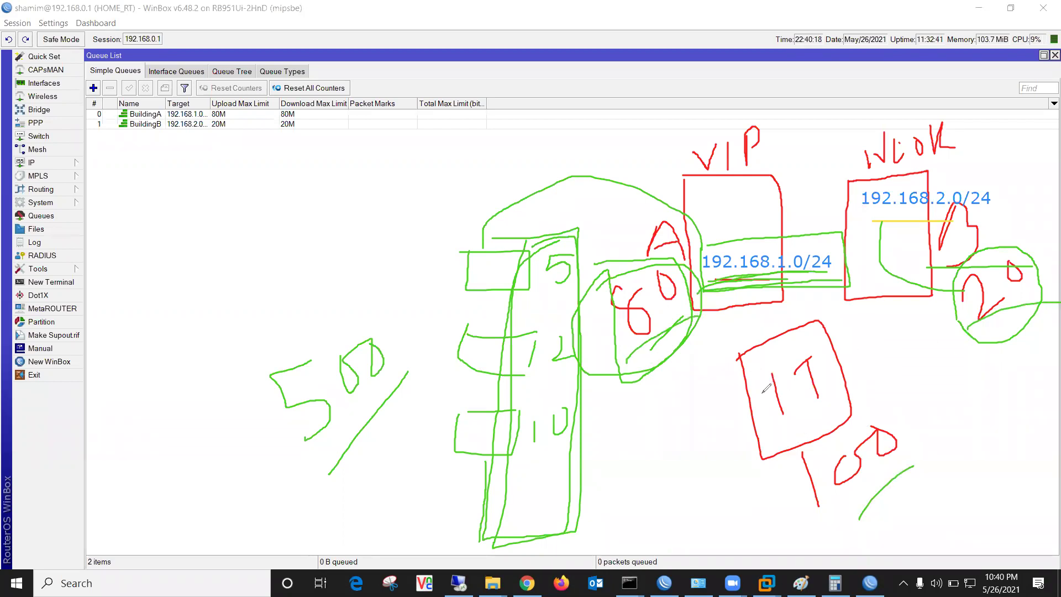
# Frame 192.168.1.0/24 again and draw curves from it to the host boxes labelled 5 and 12.
pyautogui.moveTo(708, 246)
pyautogui.mouseDown()
pyautogui.moveTo(836, 231)
pyautogui.moveTo(843, 269)
pyautogui.moveTo(717, 288)
pyautogui.mouseUp()
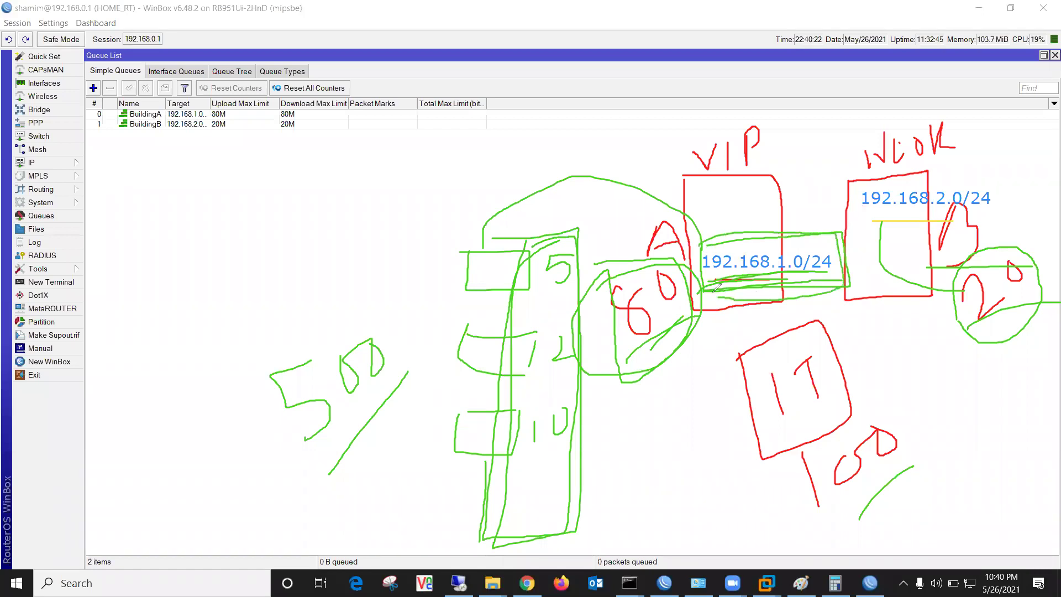
pyautogui.moveTo(701, 247)
pyautogui.mouseDown()
pyautogui.moveTo(353, 266)
pyautogui.moveTo(453, 268)
pyautogui.mouseUp()
pyautogui.moveTo(540, 131)
pyautogui.mouseDown()
pyautogui.moveTo(278, 160)
pyautogui.moveTo(442, 350)
pyautogui.mouseUp()
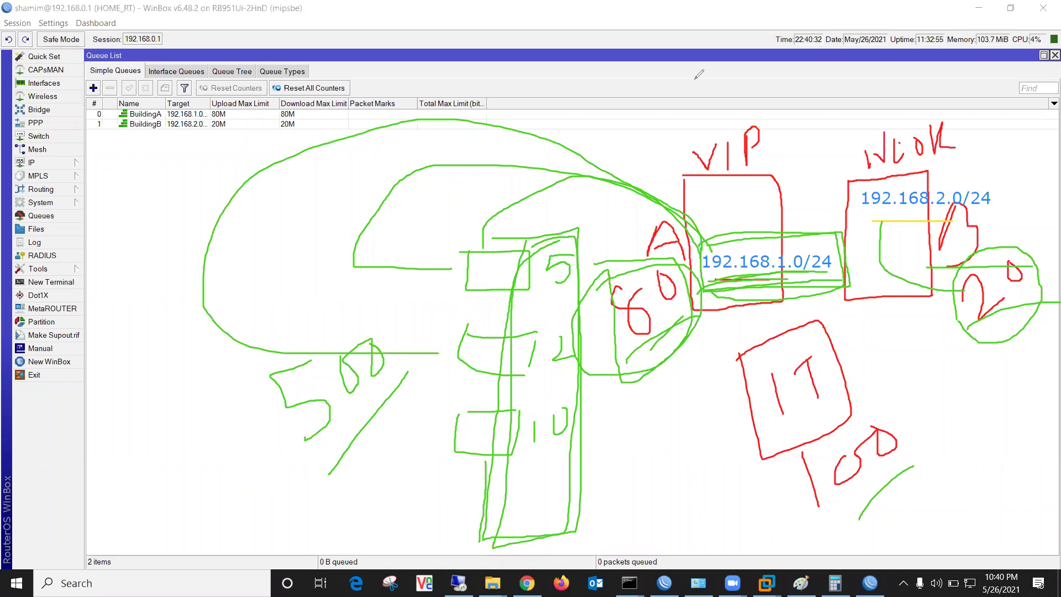
# Clear all drawn annotations and widen the queue list's Target column to fit its contents.
pyautogui.press('e')
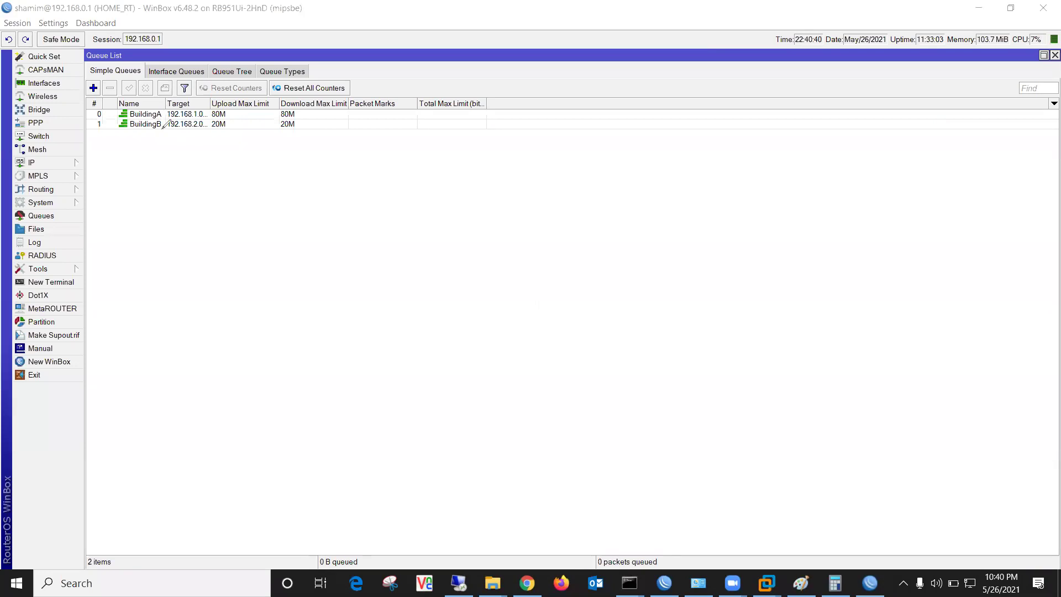
pyautogui.doubleClick(211, 104)
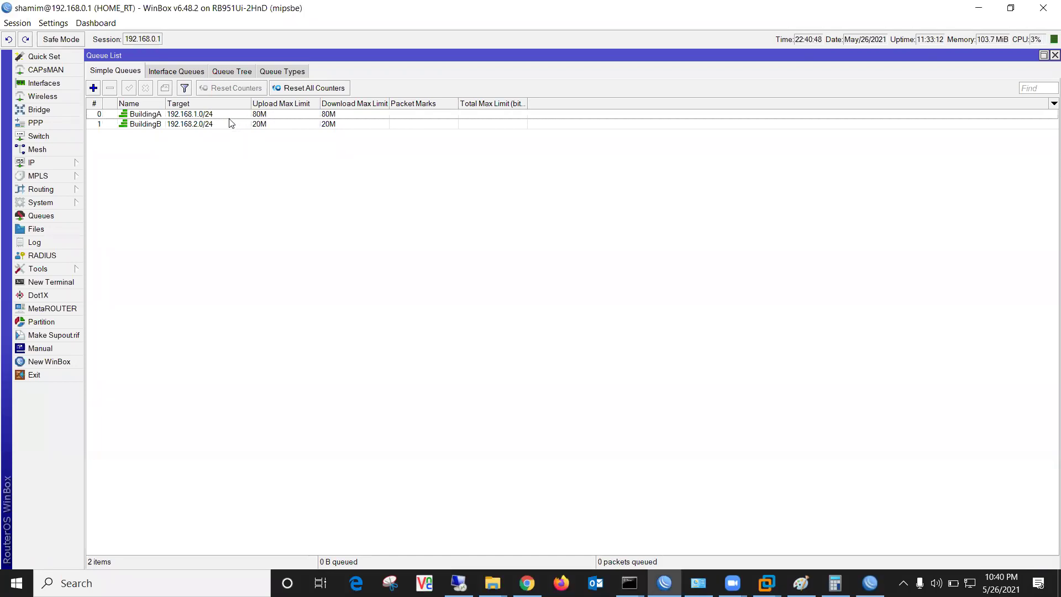
# Start a new simple queue named VIP1 with target 192.168.1.10.
pyautogui.click(93, 89)
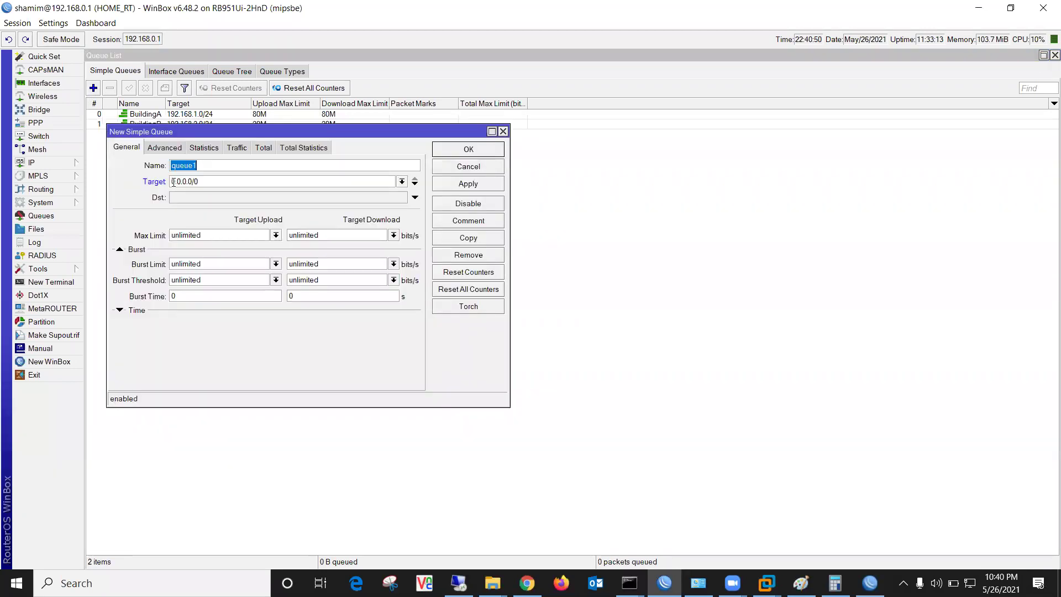
pyautogui.write('Child')
pyautogui.press('BackSpace')
pyautogui.press('BackSpace')
pyautogui.press('BackSpace')
pyautogui.press('BackSpace')
pyautogui.write('IP1')
pyautogui.moveTo(232, 132); pyautogui.dragTo(472, 189)
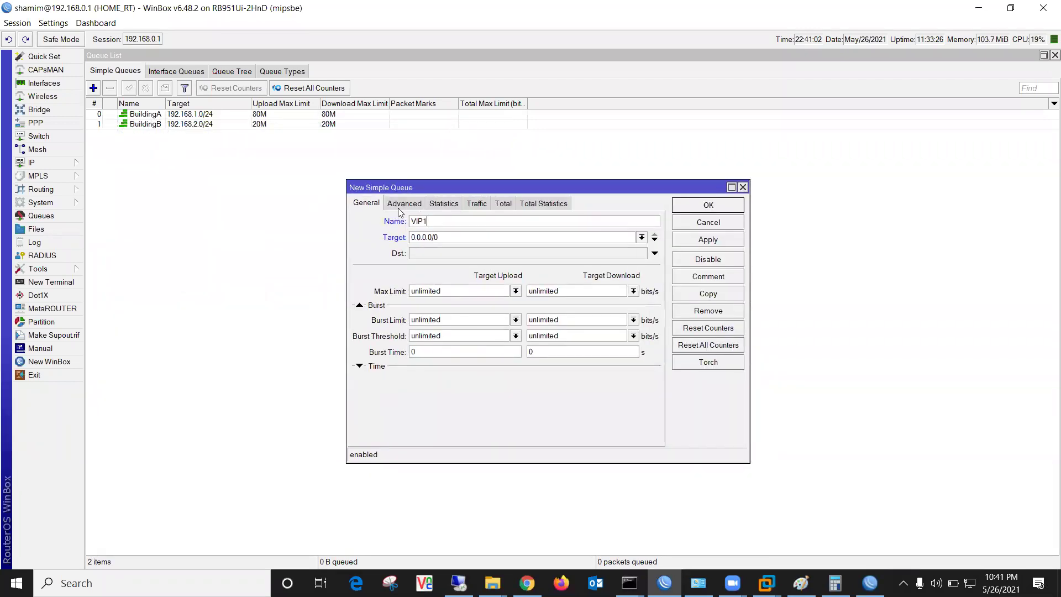
pyautogui.press('Tab')
pyautogui.write('192.168.1.10')
pyautogui.moveTo(443, 238); pyautogui.dragTo(355, 240)
pyautogui.press('Tab')
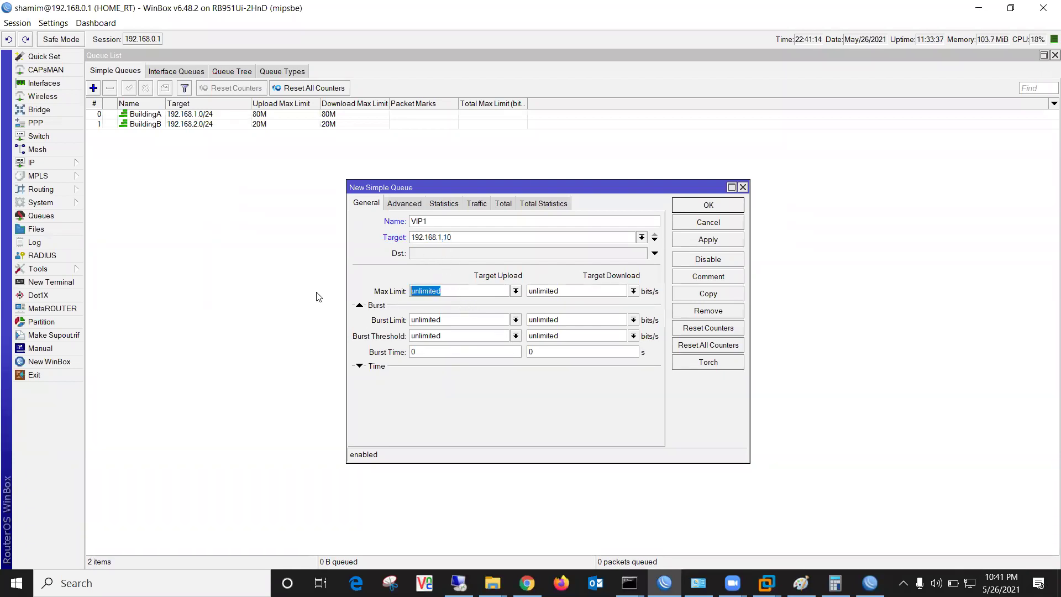
# Set VIP1's max limit to 5M for both upload and download and save the queue.
pyautogui.write('5M')
pyautogui.press('Tab')
pyautogui.write('5M')
pyautogui.click(705, 207)
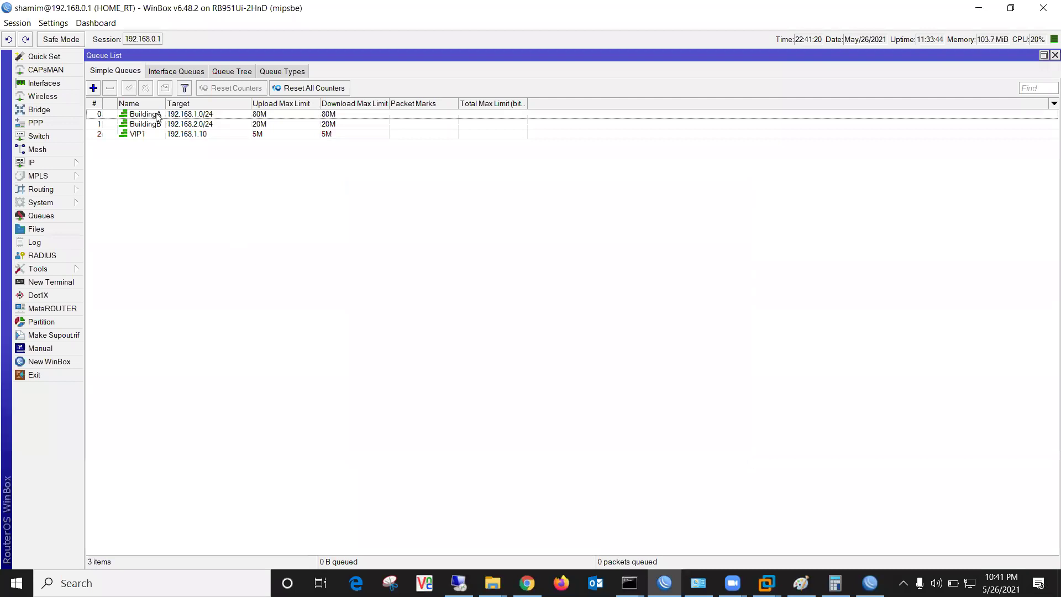
# Start a new simple queue named VIP2 with target 192.168.1.11.
pyautogui.click(93, 88)
pyautogui.write('VIP2')
pyautogui.press('Tab')
pyautogui.write('192.168.1.11')
# Set VIP2's max limit to 10M for both upload and download and save the queue.
pyautogui.click(423, 291)
pyautogui.doubleClick(423, 291)
pyautogui.write('10M')
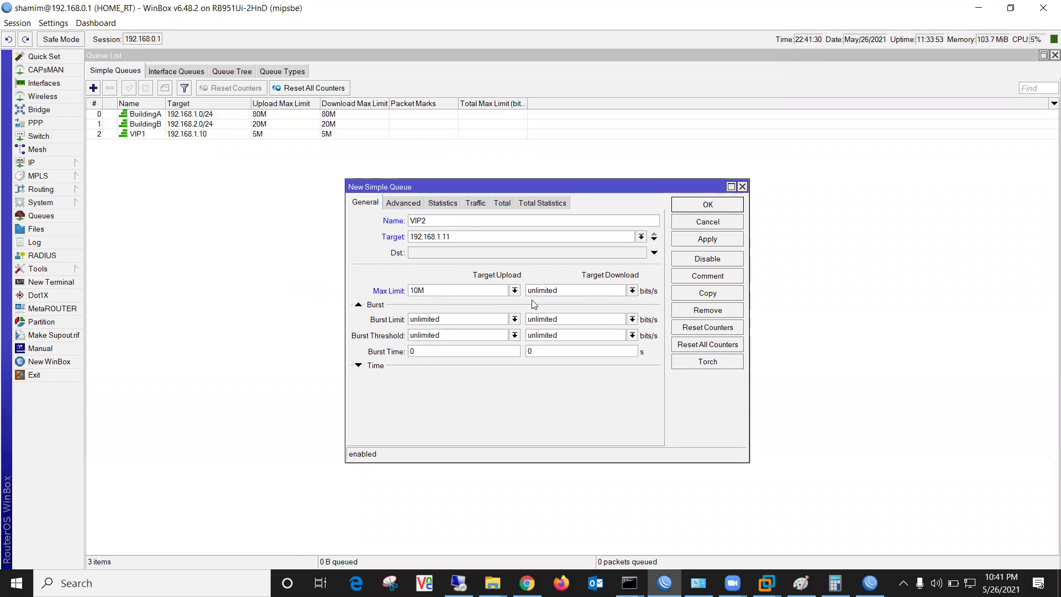
pyautogui.press('Tab')
pyautogui.write('10M')
pyautogui.click(713, 207)
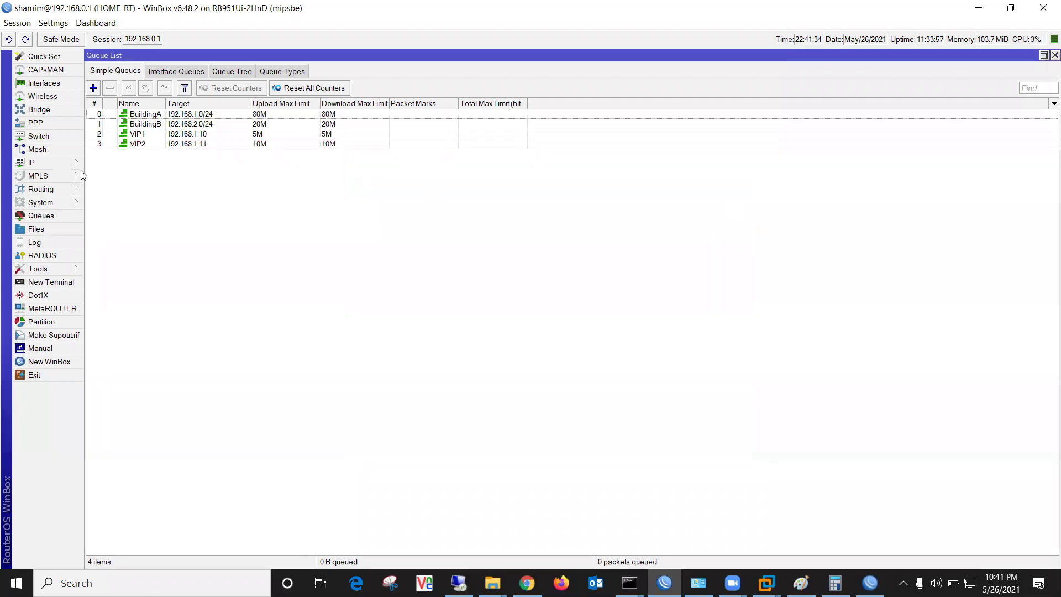
# Start a new simple queue named Worker1 with target 192.168.2.10.
pyautogui.click(94, 88)
pyautogui.write('Worker')
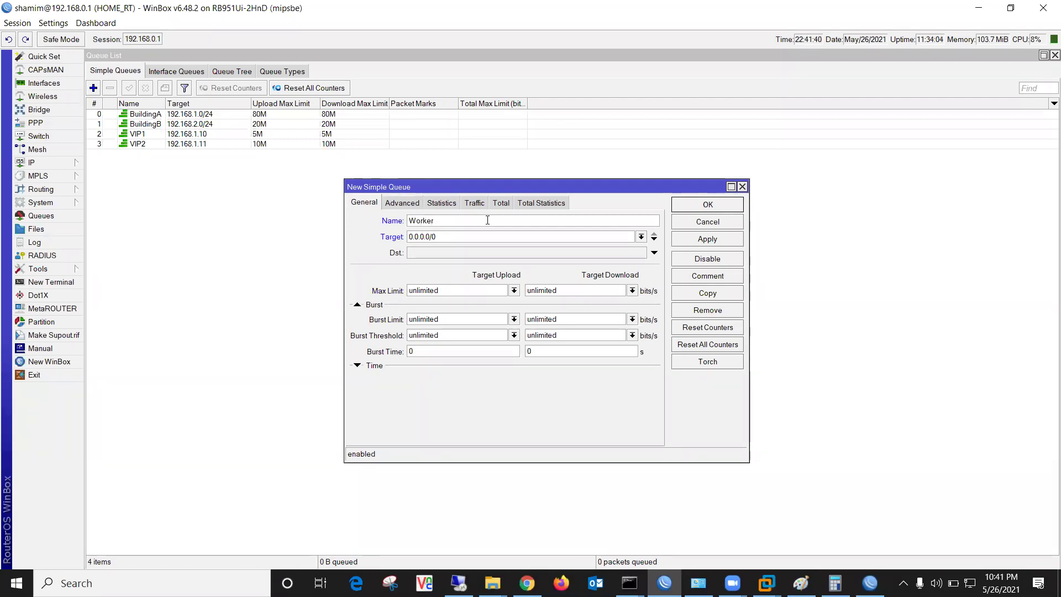
pyautogui.doubleClick(455, 238)
pyautogui.write('192.1')
# Set Worker1's max limit to 2M for both upload and download and save the queue.
pyautogui.doubleClick(446, 289)
pyautogui.write('2M')
pyautogui.press('Tab')
pyautogui.write('2M')
pyautogui.click(697, 239)
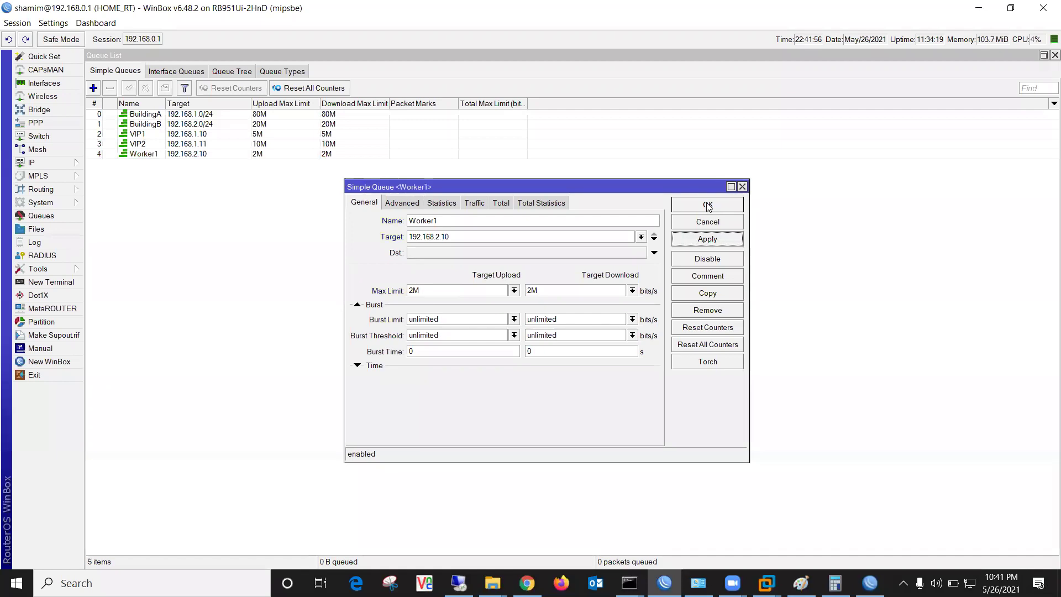
pyautogui.click(708, 205)
# Start a new simple queue named Worker2 with target 192.168.2.11.
pyautogui.click(93, 87)
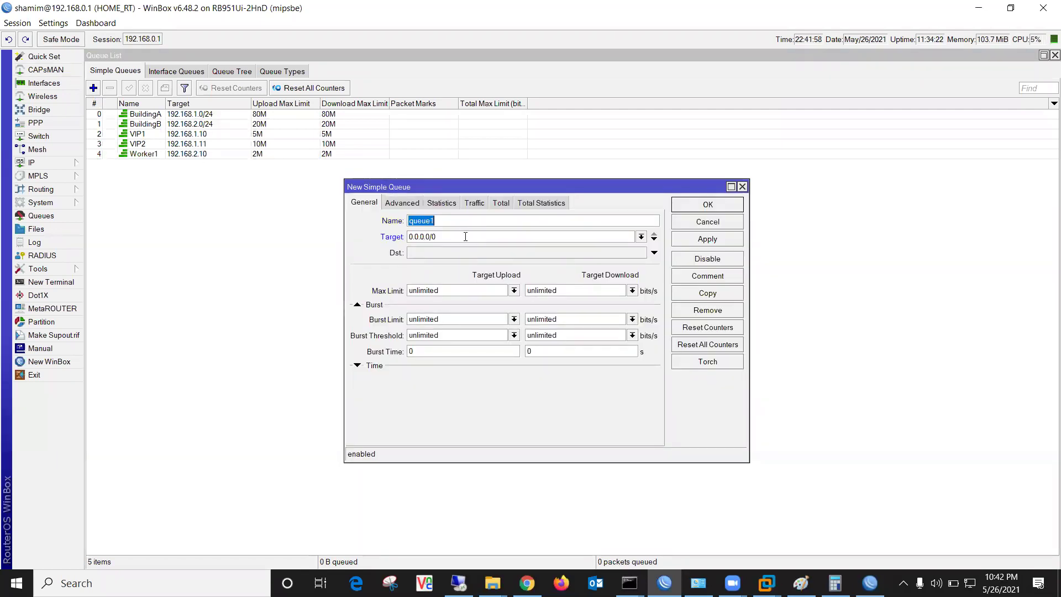
pyautogui.write('w')
pyautogui.press('BackSpace')
pyautogui.write('W')
pyautogui.doubleClick(440, 223)
pyautogui.click(440, 223)
pyautogui.write('ork')
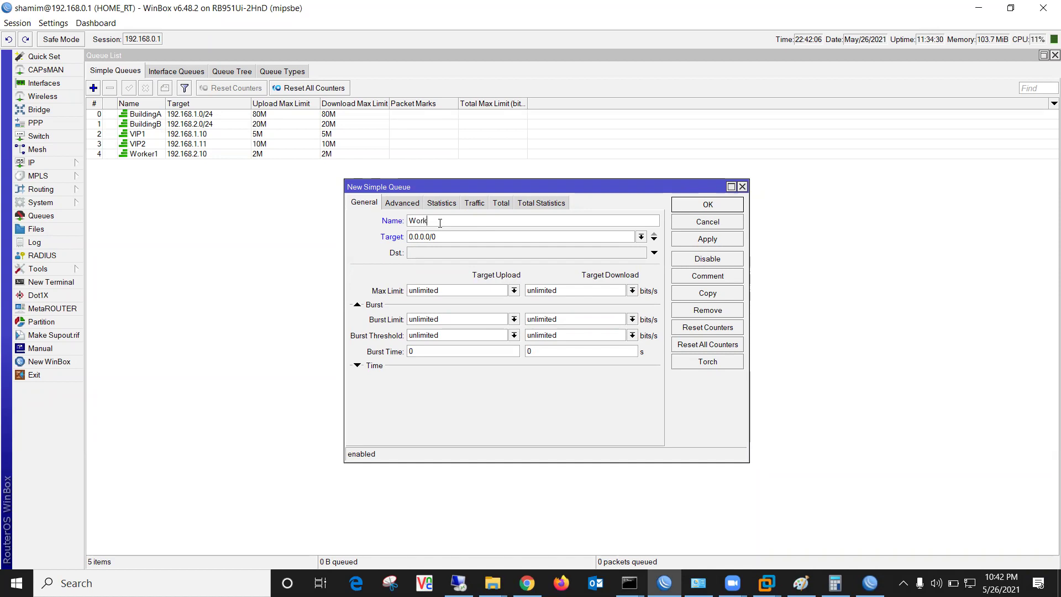
pyautogui.press('Tab')
pyautogui.write('192.168.2.11')
# Set Worker2's max limit to 3M for both upload and download and save the queue.
pyautogui.press('Tab')
pyautogui.write('3M')
pyautogui.press('Tab')
pyautogui.write('3M')
pyautogui.click(702, 242)
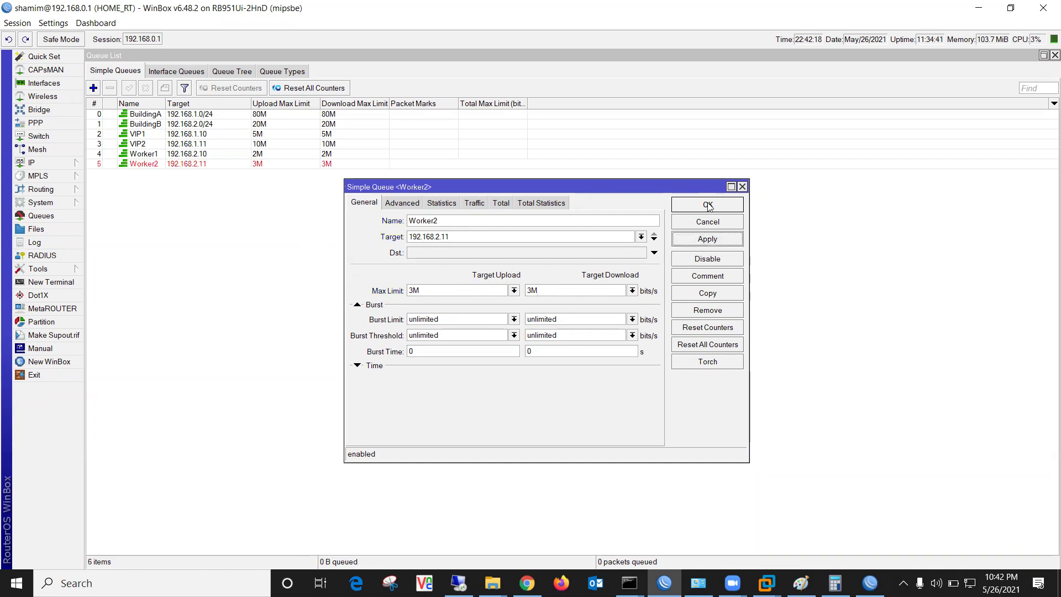
pyautogui.click(708, 204)
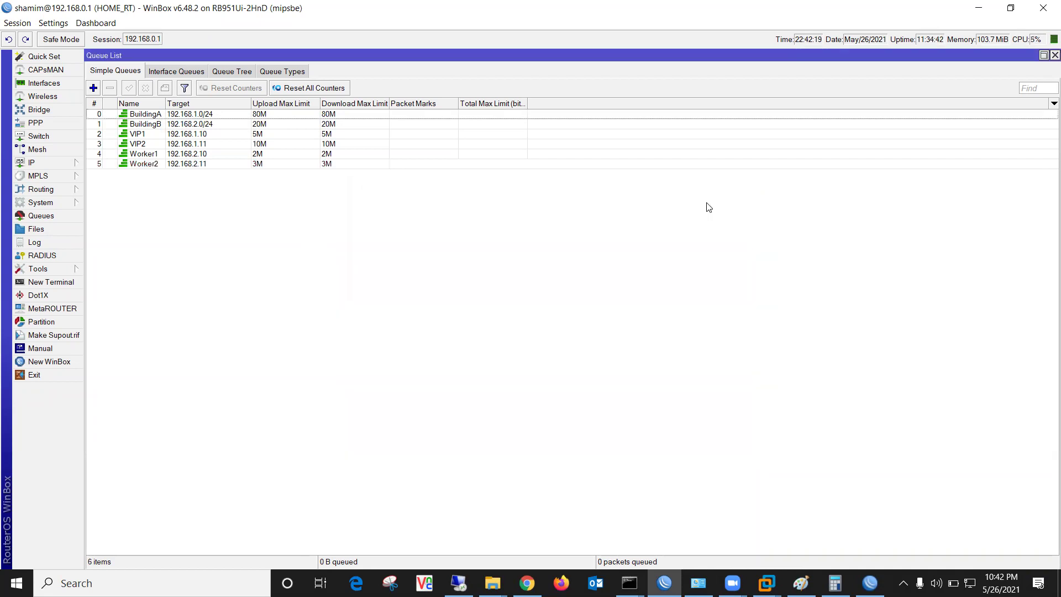
# Compare the VIP and Worker queues with BuildingA and BuildingB to see which building subnet each host belongs to.
pyautogui.click(152, 134)
pyautogui.click(153, 145)
pyautogui.click(155, 163)
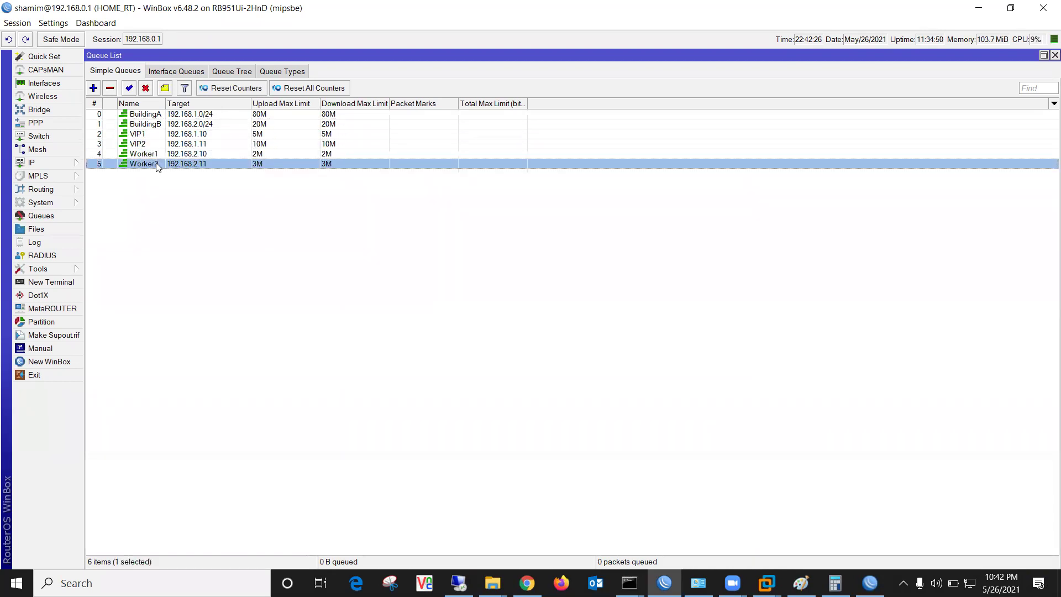
pyautogui.click(141, 136)
pyautogui.click(142, 145)
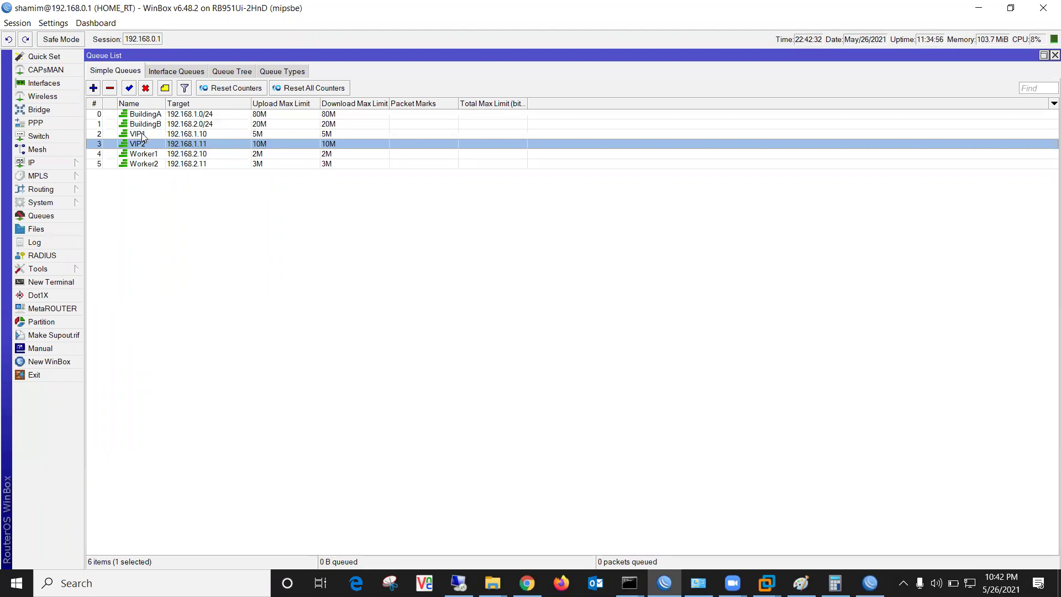
pyautogui.click(153, 116)
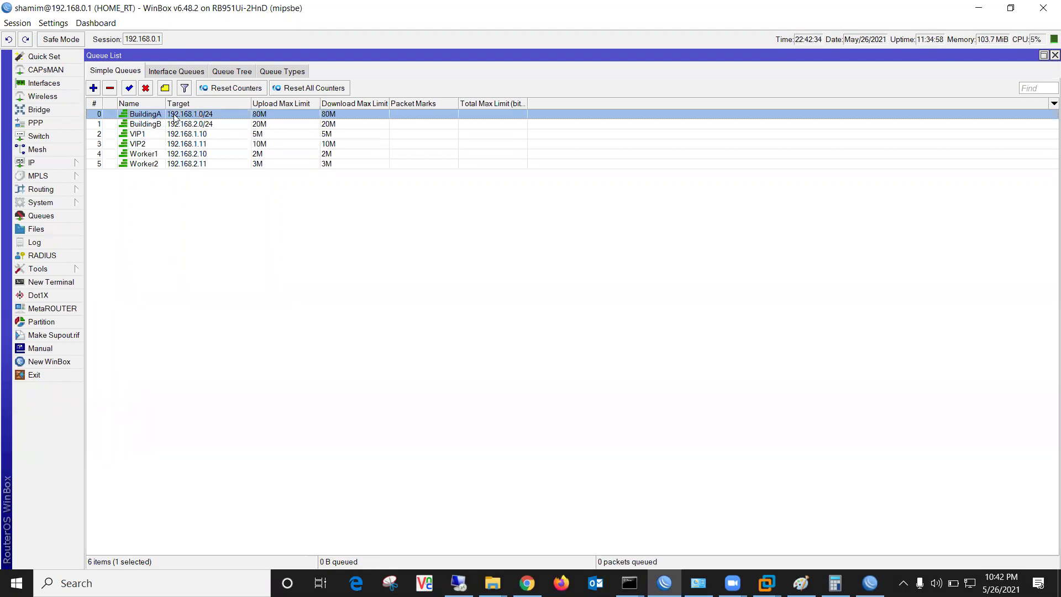
pyautogui.click(145, 156)
pyautogui.click(144, 164)
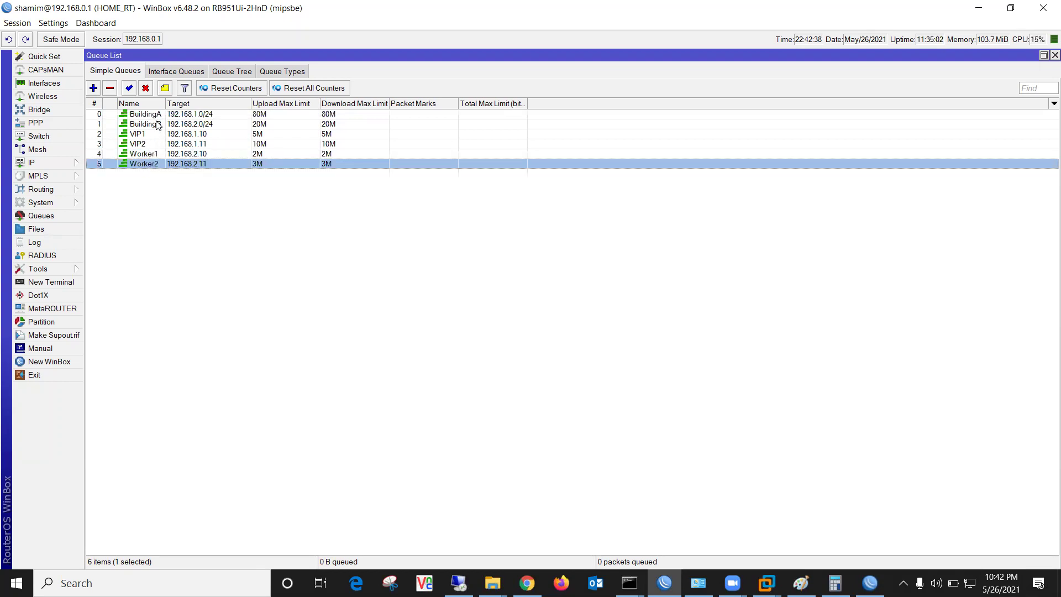
pyautogui.click(157, 125)
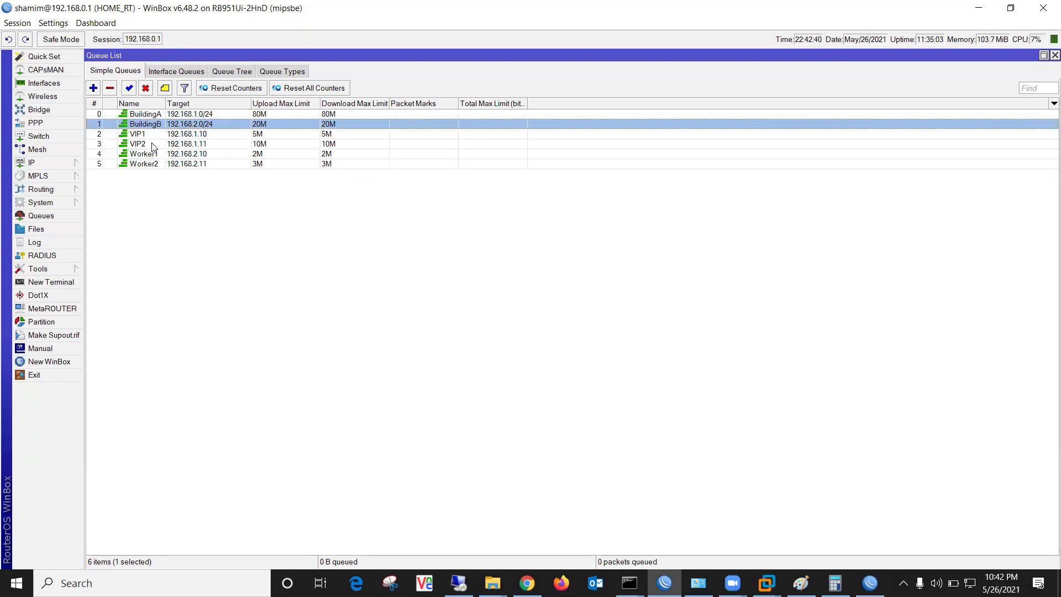
# Set the parent of the VIP1 queue to BuildingA and save it.
pyautogui.doubleClick(147, 135)
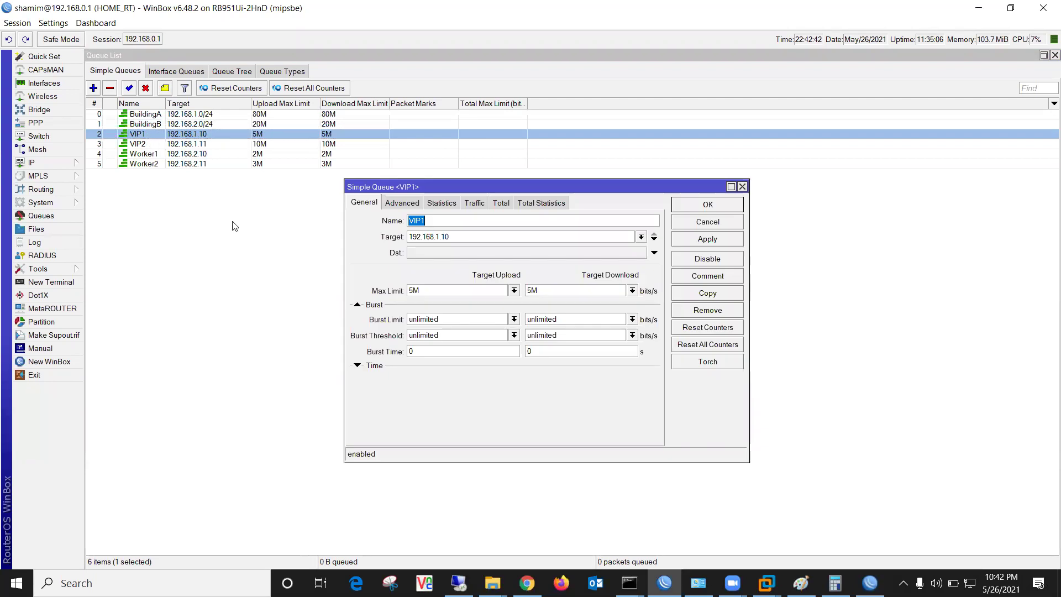
pyautogui.click(402, 202)
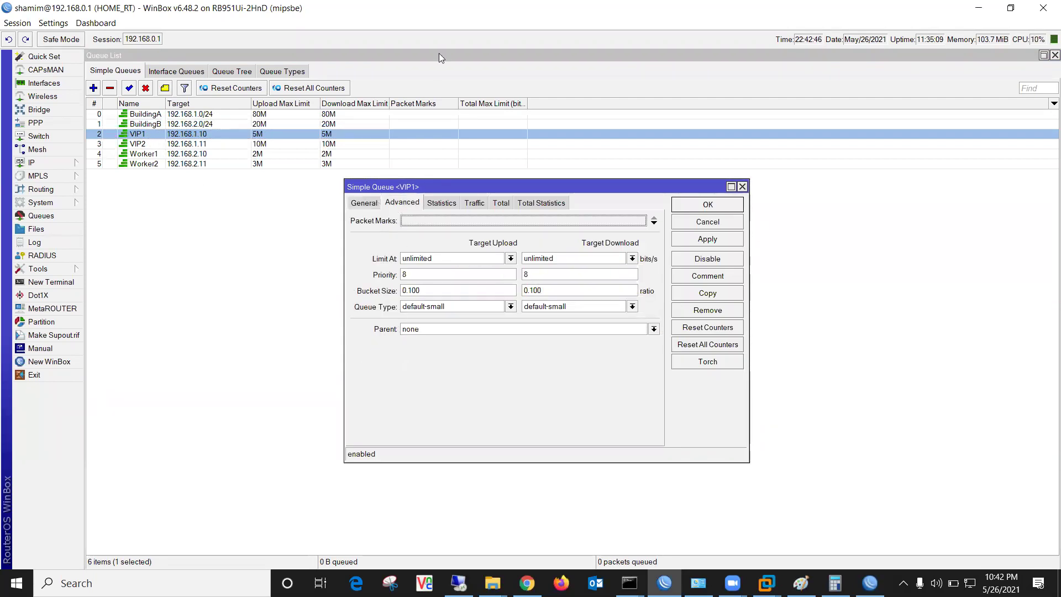
pyautogui.moveTo(366, 344); pyautogui.dragTo(422, 343)
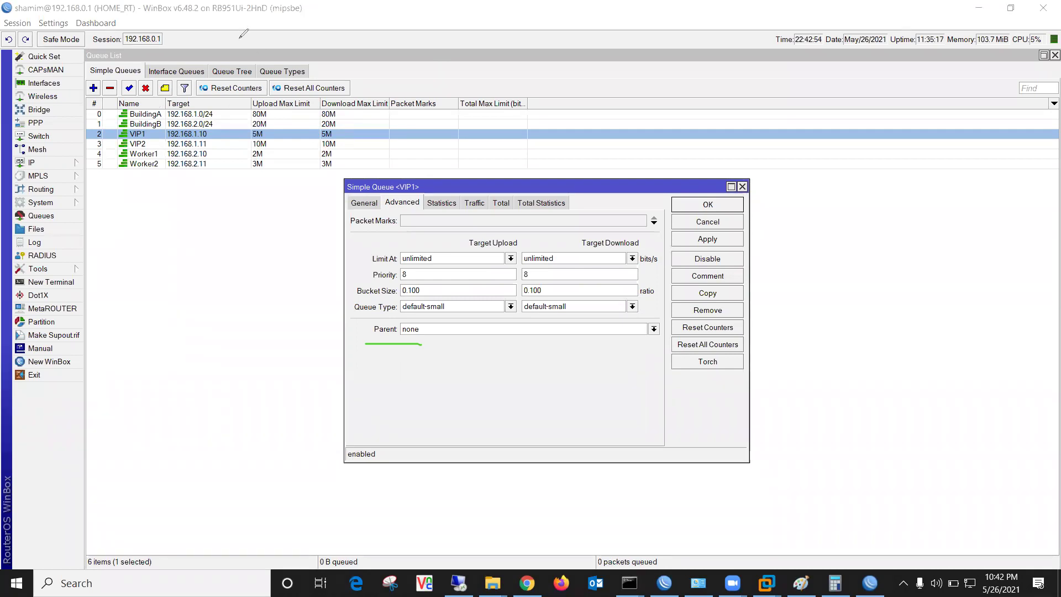
pyautogui.click(452, 330)
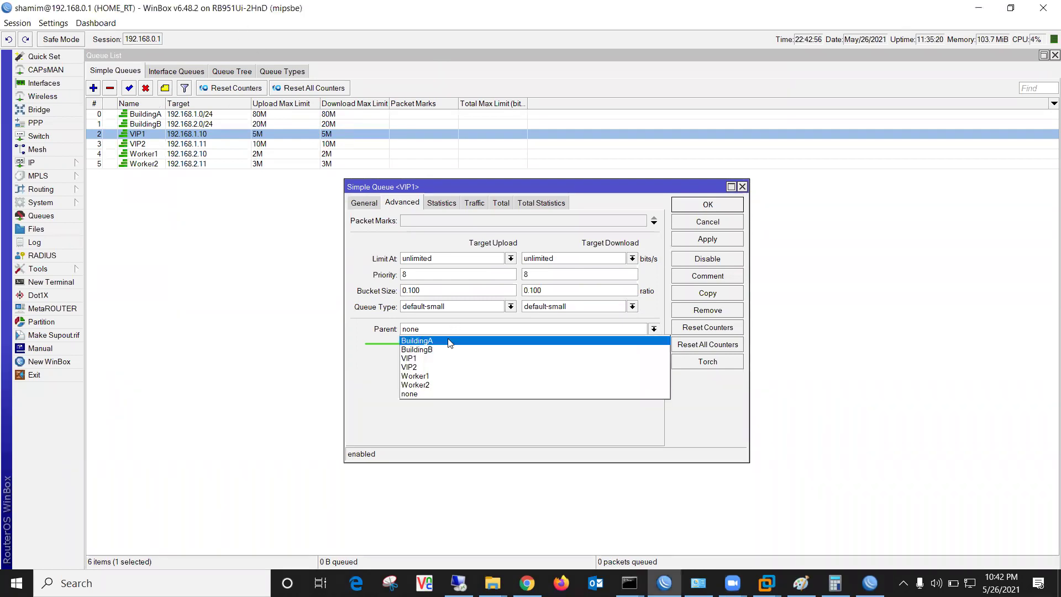
pyautogui.click(430, 345)
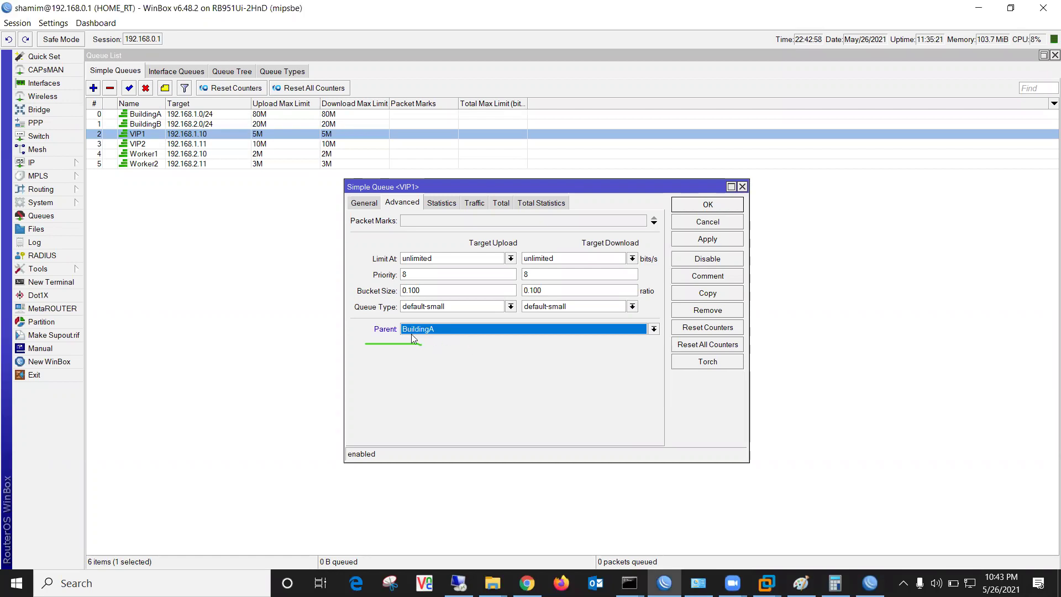
pyautogui.click(728, 208)
# Set the parent of the VIP2 queue to BuildingA and save it.
pyautogui.doubleClick(138, 144)
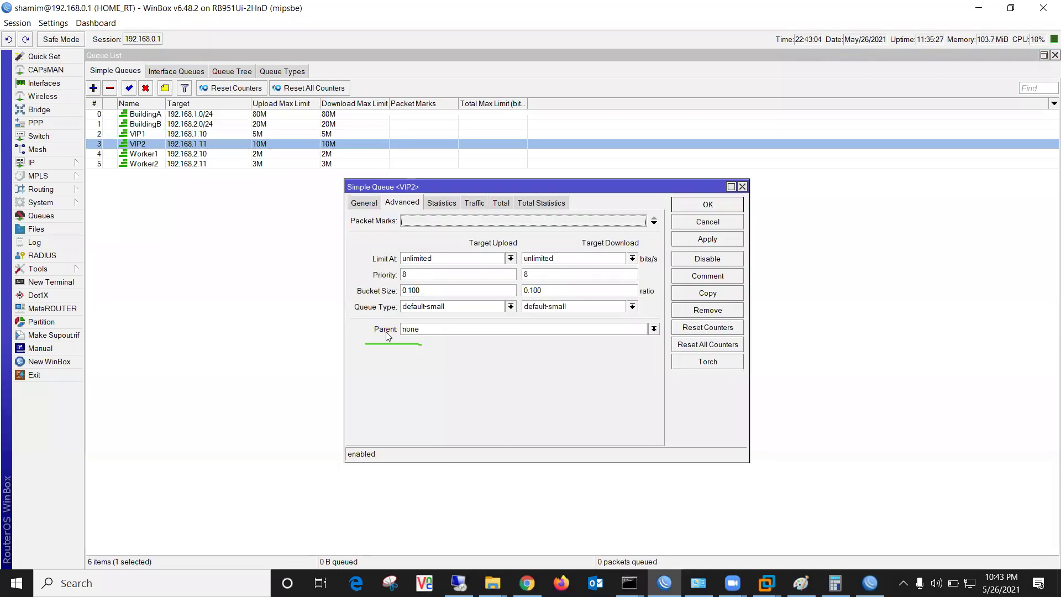
pyautogui.click(520, 330)
pyautogui.click(448, 343)
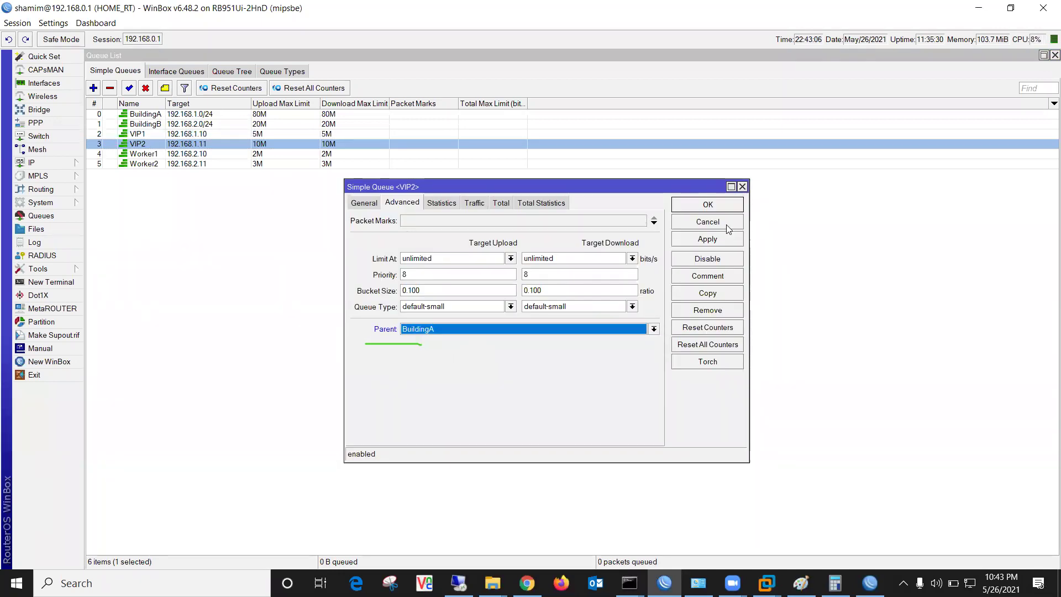
pyautogui.click(724, 206)
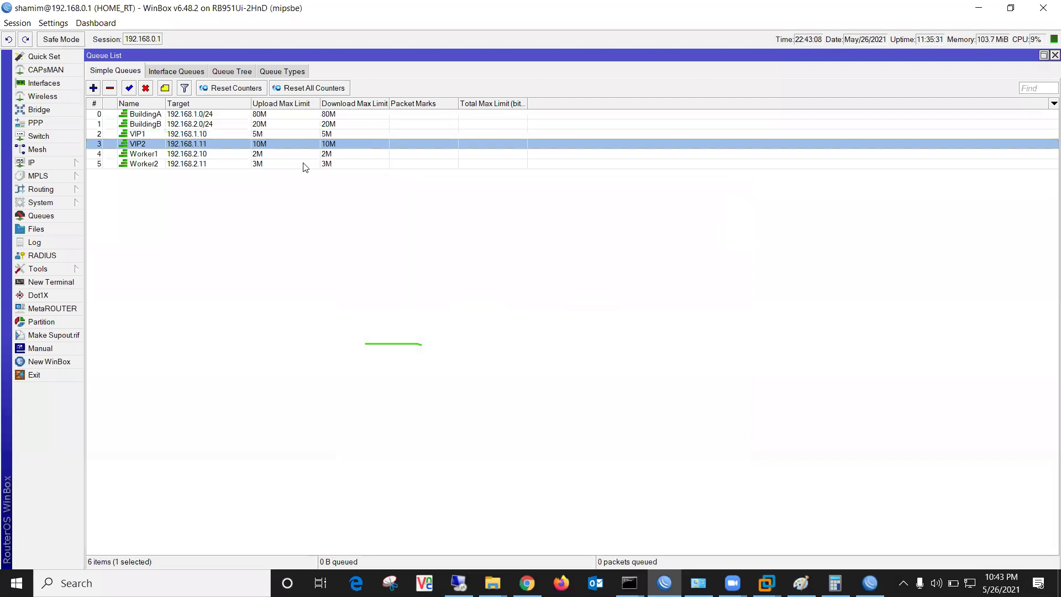
# Set the parent of the Worker1 queue to BuildingB and save it.
pyautogui.doubleClick(148, 156)
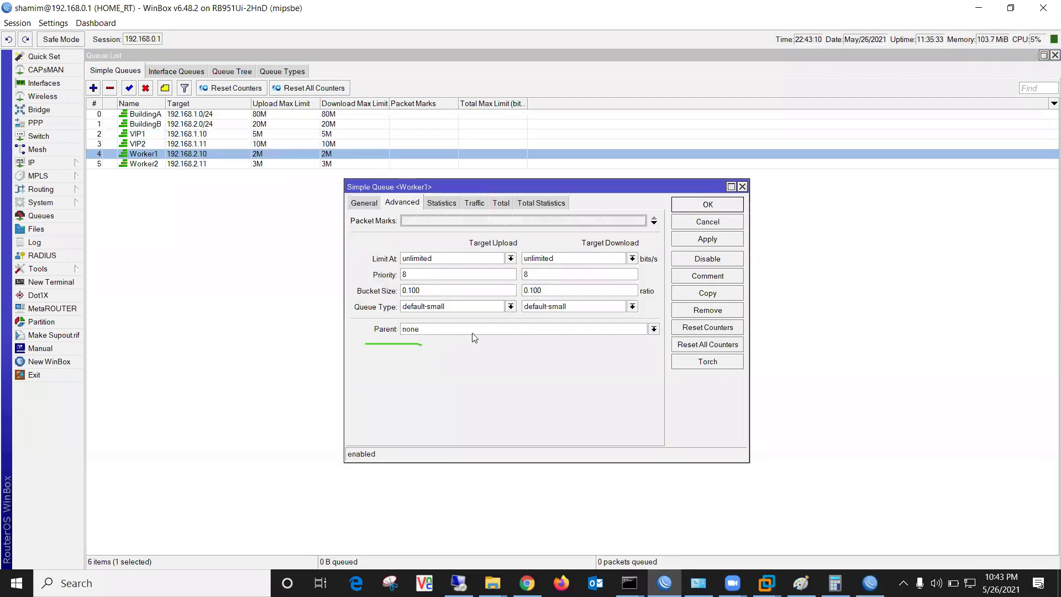
pyautogui.click(472, 331)
pyautogui.click(449, 354)
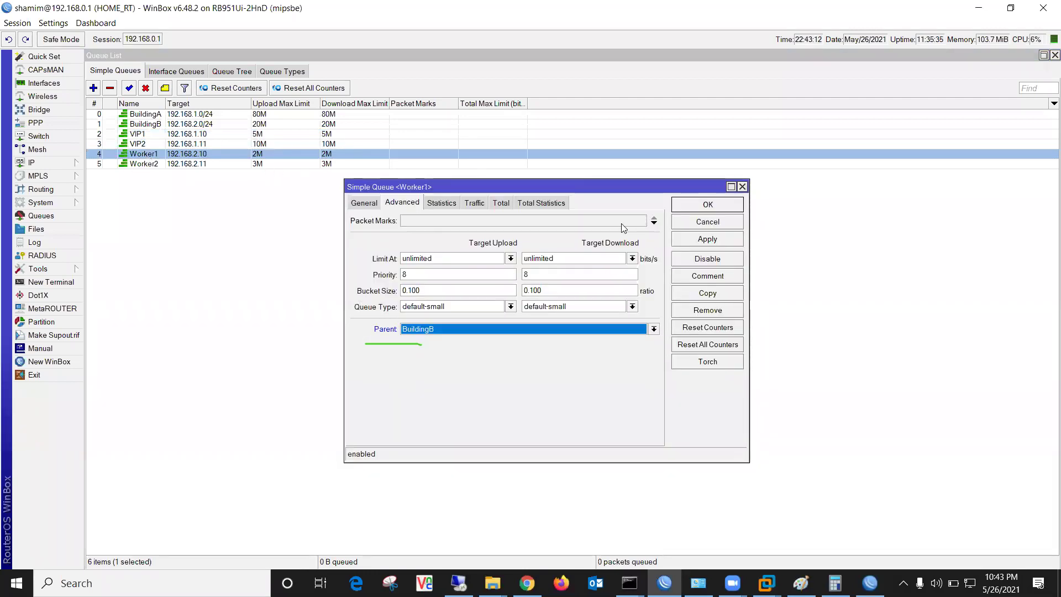
pyautogui.click(698, 206)
# Set the parent of the Worker2 queue to BuildingB, then apply and save it.
pyautogui.doubleClick(150, 164)
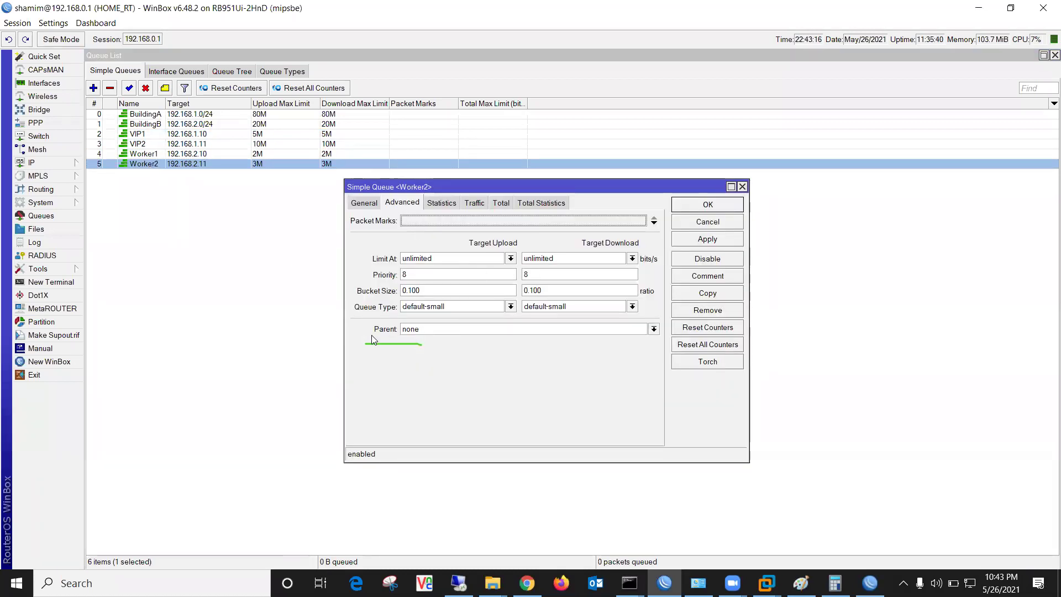
pyautogui.click(434, 331)
pyautogui.click(436, 351)
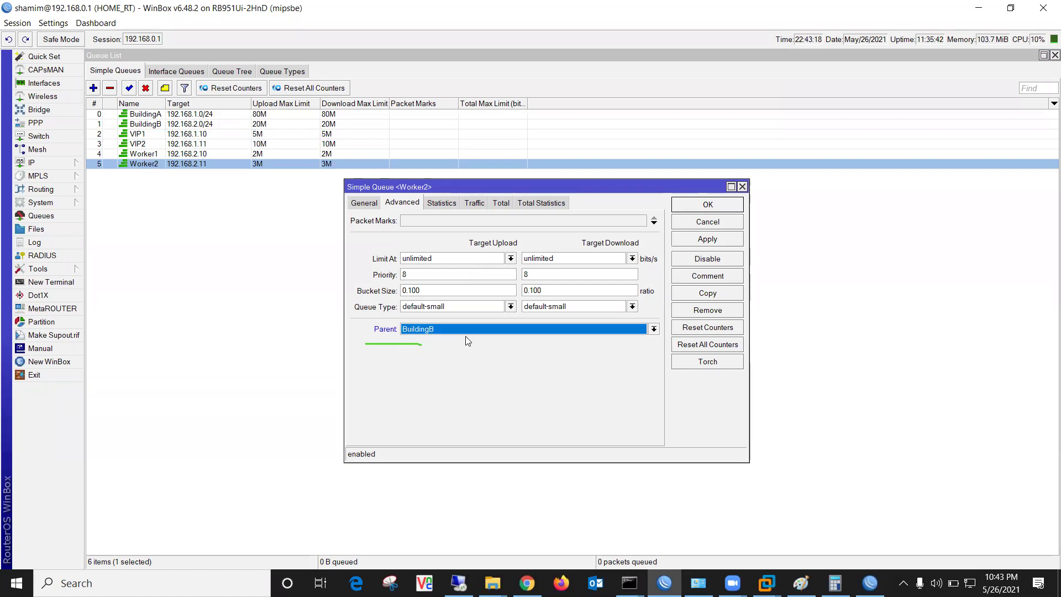
pyautogui.click(706, 239)
pyautogui.click(715, 205)
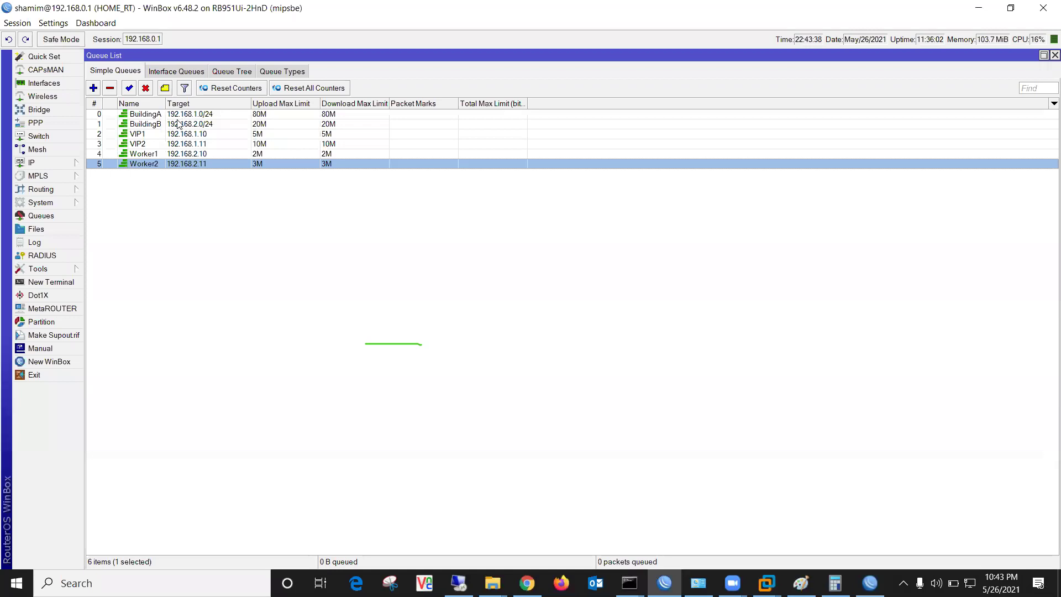
# Sort the simple queues by name to show the parent-child tree and widen the Name column.
pyautogui.click(146, 105)
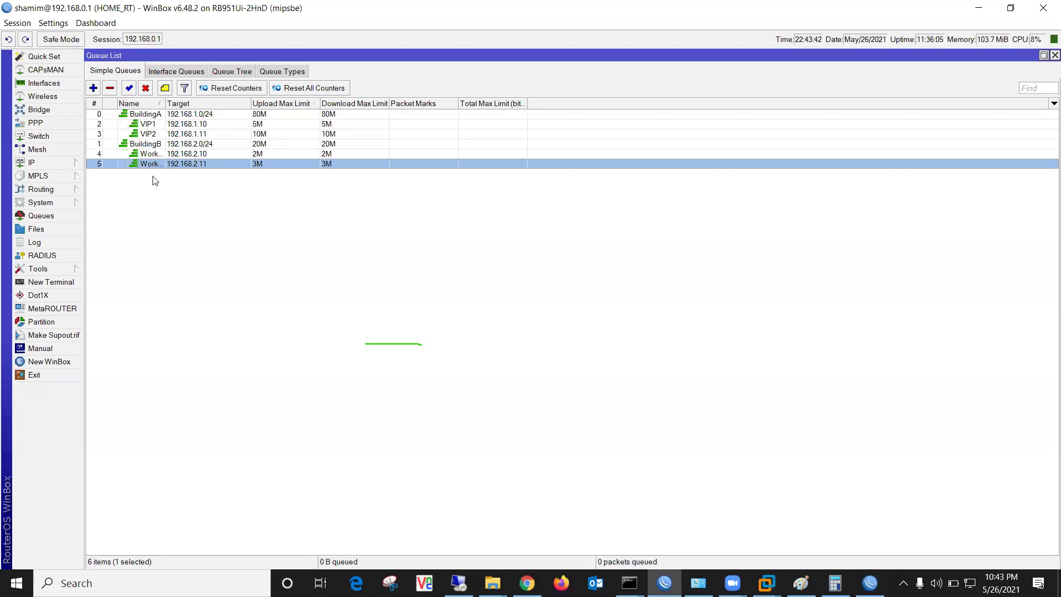
pyautogui.moveTo(165, 103); pyautogui.dragTo(224, 104)
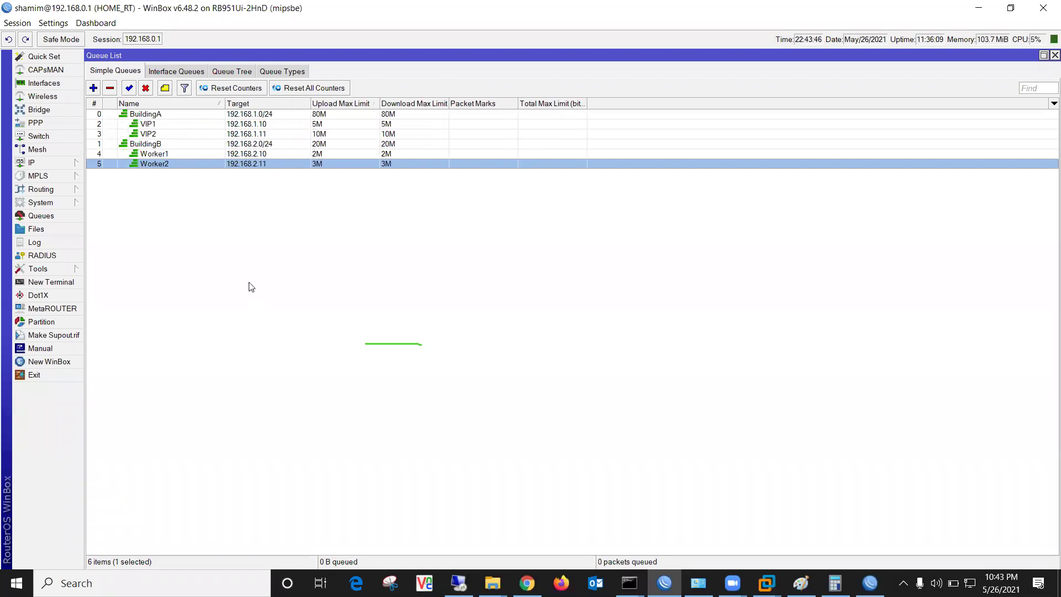
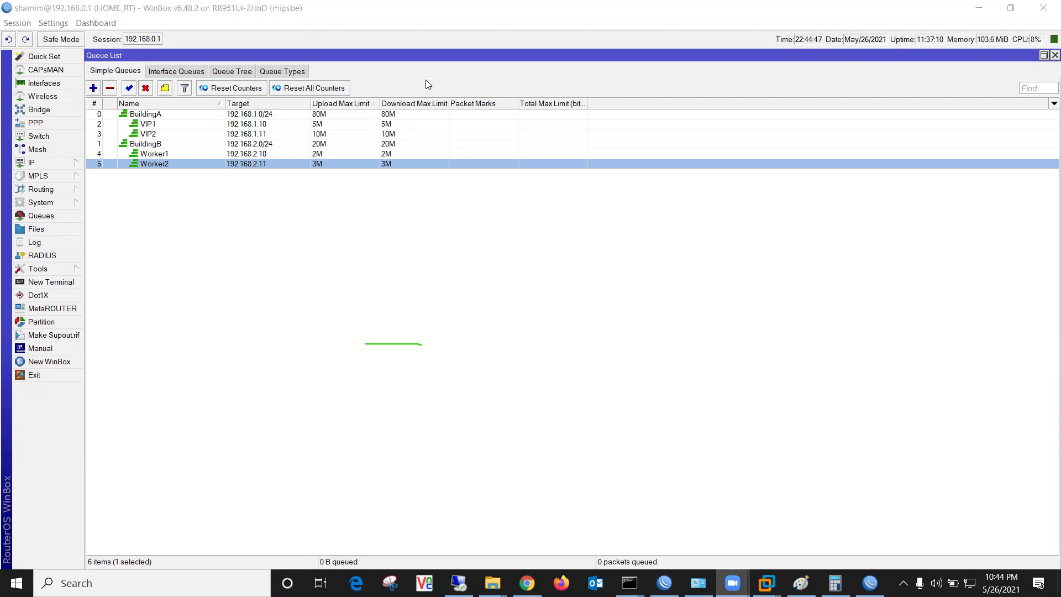
# Examine which host queues are nested under BuildingA and BuildingB in the queue tree.
pyautogui.click(379, 403)
pyautogui.click(155, 115)
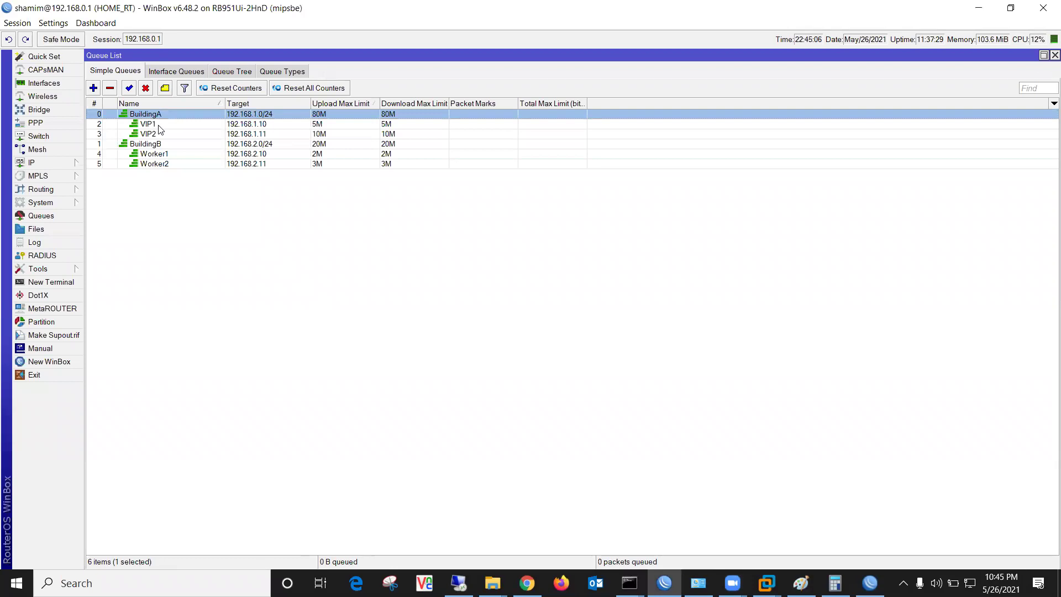
pyautogui.click(155, 124)
pyautogui.click(156, 134)
pyautogui.click(154, 125)
pyautogui.click(153, 134)
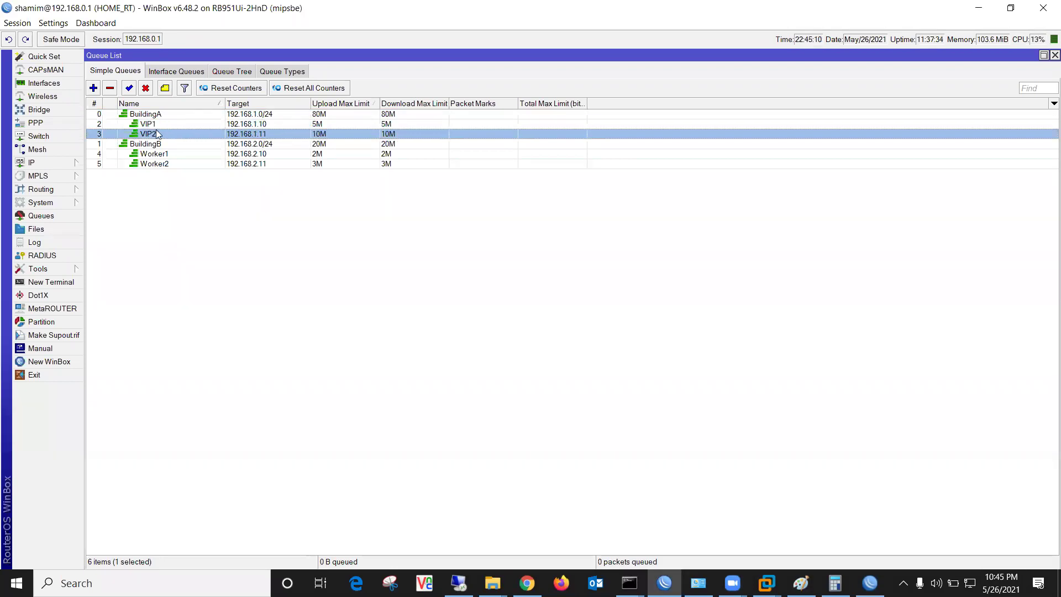
pyautogui.click(155, 124)
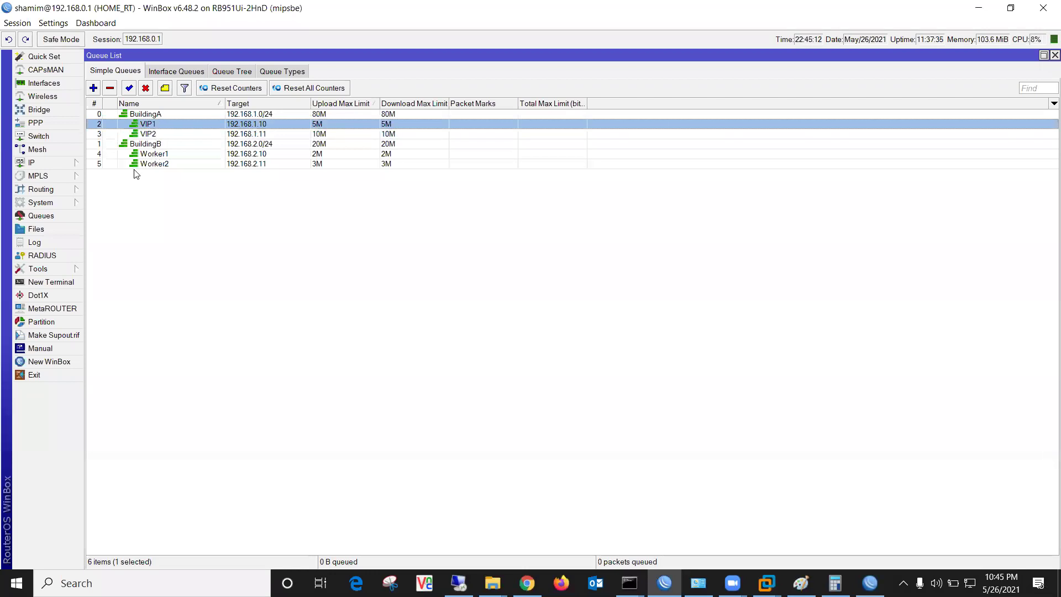
pyautogui.click(156, 136)
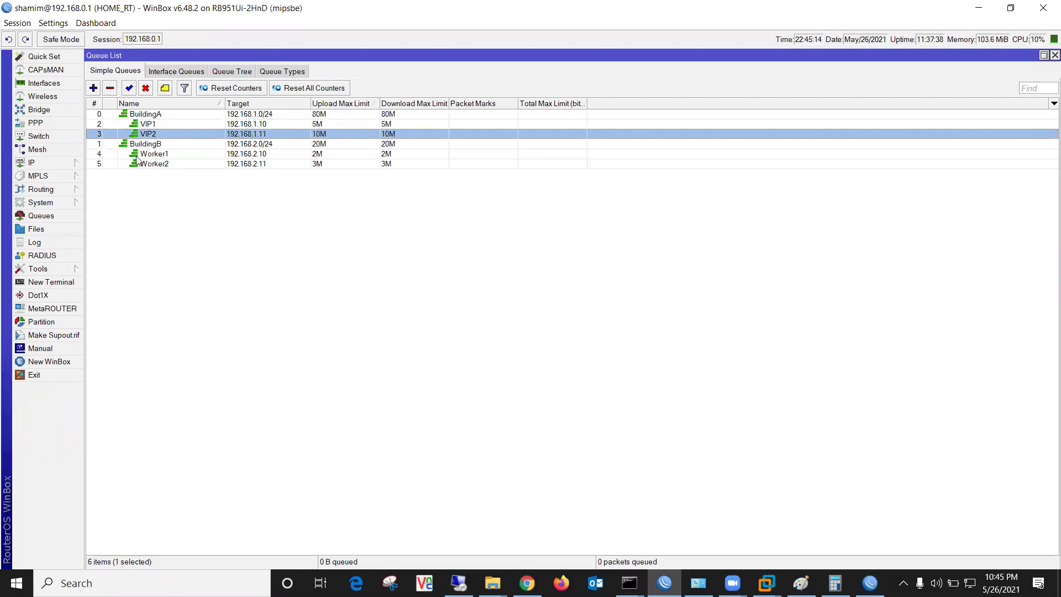
pyautogui.click(146, 145)
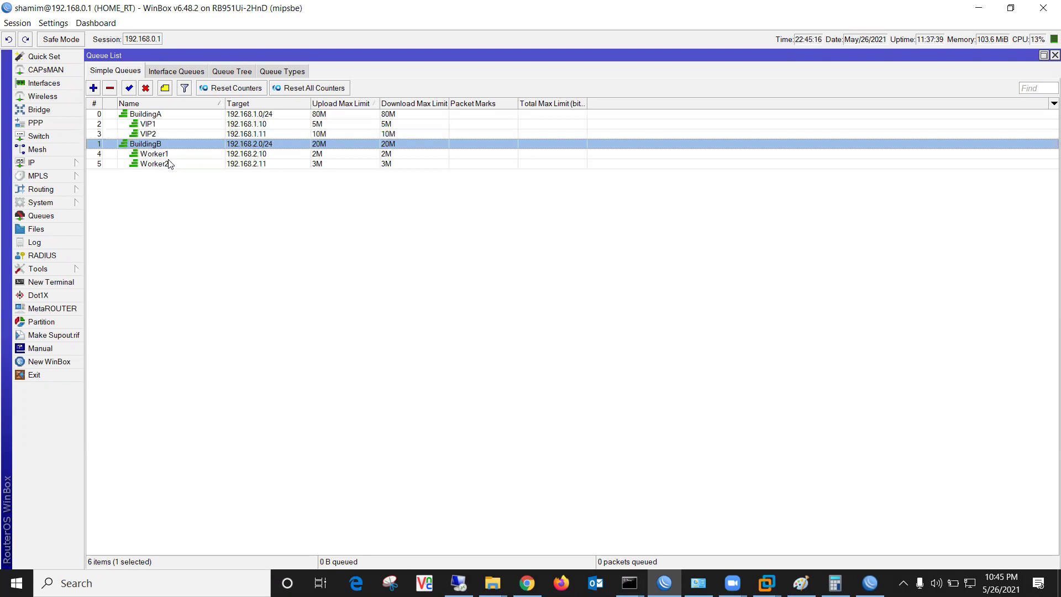
pyautogui.click(161, 156)
pyautogui.click(164, 166)
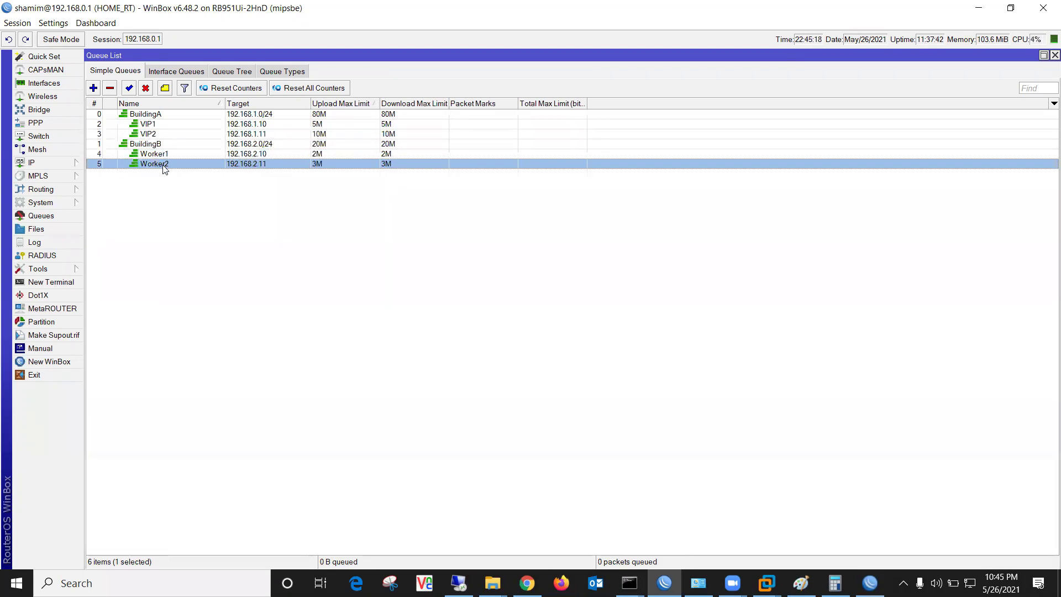
pyautogui.click(166, 157)
pyautogui.click(167, 162)
pyautogui.click(166, 156)
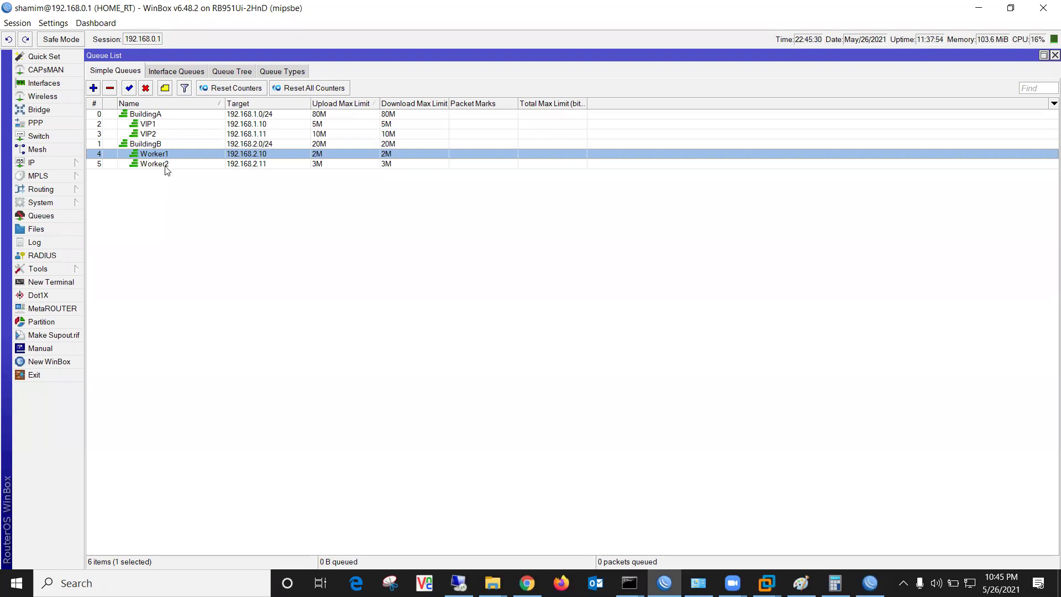
# Sort the simple queue list by queue number.
pyautogui.click(94, 105)
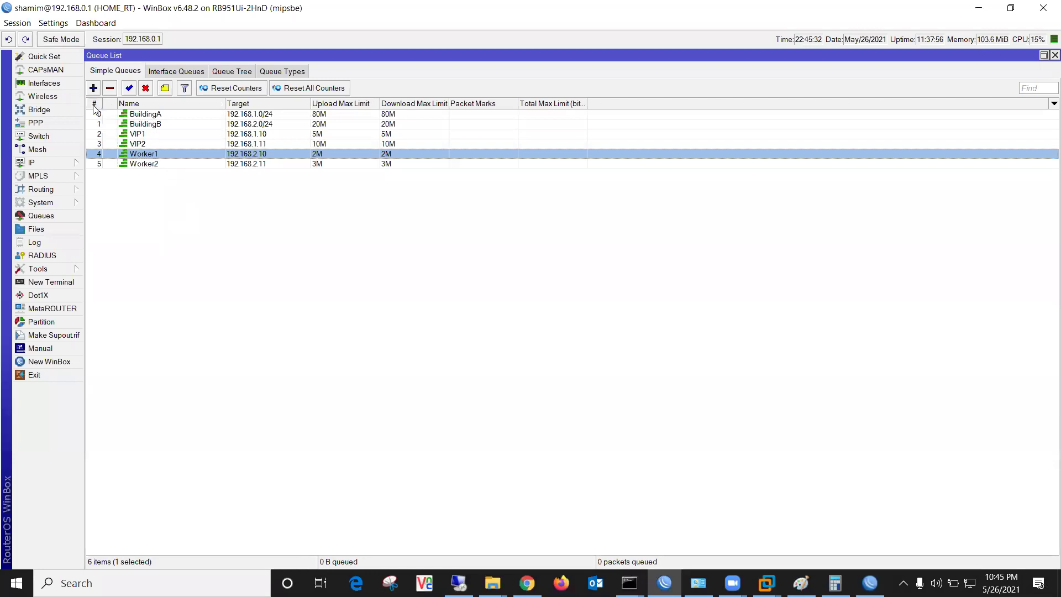
# Move the Worker1 queue below Worker2 in the queue order, then sort the list by name.
pyautogui.moveTo(149, 157); pyautogui.dragTo(146, 172)
pyautogui.click(153, 104)
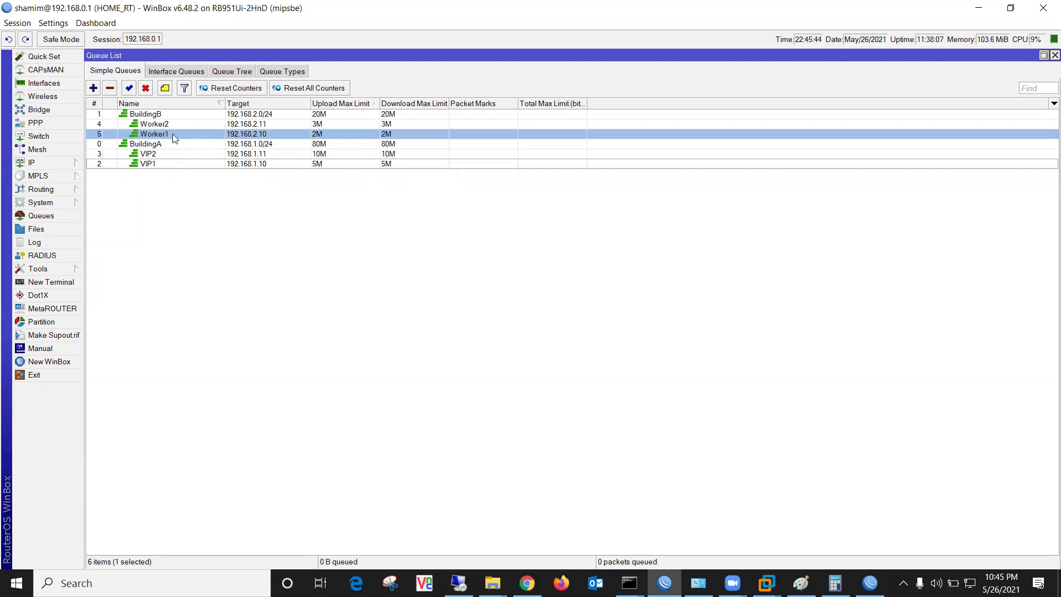
pyautogui.click(155, 144)
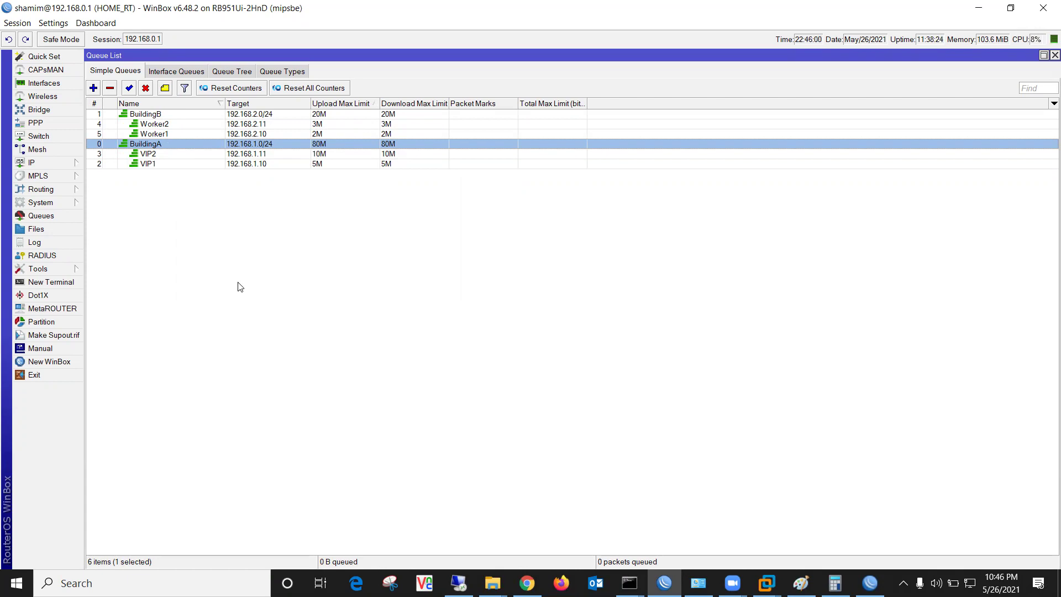
# Compare the simple queue list in number order with the name-sorted parent-child tree.
pyautogui.click(98, 107)
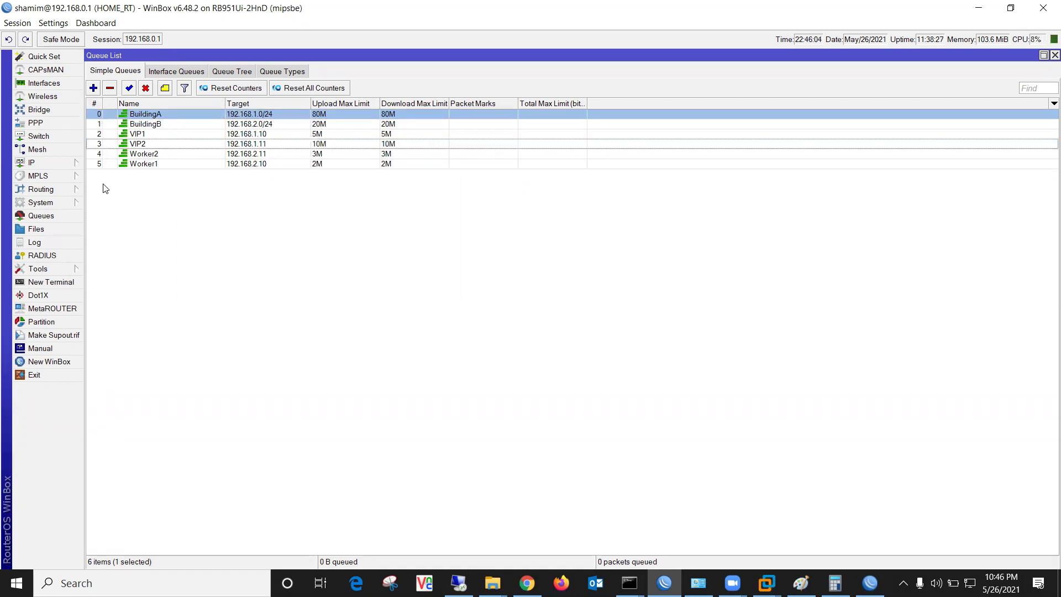
pyautogui.click(142, 102)
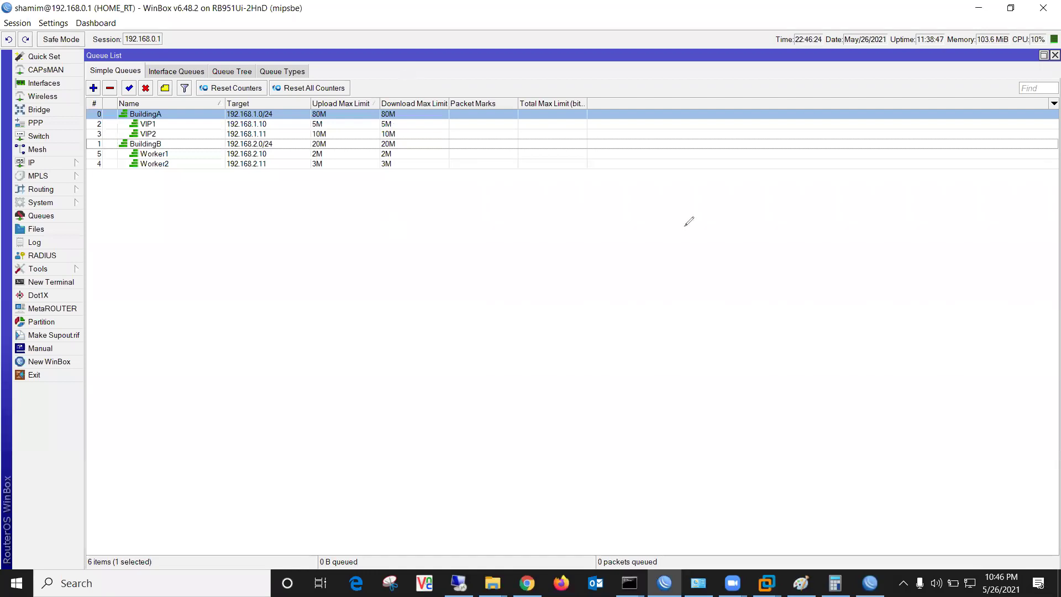
pyautogui.hotkey('ctrl', '2')
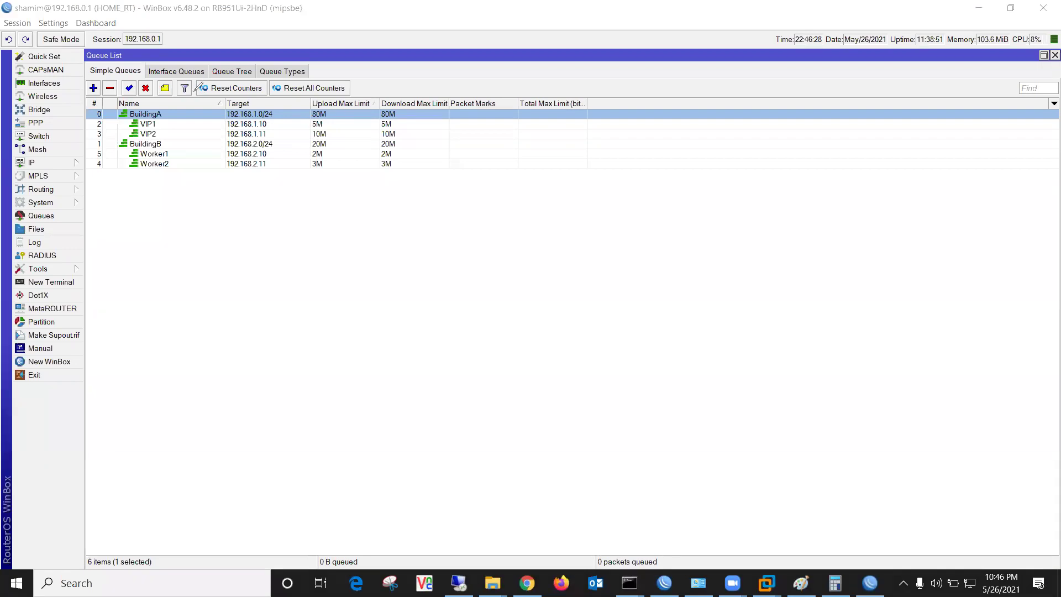
pyautogui.click(606, 81)
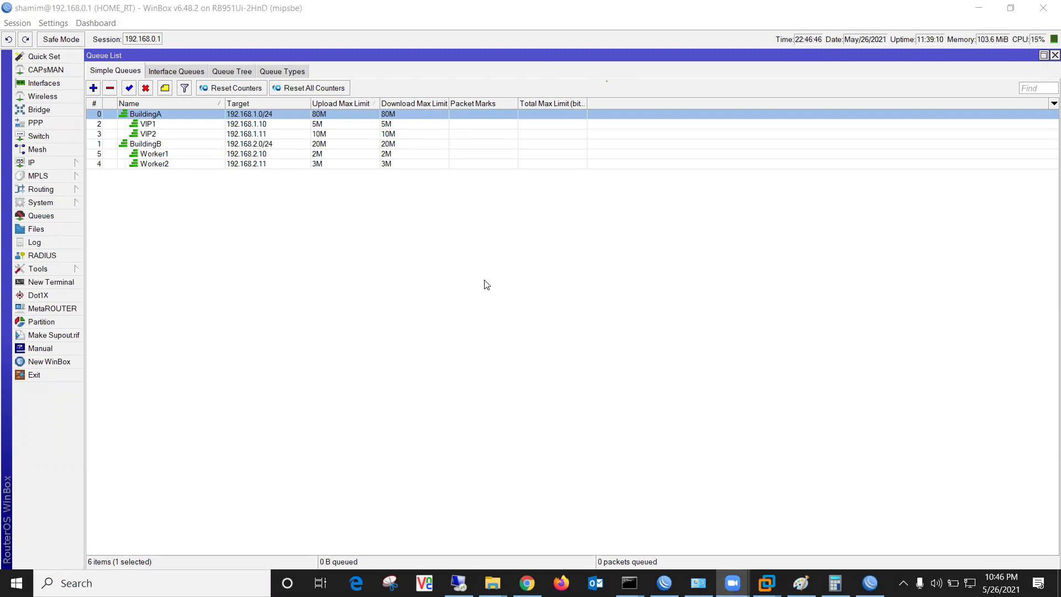
# Check the parent setting of the VIP1 queue, then sort the list by queue number.
pyautogui.doubleClick(161, 124)
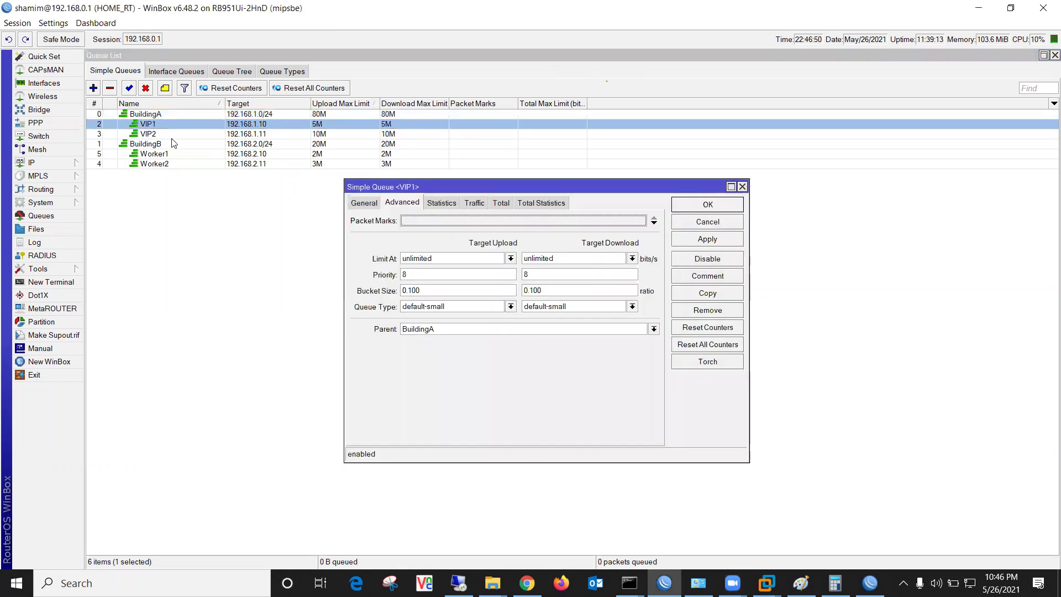
pyautogui.click(721, 224)
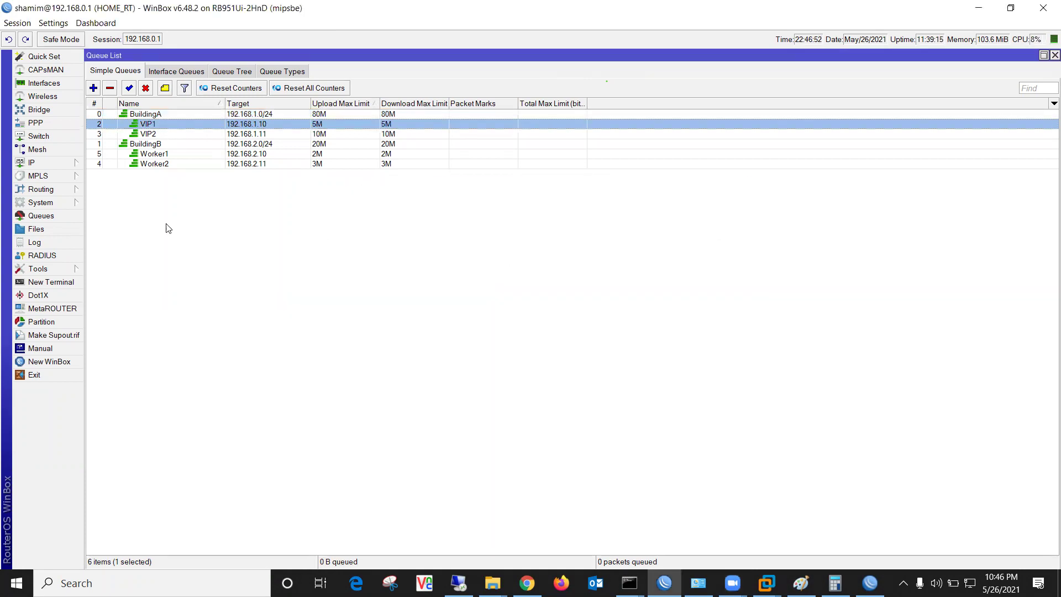
pyautogui.click(95, 105)
# Open the BuildingA queue's general settings, expand its time schedule and examine the start and end times.
pyautogui.doubleClick(168, 114)
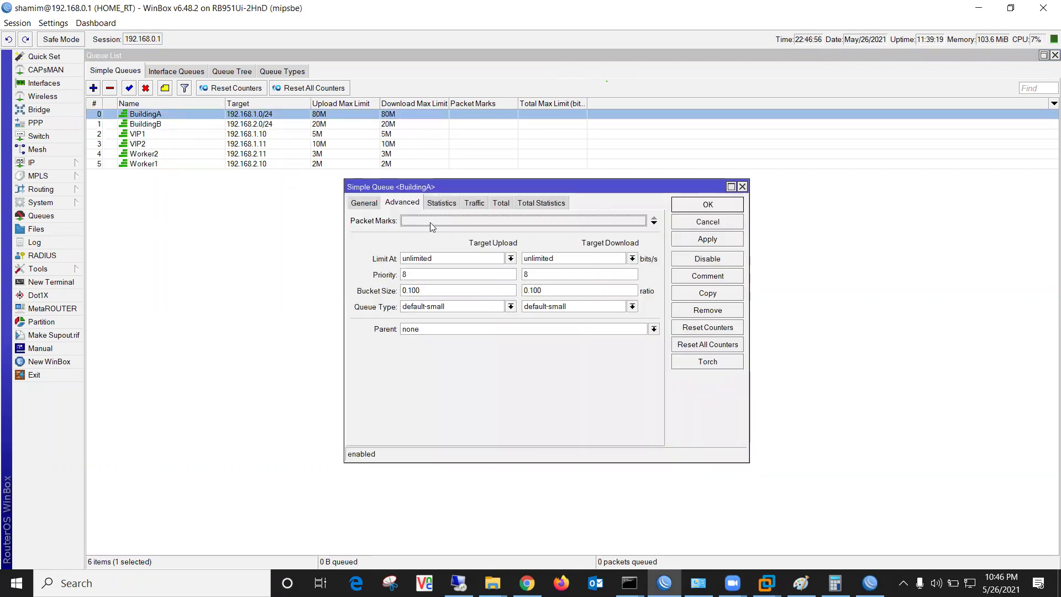
pyautogui.click(373, 205)
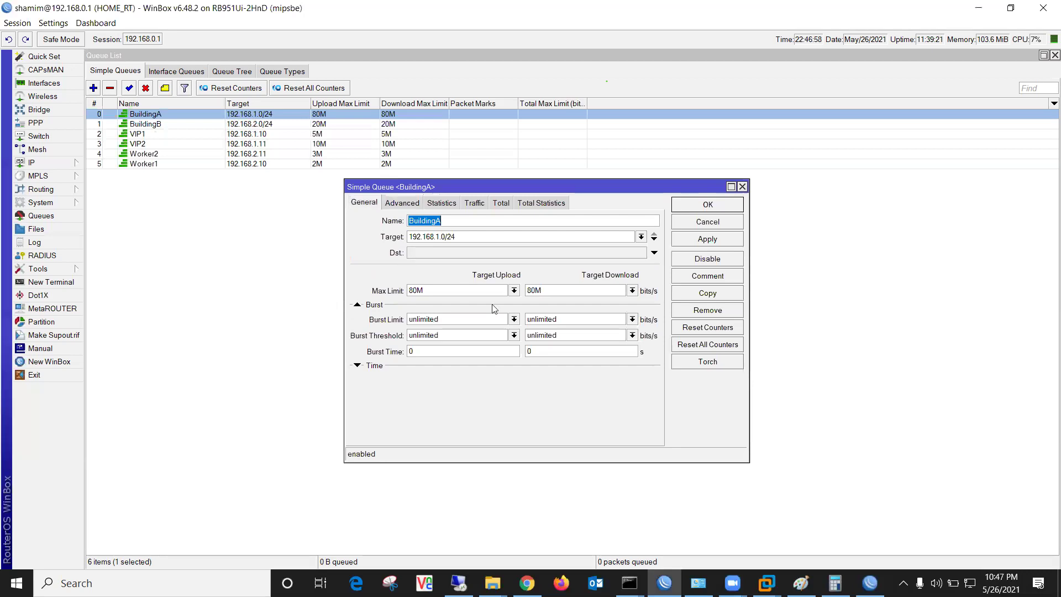
pyautogui.click(358, 365)
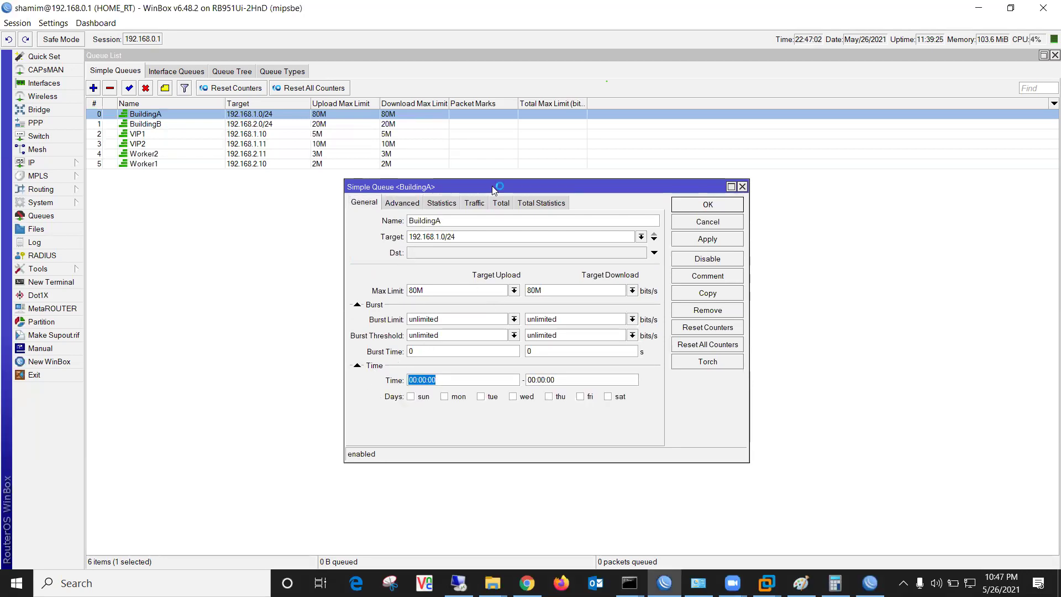
pyautogui.doubleClick(474, 188)
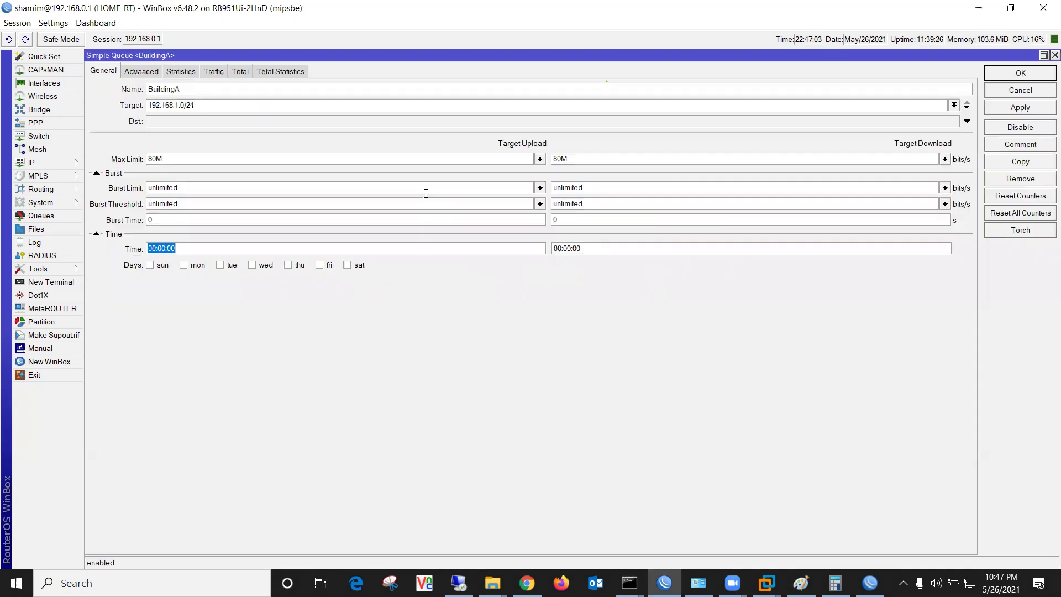
pyautogui.click(1044, 55)
pyautogui.moveTo(365, 191); pyautogui.dragTo(209, 231)
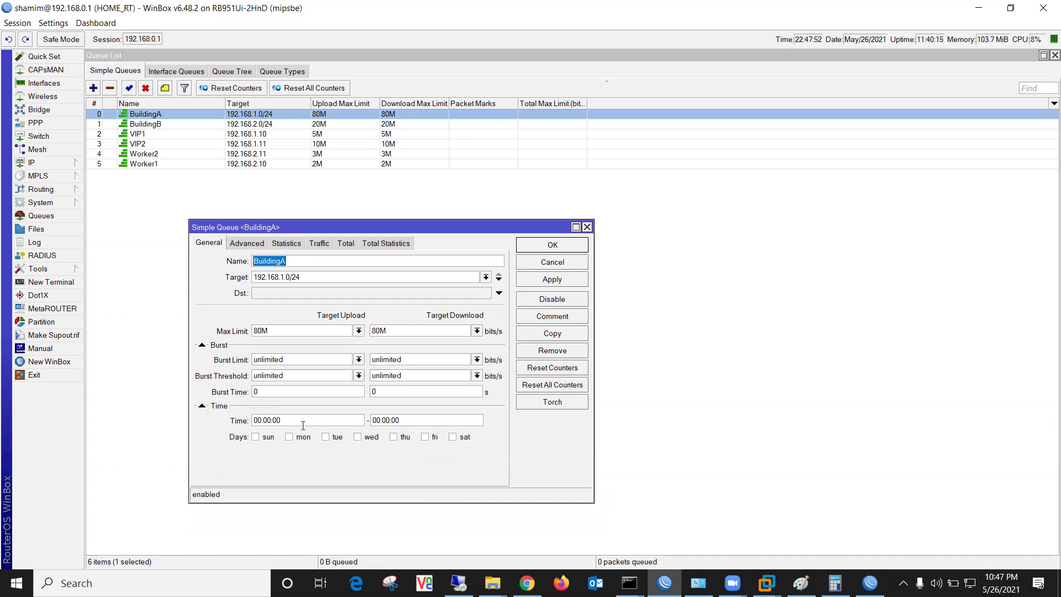
pyautogui.moveTo(278, 420); pyautogui.dragTo(256, 420)
pyautogui.click(405, 420)
pyautogui.moveTo(427, 420); pyautogui.dragTo(354, 423)
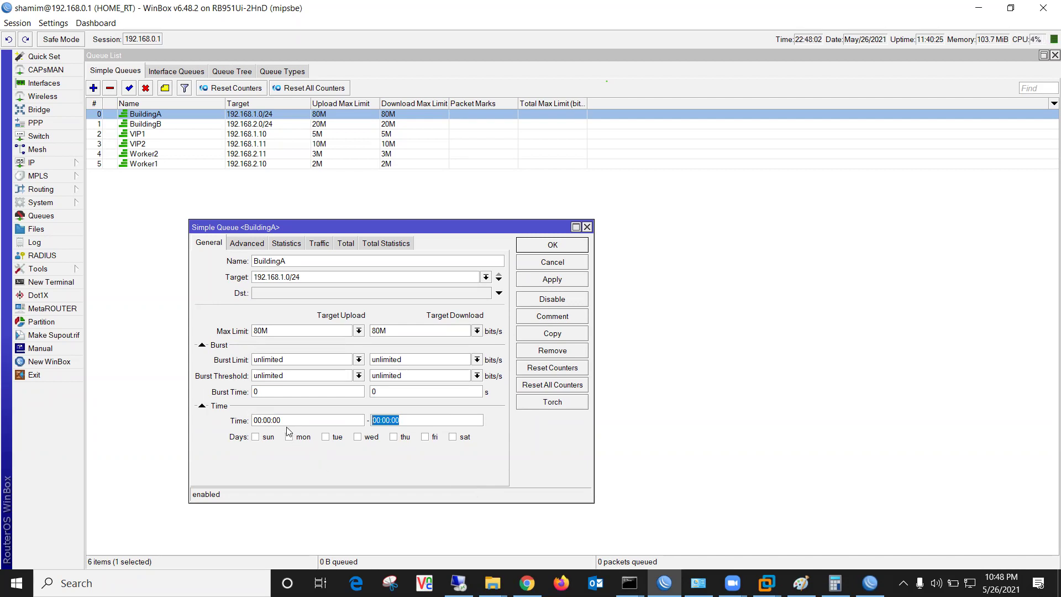
# Set the BuildingA queue's active time range to 09:00:00 through 18:00:00 and apply it.
pyautogui.moveTo(260, 420); pyautogui.dragTo(236, 424)
pyautogui.write('09')
pyautogui.moveTo(260, 421); pyautogui.dragTo(251, 424)
pyautogui.doubleClick(277, 420)
pyautogui.doubleClick(380, 420)
pyautogui.write('18')
pyautogui.click(573, 283)
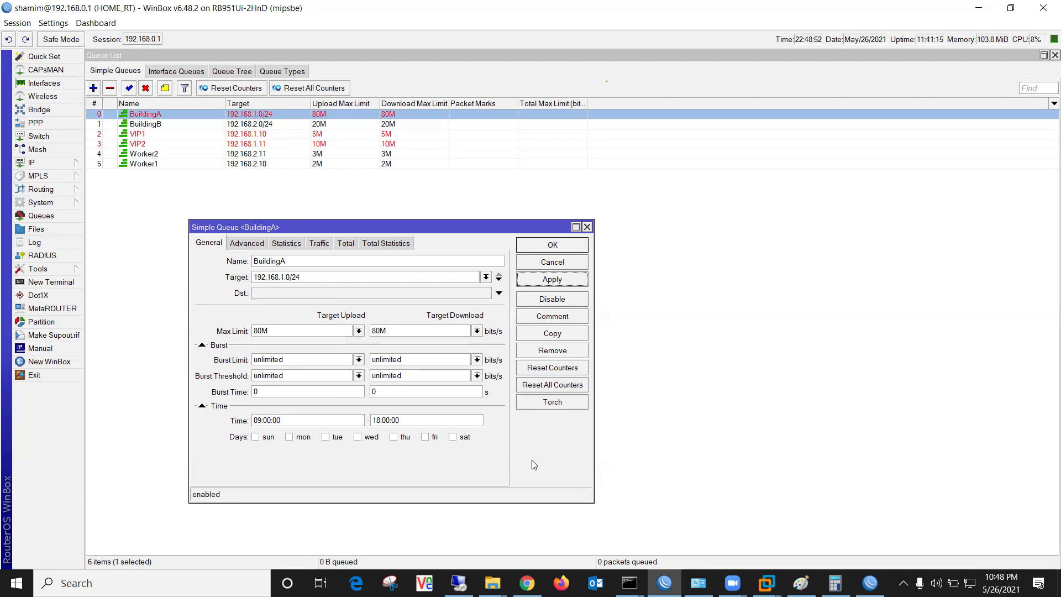
# Set the end time of the BuildingA queue to 23:00:00 and apply it.
pyautogui.moveTo(382, 420); pyautogui.dragTo(365, 423)
pyautogui.write('23')
pyautogui.click(573, 284)
pyautogui.click(430, 421)
pyautogui.moveTo(380, 420); pyautogui.dragTo(376, 421)
pyautogui.click(546, 279)
# Disable the BuildingA queue, re-enable it, disable it once more and save it.
pyautogui.click(570, 304)
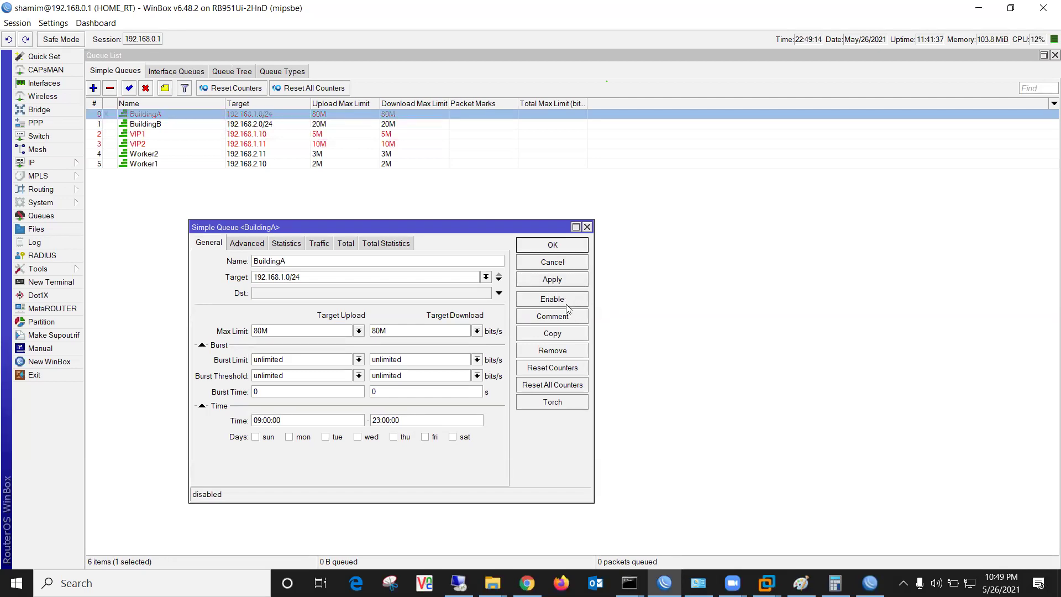
pyautogui.click(564, 302)
pyautogui.click(556, 299)
pyautogui.click(562, 248)
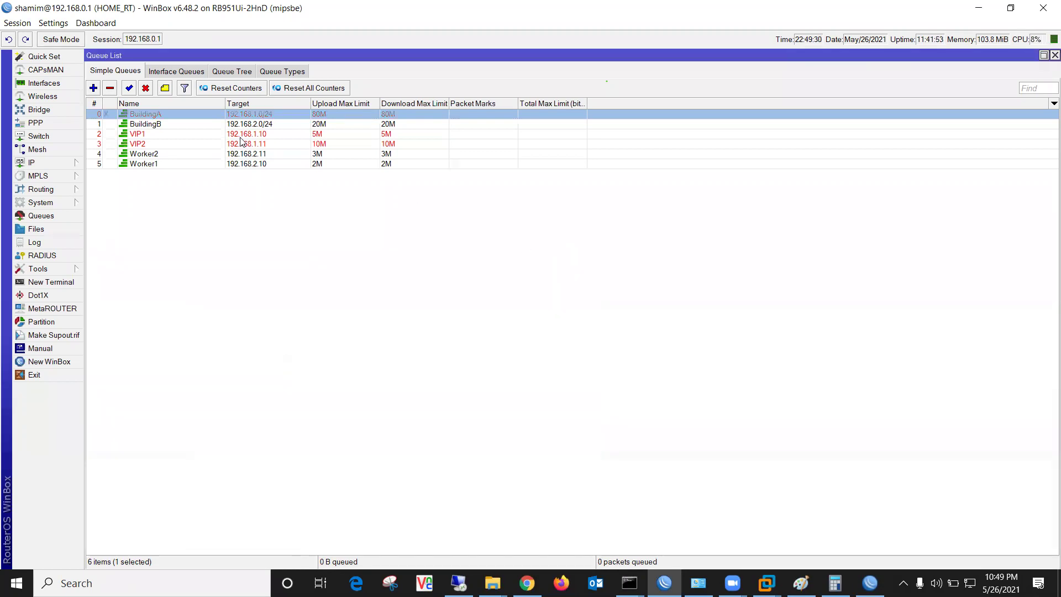
# Disable the VIP1 and VIP2 queues and enable the BuildingA queue.
pyautogui.click(141, 137)
pyautogui.click(145, 89)
pyautogui.click(139, 144)
pyautogui.click(145, 88)
pyautogui.click(154, 116)
pyautogui.click(129, 88)
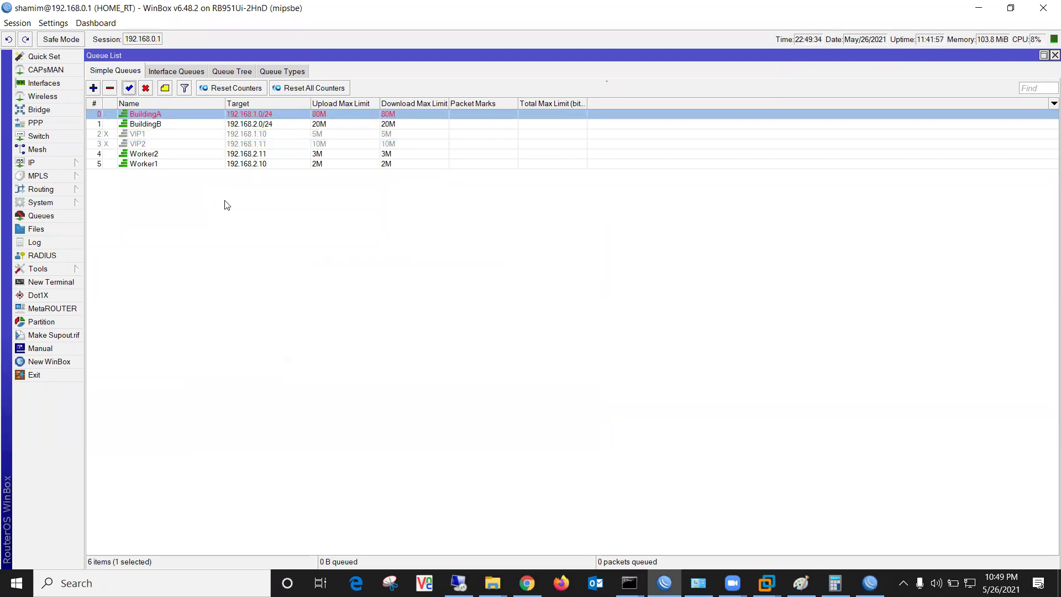
# Reset the BuildingA queue's end time to 00:00:00 and apply the change.
pyautogui.doubleClick(278, 115)
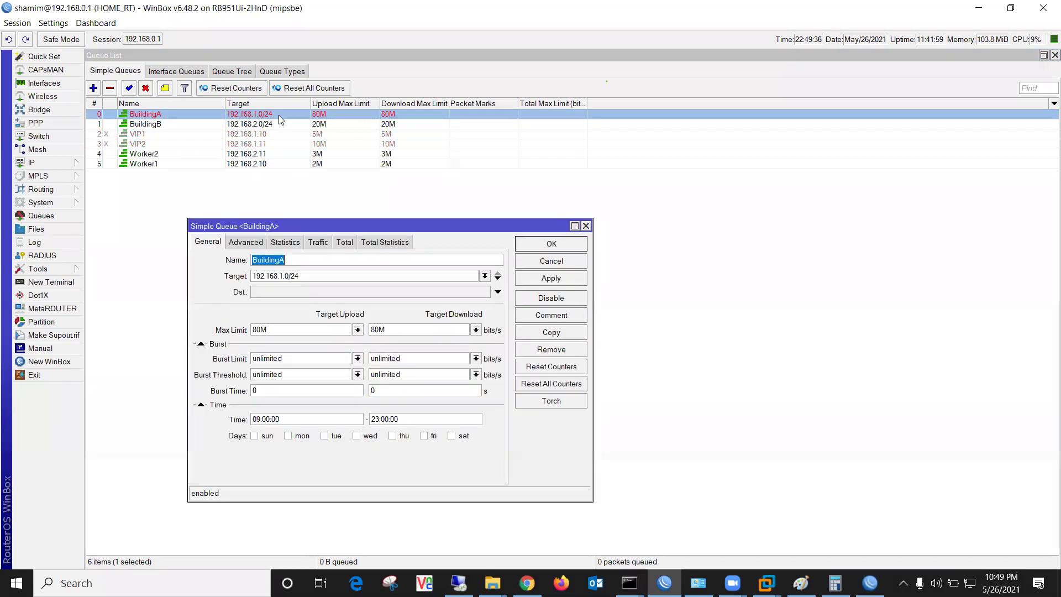
pyautogui.click(292, 420)
pyautogui.click(374, 419)
pyautogui.hotkey('ctrl', 'a')
pyautogui.write('00:00:00')
pyautogui.click(571, 278)
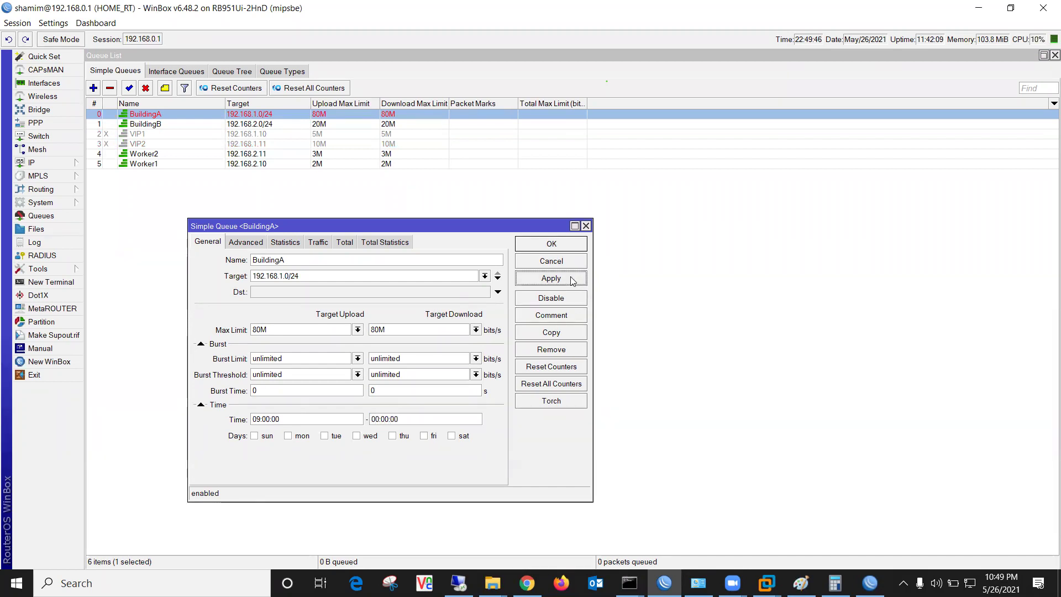
# Reset the BuildingA queue's start time to 00:00:00 and save it, then disable and re-enable the queue.
pyautogui.moveTo(280, 419); pyautogui.dragTo(184, 423)
pyautogui.write('00:00:00')
pyautogui.click(574, 279)
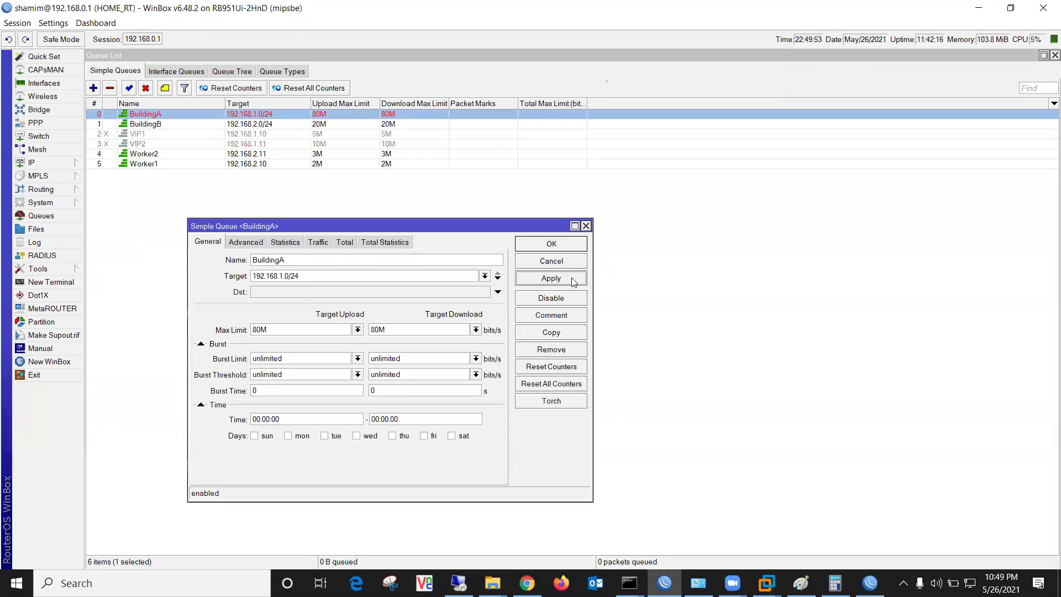
pyautogui.click(565, 247)
pyautogui.click(146, 88)
pyautogui.click(129, 88)
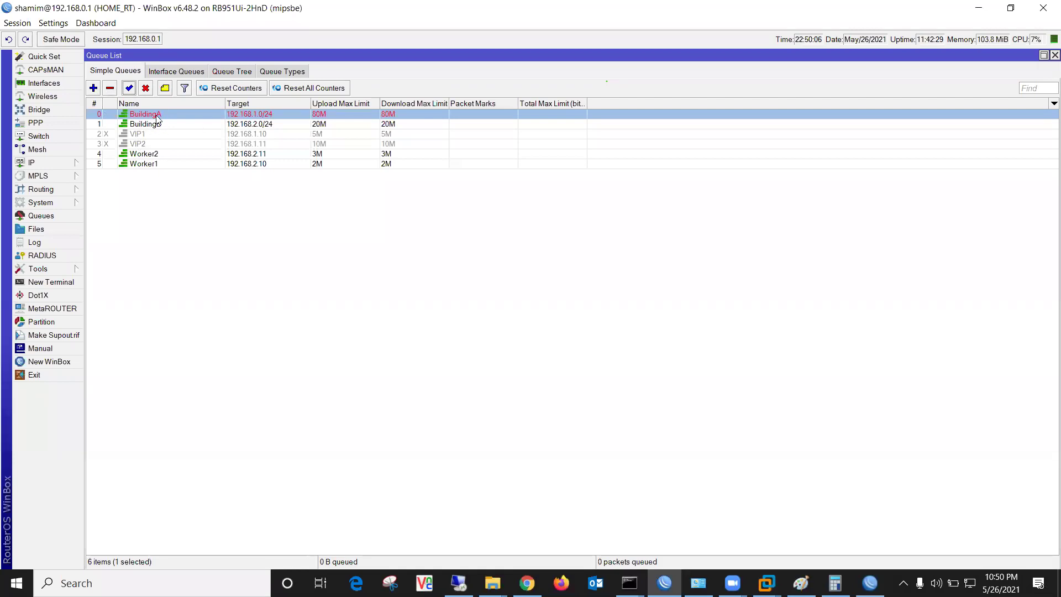
# Set the parent of the VIP1 queue to none and save it.
pyautogui.doubleClick(148, 134)
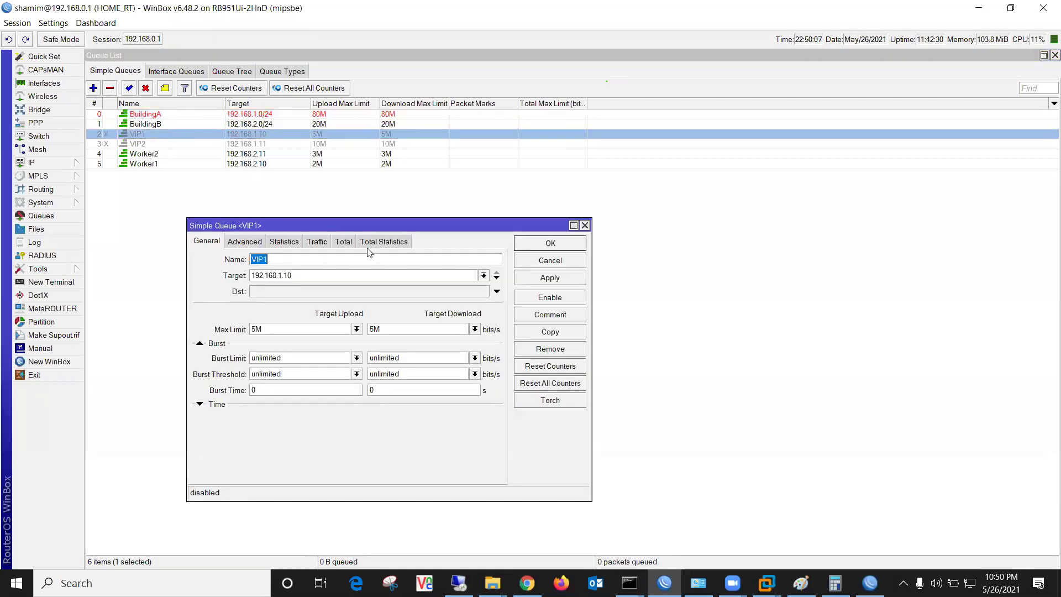
pyautogui.click(250, 244)
pyautogui.click(290, 369)
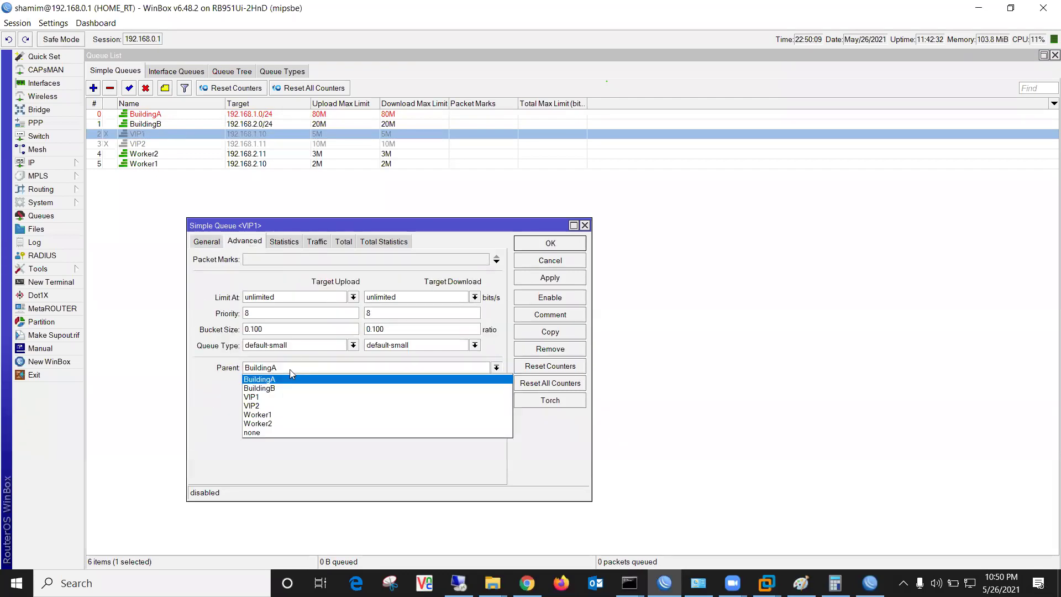
pyautogui.click(264, 432)
pyautogui.click(550, 243)
# Set the parent of the VIP2 queue to none and save it.
pyautogui.click(146, 144)
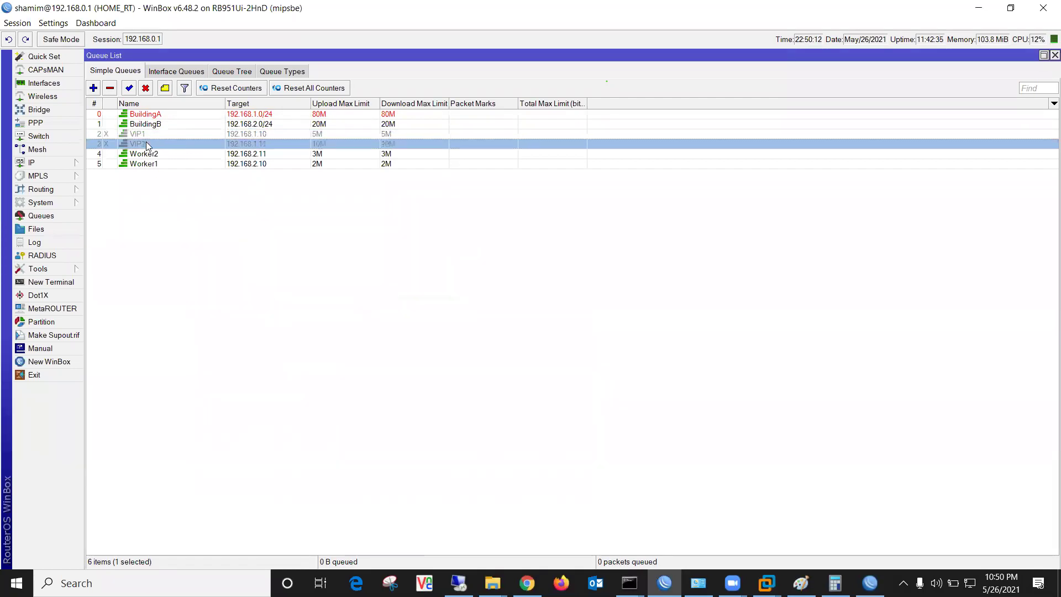
pyautogui.doubleClick(146, 144)
pyautogui.click(268, 368)
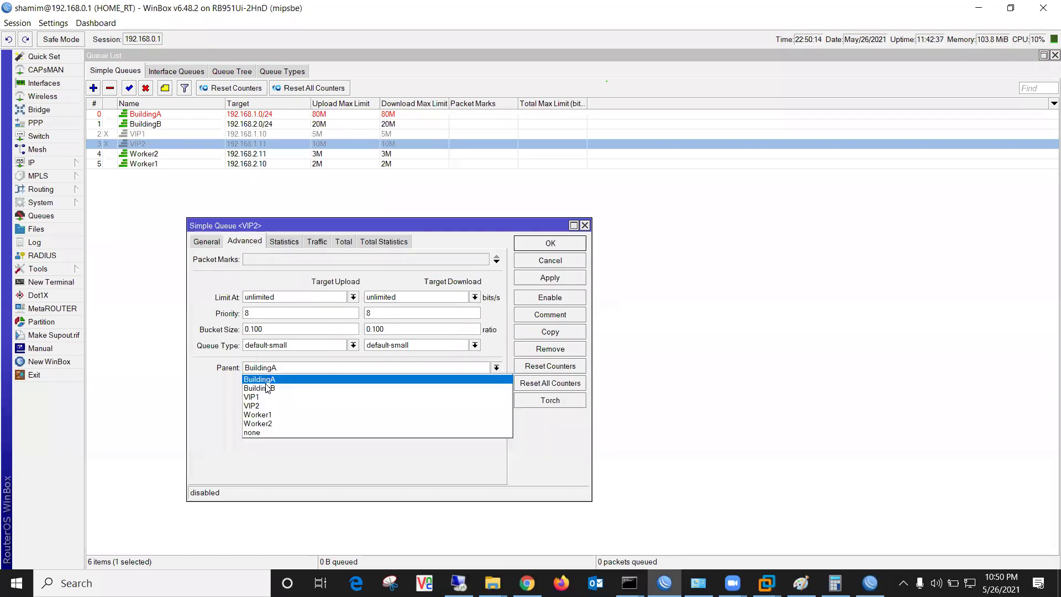
pyautogui.click(269, 432)
pyautogui.click(550, 243)
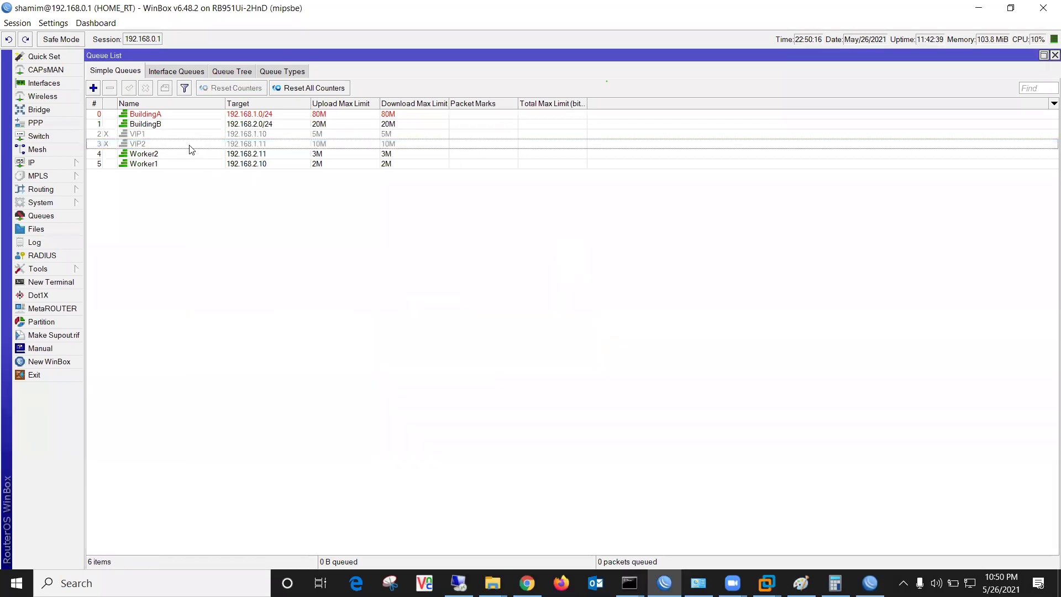
# Review the BuildingA queue's start and end times, reapply its settings and close it.
pyautogui.click(165, 115)
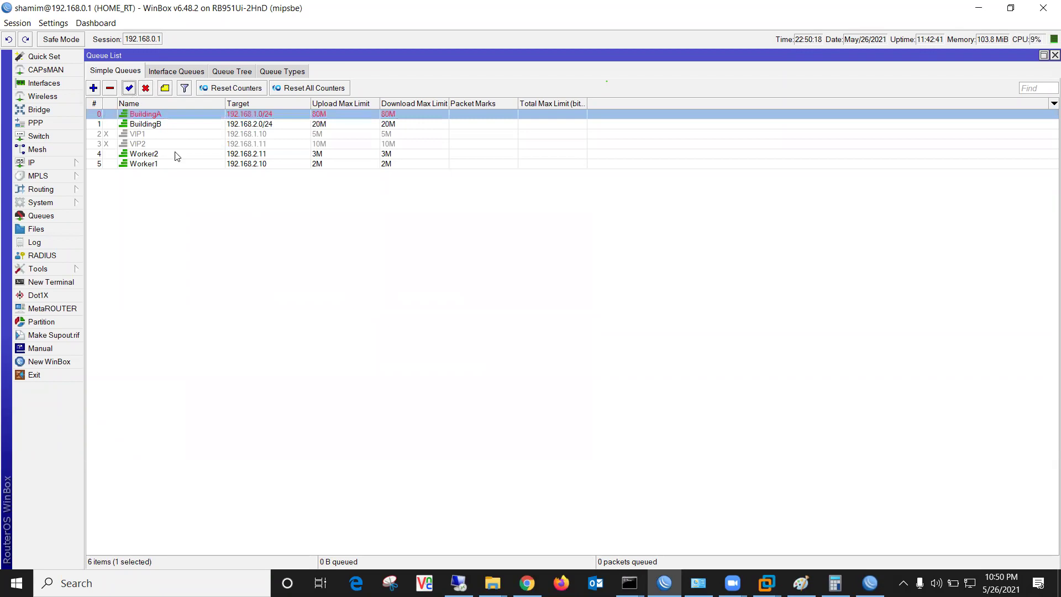
pyautogui.doubleClick(162, 115)
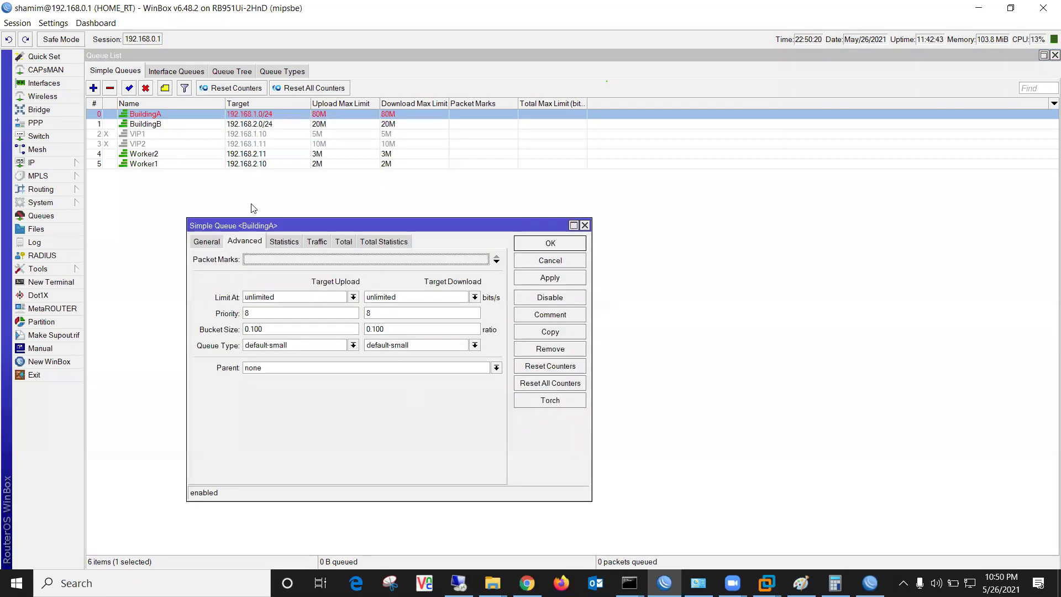
pyautogui.click(214, 244)
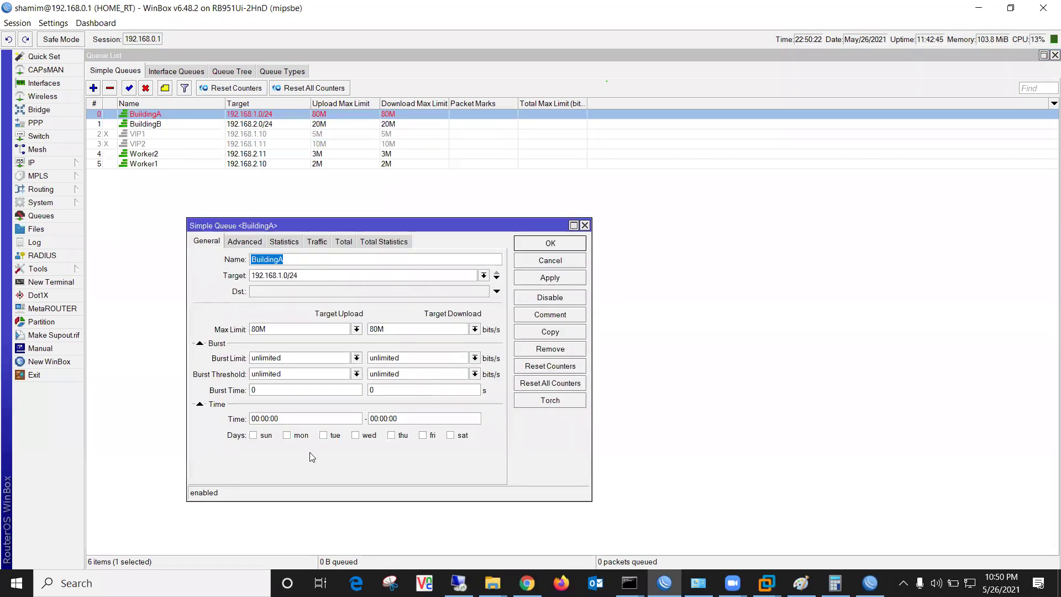
pyautogui.moveTo(307, 420); pyautogui.dragTo(204, 424)
pyautogui.press('Tab')
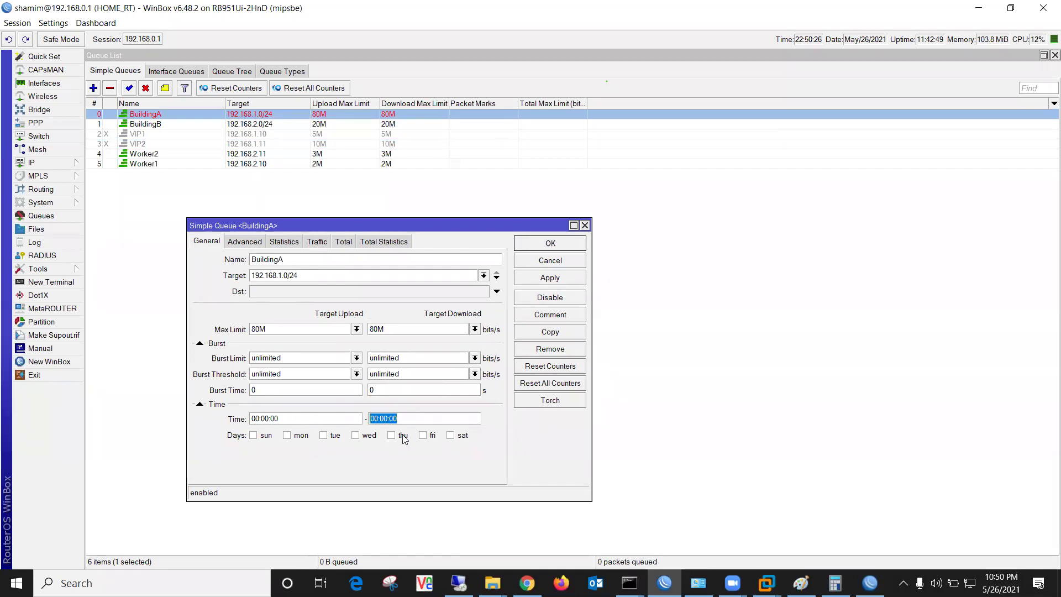
pyautogui.click(565, 279)
pyautogui.click(562, 261)
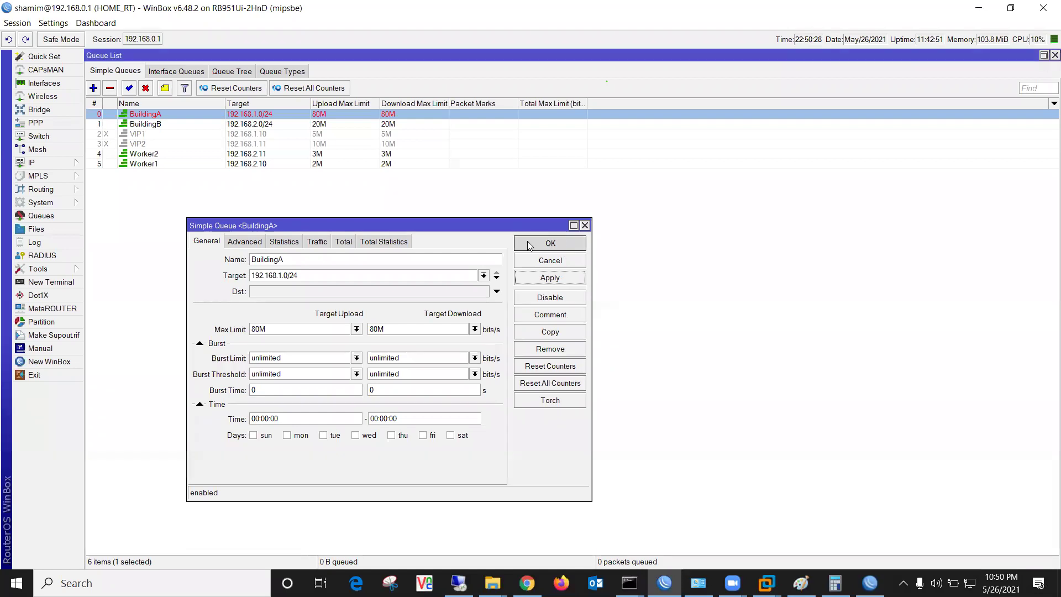
# Expand the BuildingB queue's time schedule, set its end time to 23:00:00 and apply it.
pyautogui.doubleClick(145, 124)
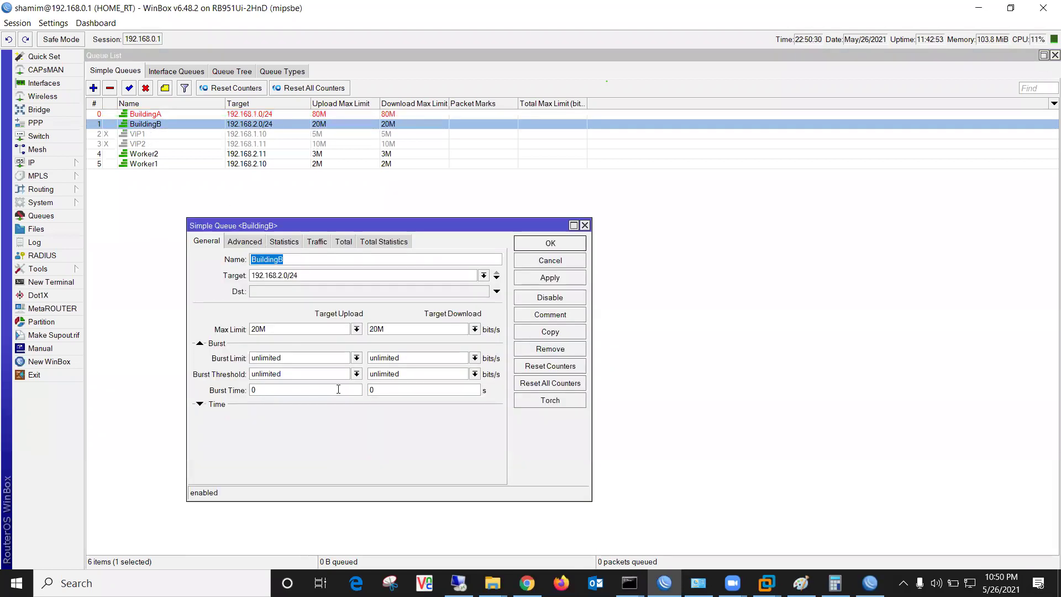
pyautogui.click(208, 408)
pyautogui.click(409, 419)
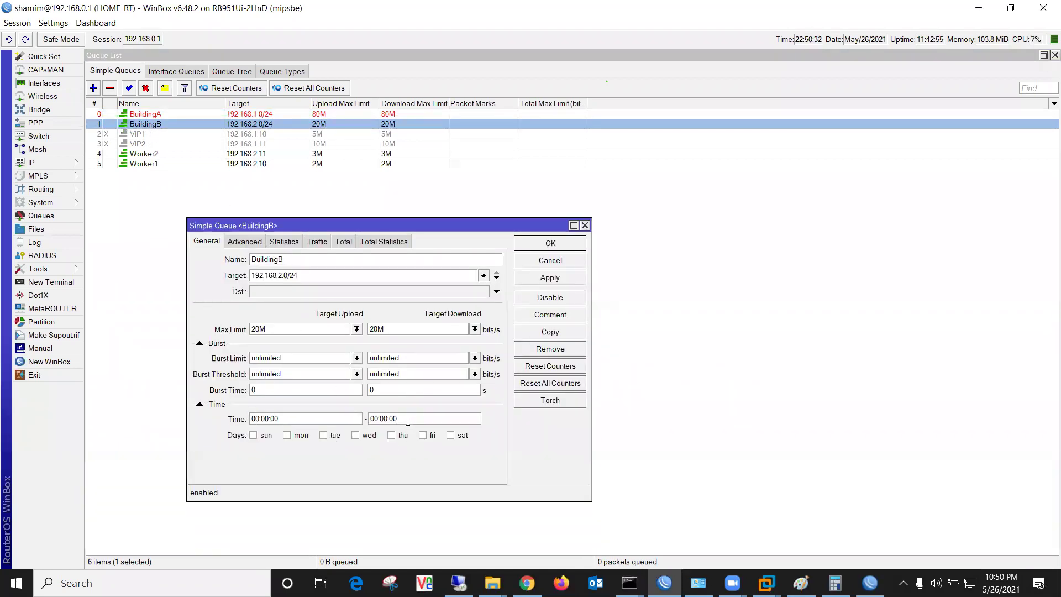
pyautogui.write('23')
pyautogui.click(567, 279)
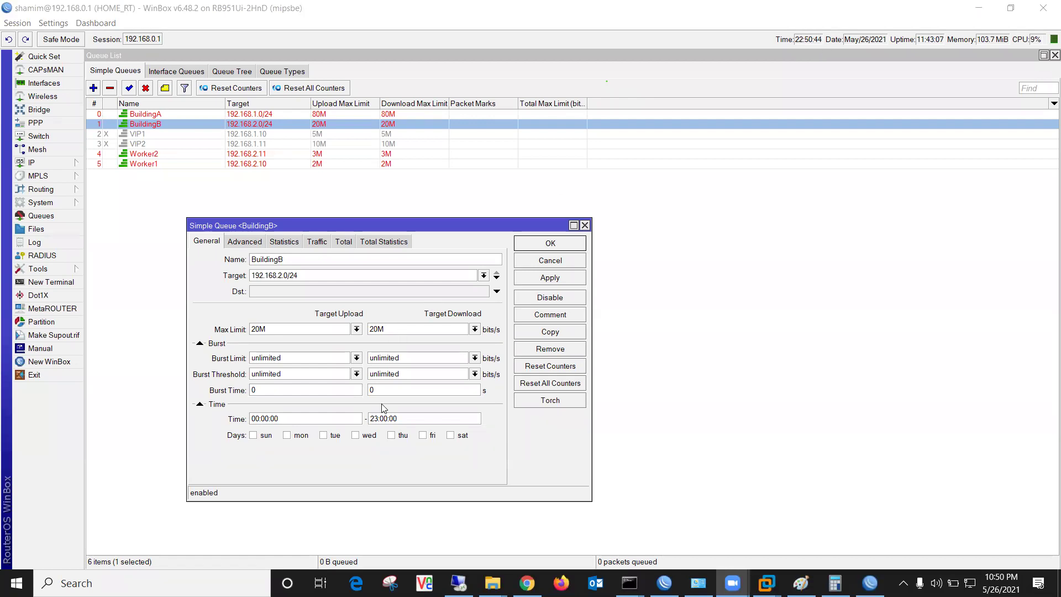
# Try to set the BuildingB queue's schedule end time to 1d 23:00:00 and apply it.
pyautogui.click(370, 419)
pyautogui.write('1d')
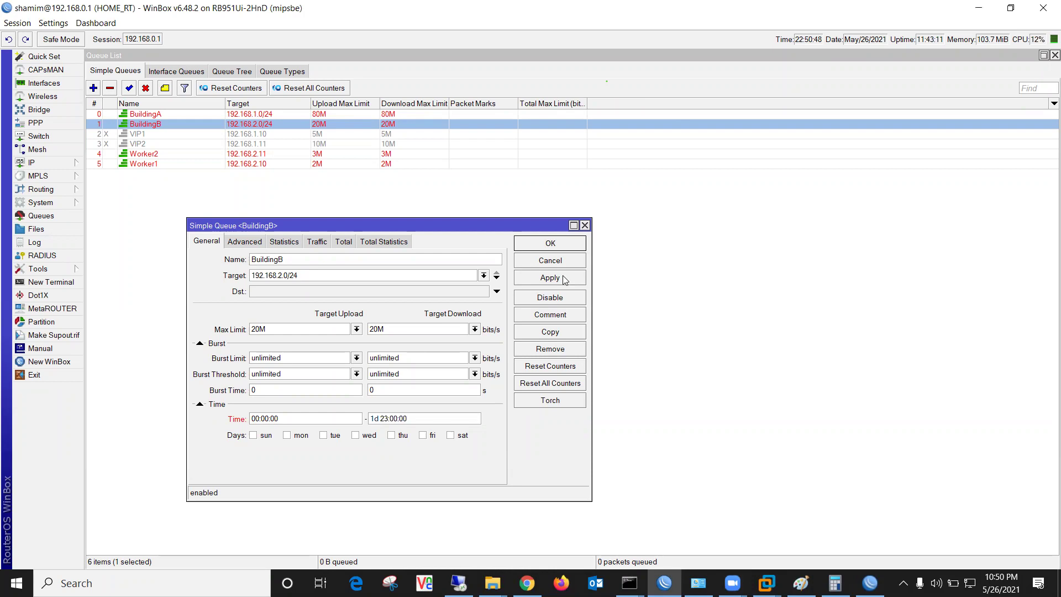
pyautogui.click(563, 279)
pyautogui.click(635, 307)
# Return the BuildingB queue's schedule end time to 23:00:00, apply it and check the start time.
pyautogui.moveTo(382, 422); pyautogui.dragTo(333, 421)
pyautogui.write('2')
pyautogui.click(566, 278)
pyautogui.click(322, 419)
pyautogui.click(260, 418)
pyautogui.doubleClick(301, 419)
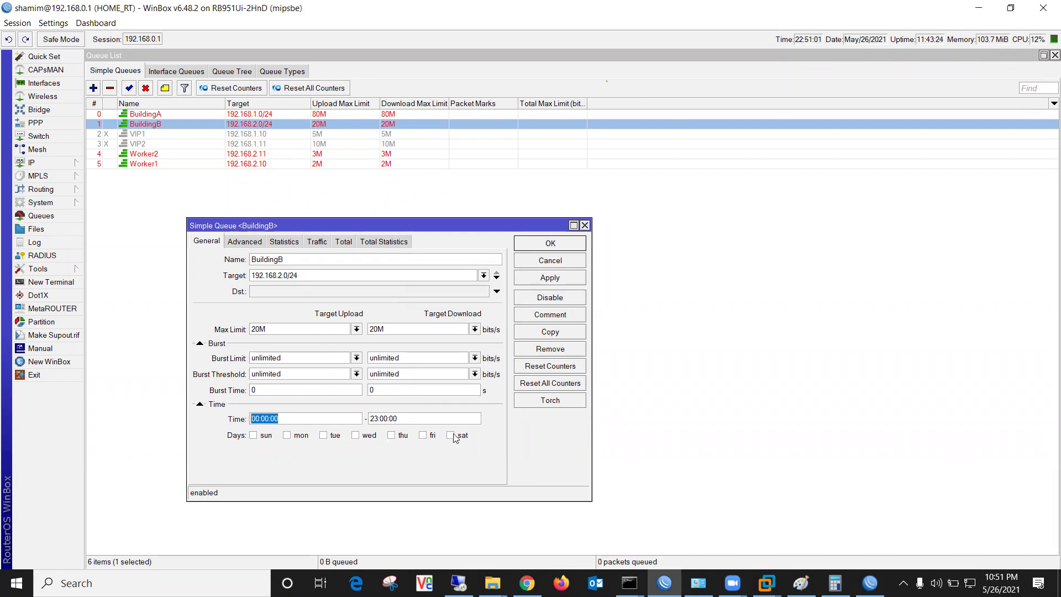
# Set the hour of the BuildingB queue's end time to 06, apply it and close the HOME_RT router session.
pyautogui.click(379, 418)
pyautogui.press('BackSpace')
pyautogui.press('BackSpace')
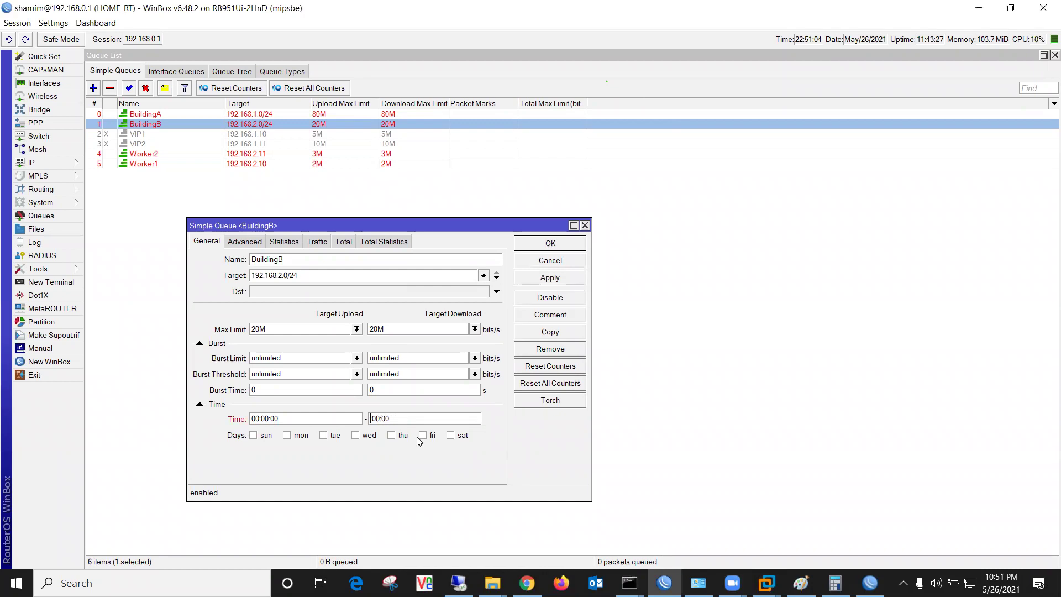
pyautogui.write('06:')
pyautogui.click(568, 279)
pyautogui.click(1043, 7)
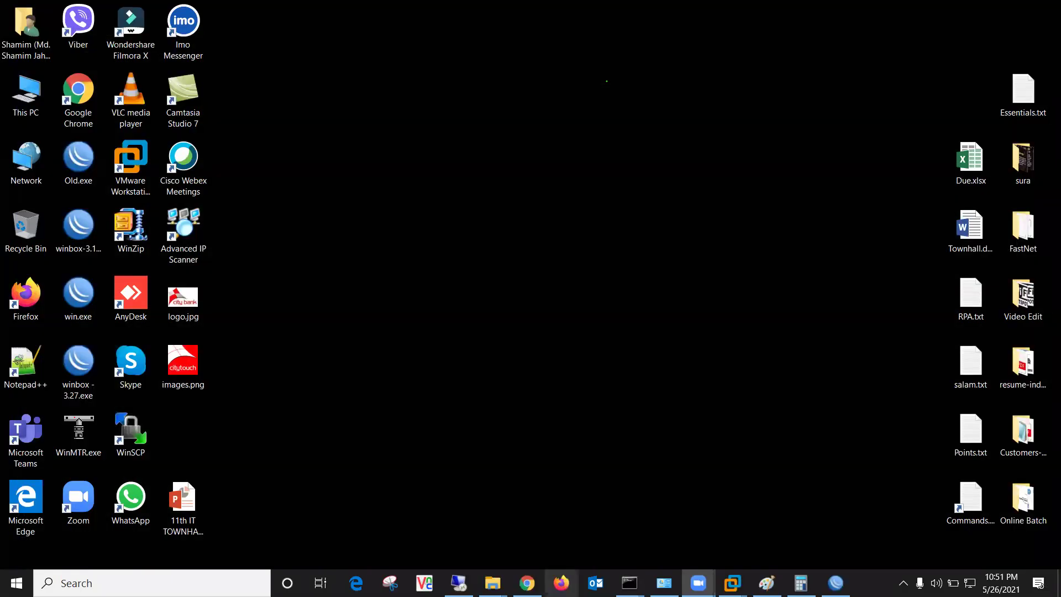
# Switch to the FastNet-Core-Router WinBox session and add a new simple queue with the default settings.
pyautogui.click(836, 583)
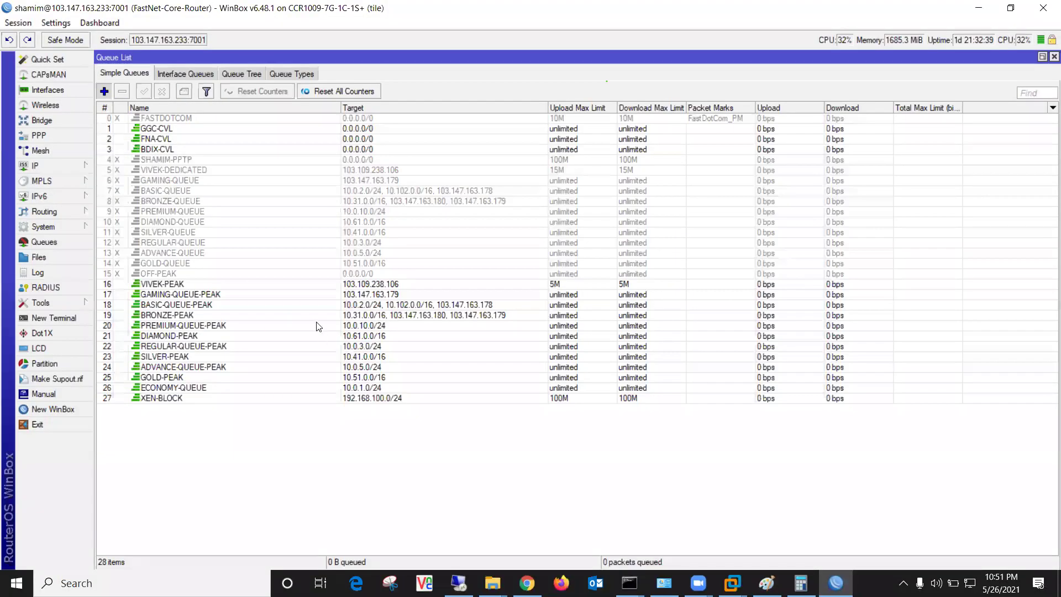
pyautogui.press('Insert')
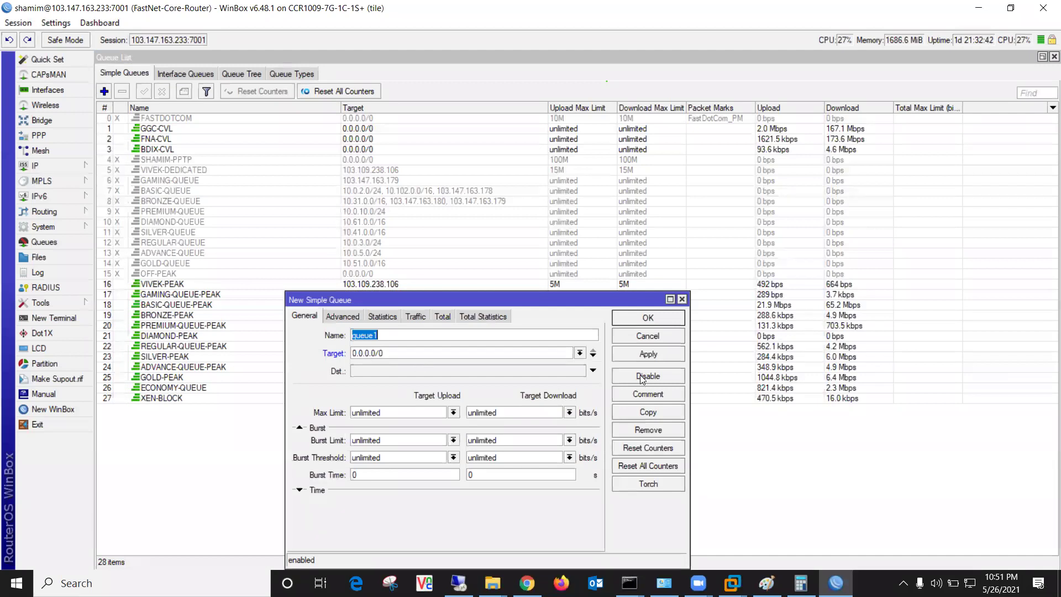
pyautogui.click(657, 321)
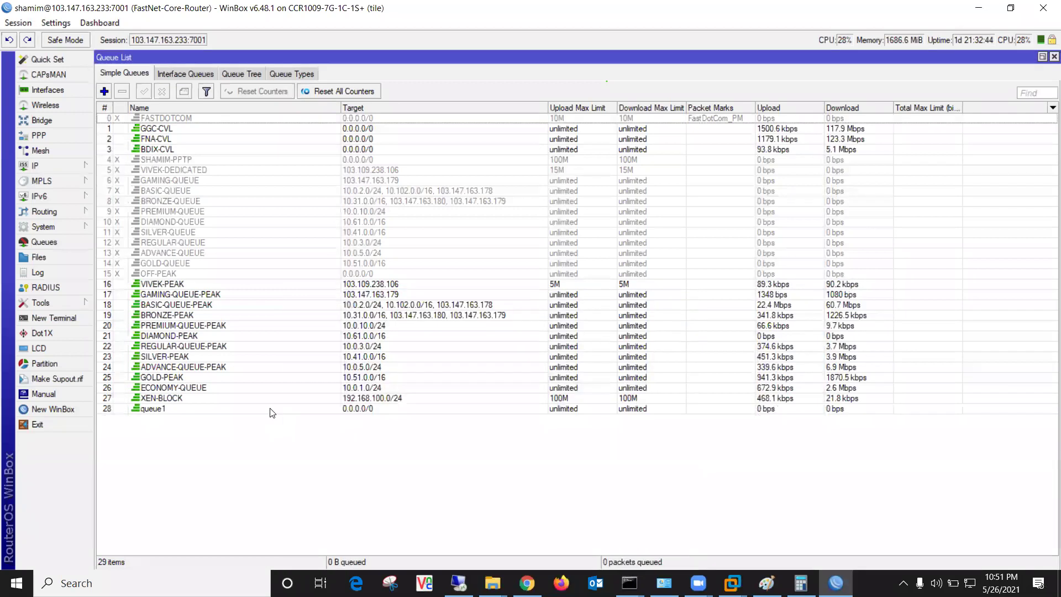
# Expand the time schedule of queue1, set its end time to 23:00:00 with all days kept, and apply it.
pyautogui.doubleClick(270, 409)
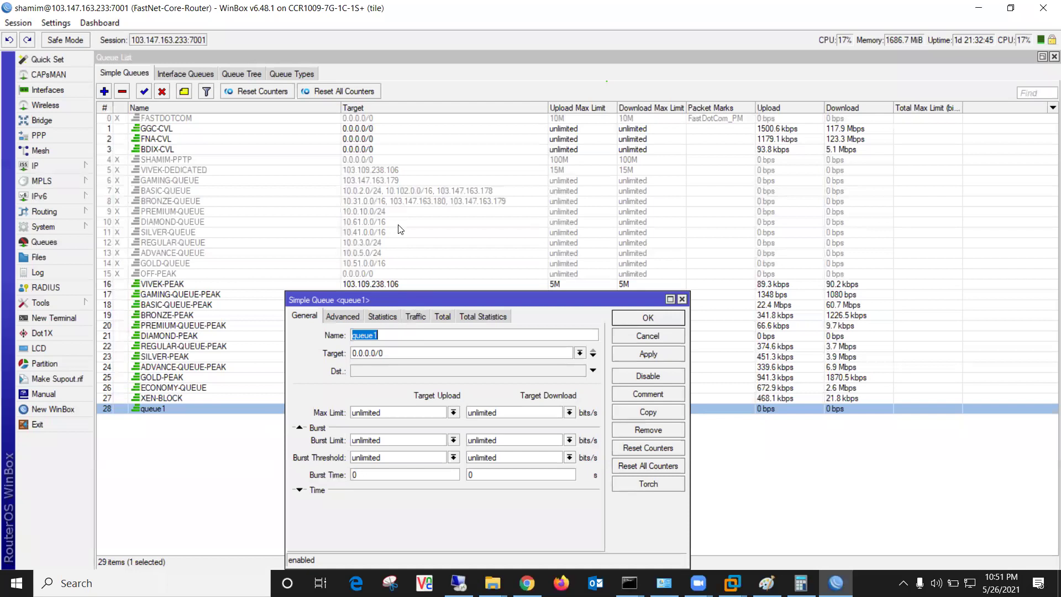
pyautogui.click(299, 489)
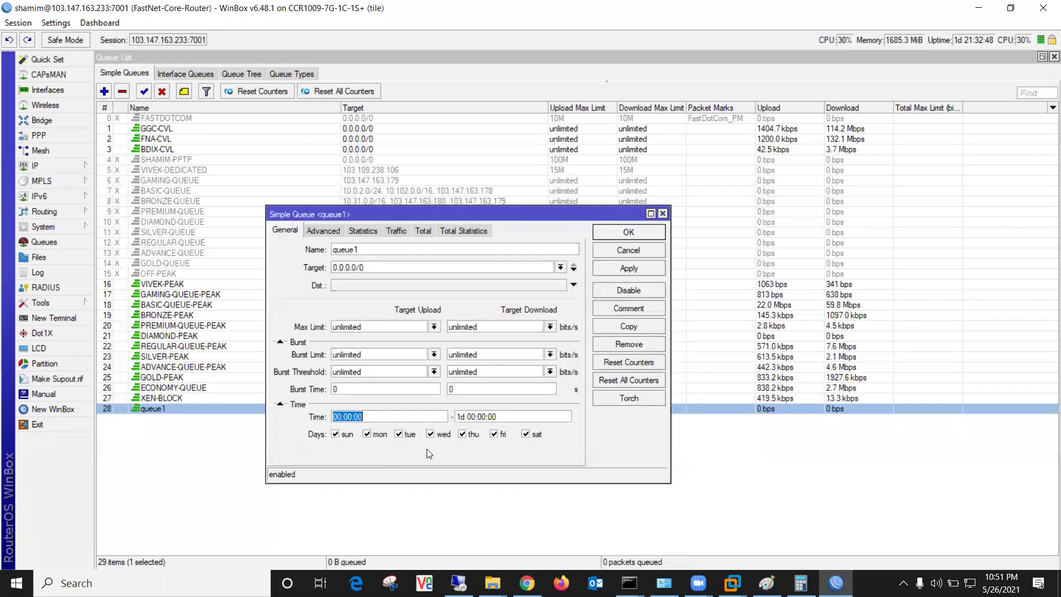
pyautogui.click(467, 417)
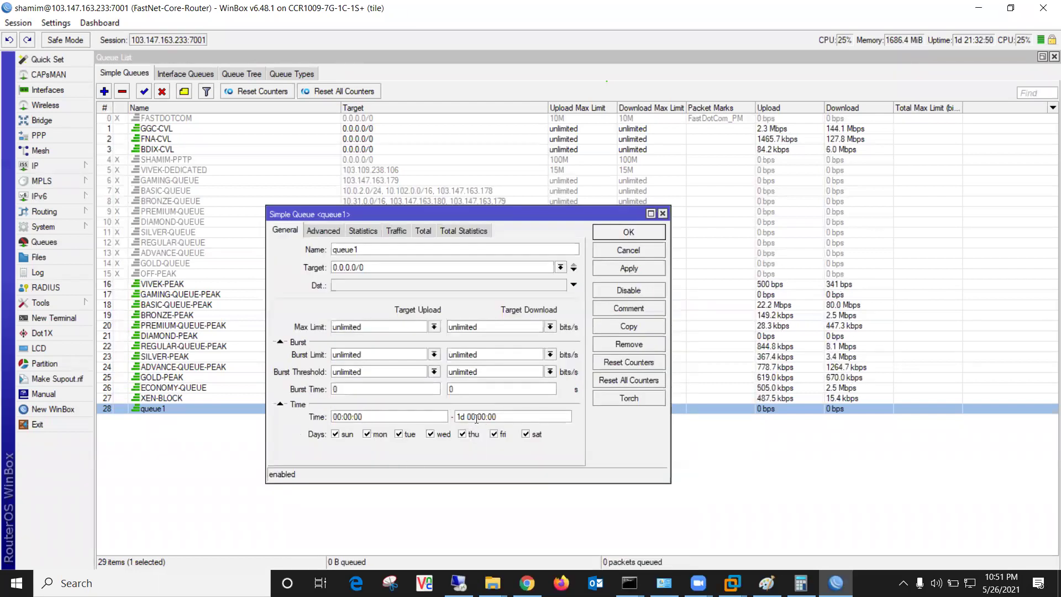
pyautogui.moveTo(472, 418); pyautogui.dragTo(456, 417)
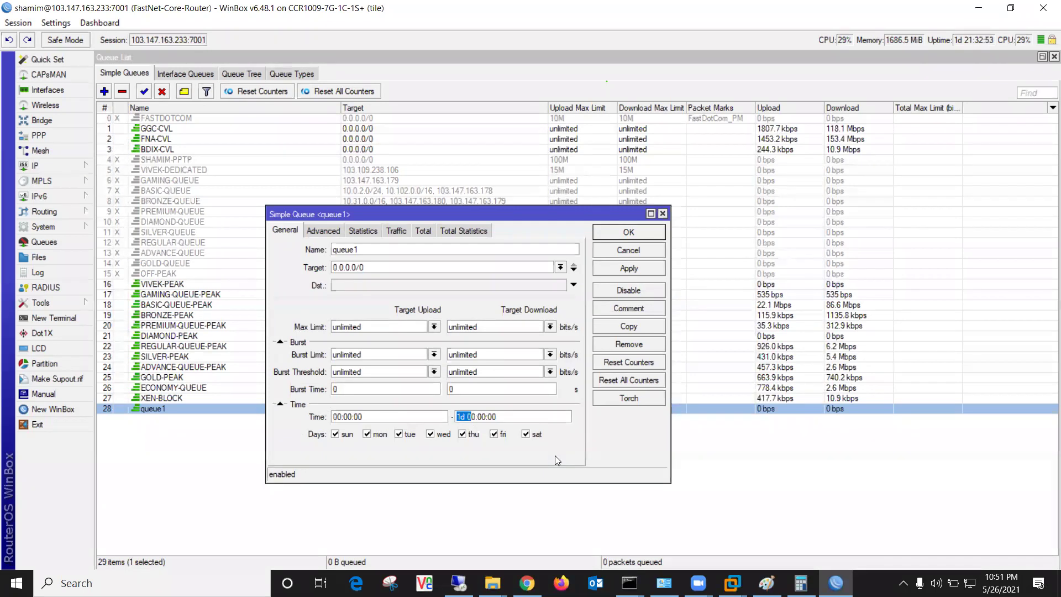
pyautogui.write('23')
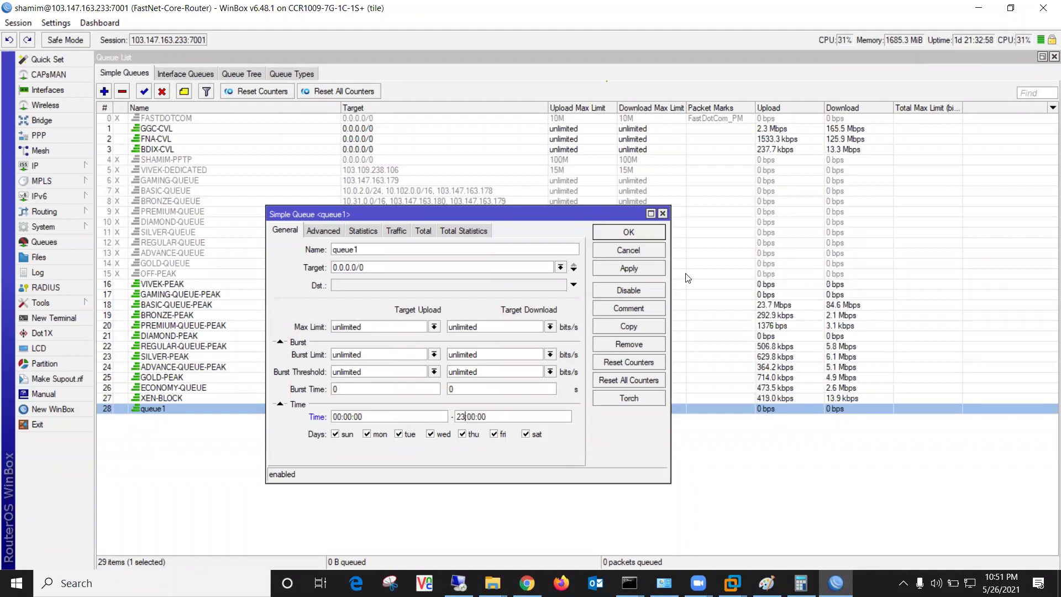
pyautogui.click(637, 269)
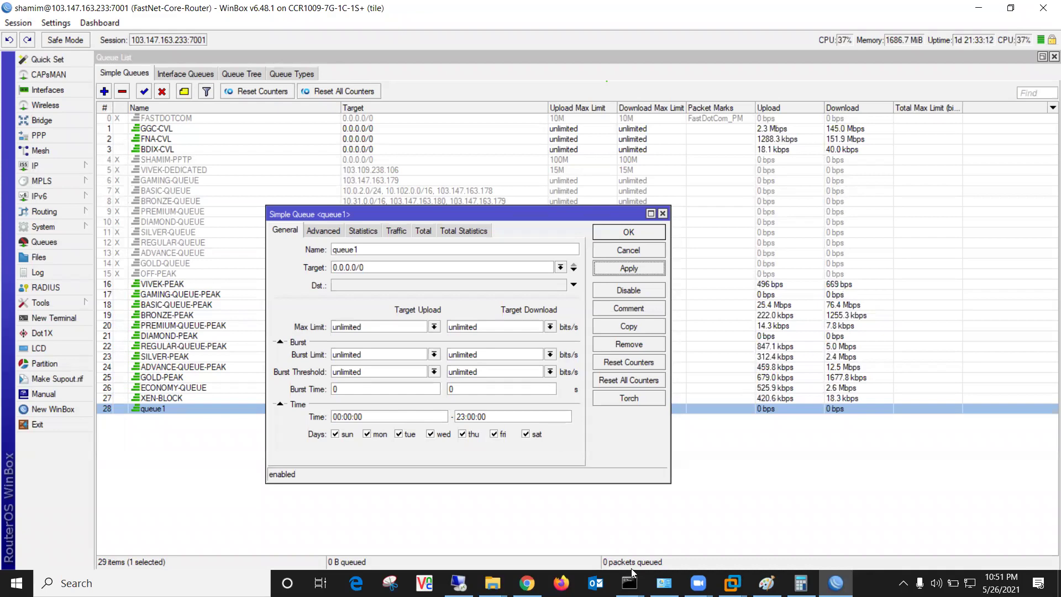
# Minimise the FastNet-Core-Router session and launch WinBox 3.27 from the desktop.
pyautogui.click(836, 583)
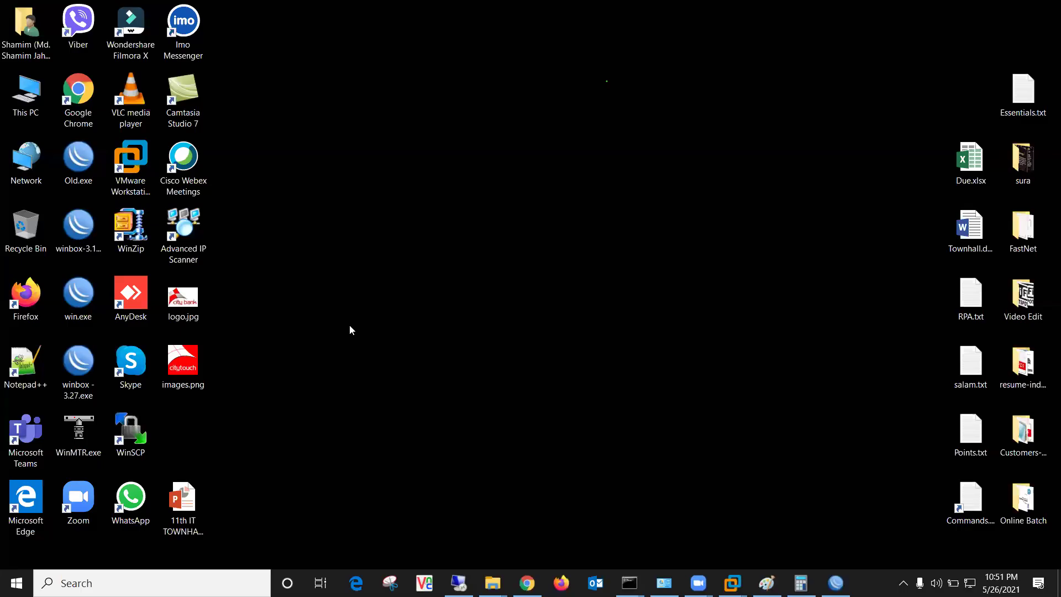
pyautogui.click(86, 167)
pyautogui.click(82, 377)
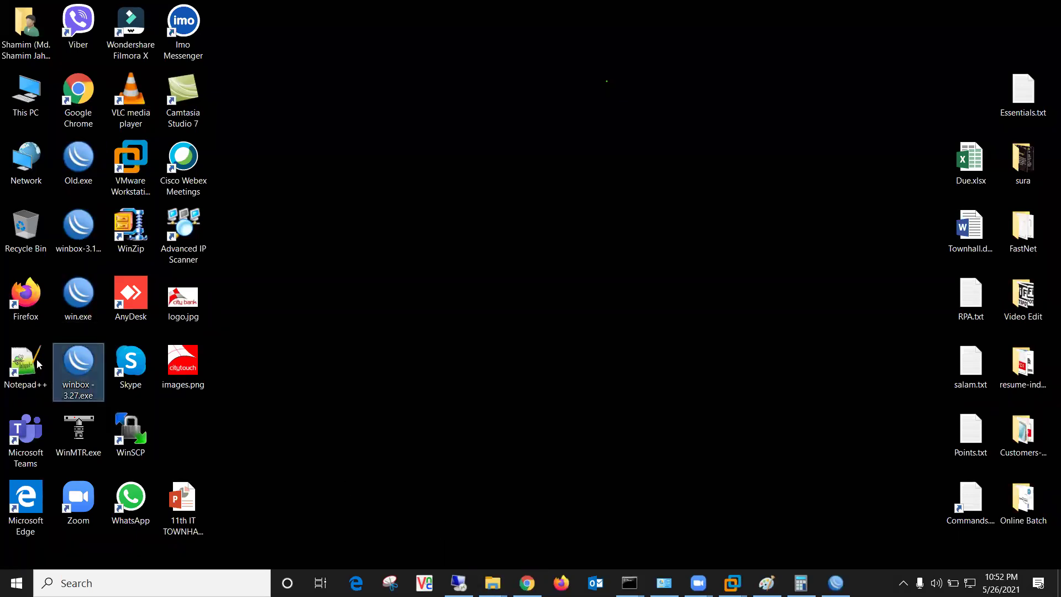
pyautogui.doubleClick(77, 363)
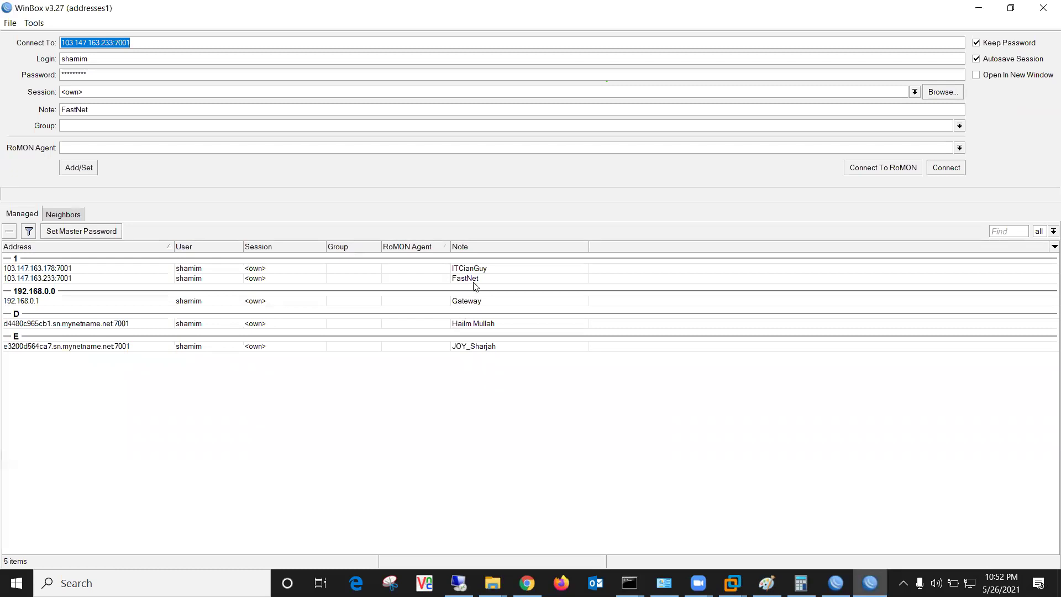